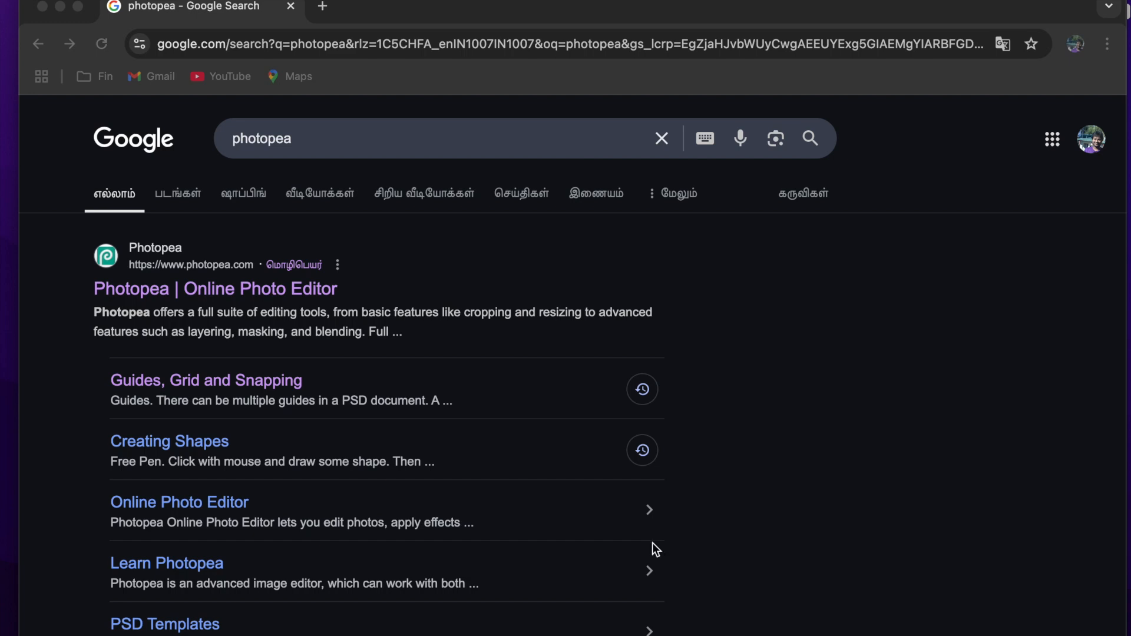
- Open the Photopea online editor from the search results and start a new project
left_click(572, 16)
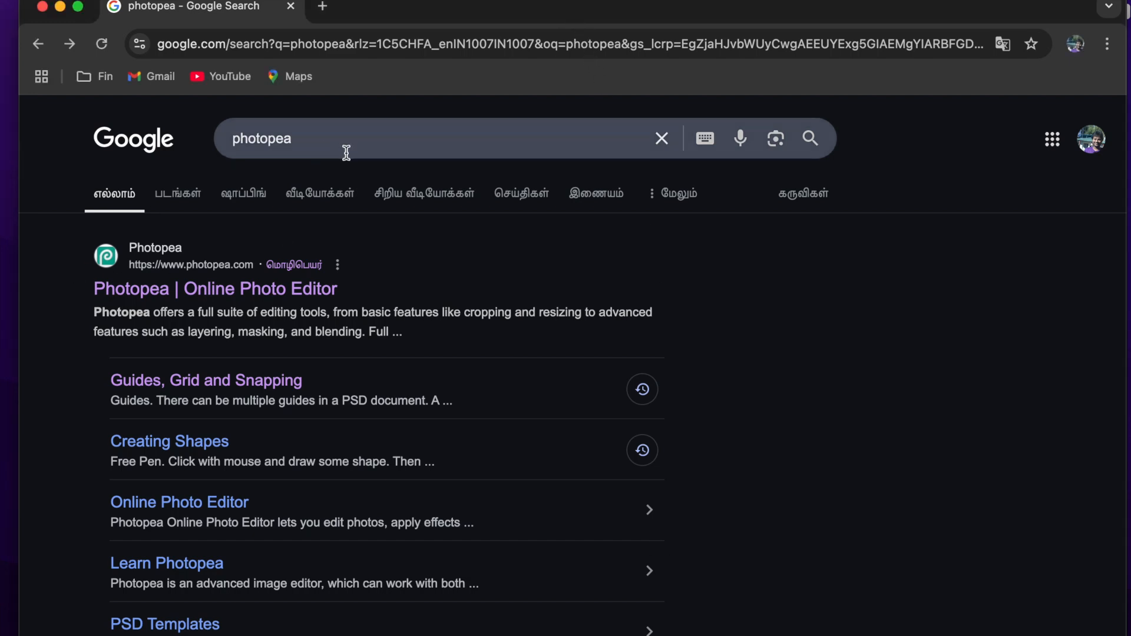
left_click(272, 152)
left_click(145, 294)
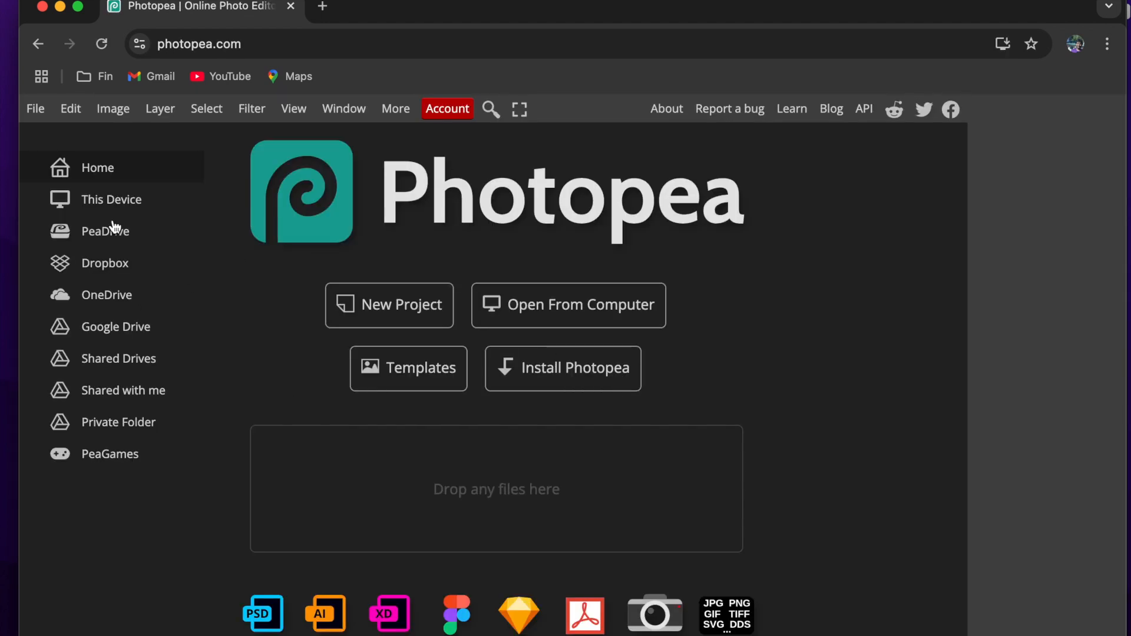
left_click(402, 319)
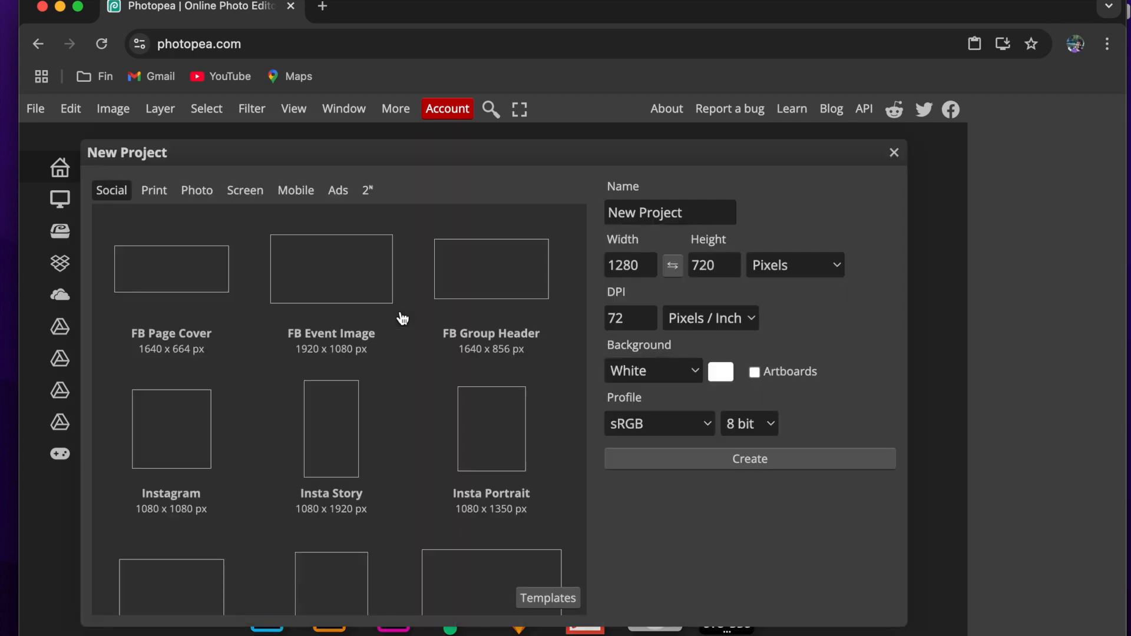
- Create the document from the Business Card print preset, with its size in inches at 3.5 x 2
left_click(158, 192)
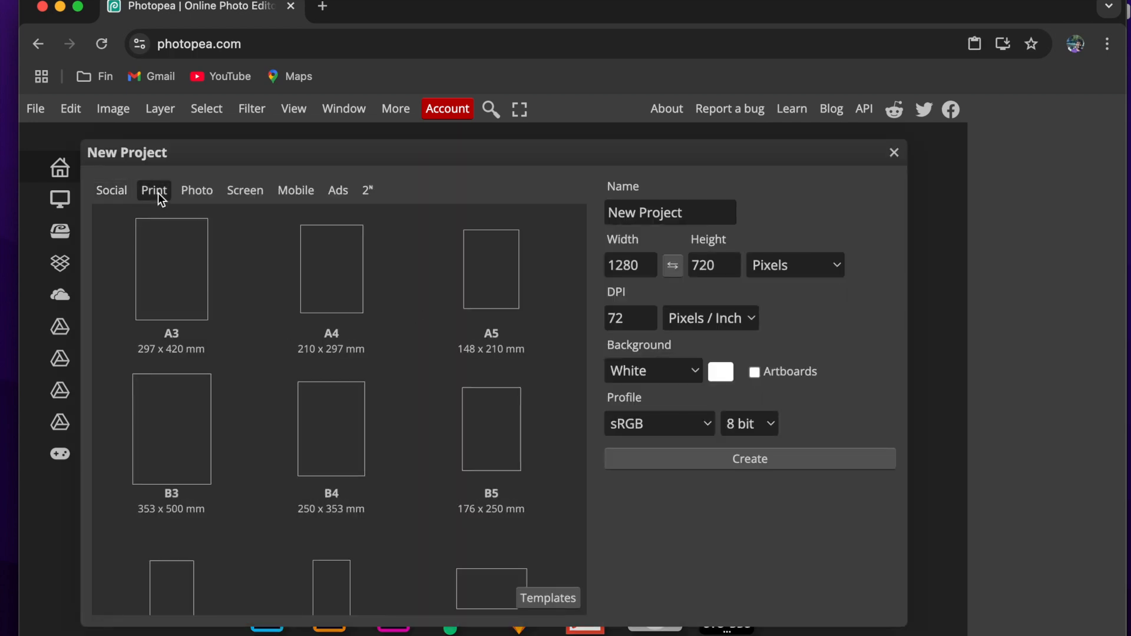
scroll(240, 444, "down", 2)
left_click(485, 538)
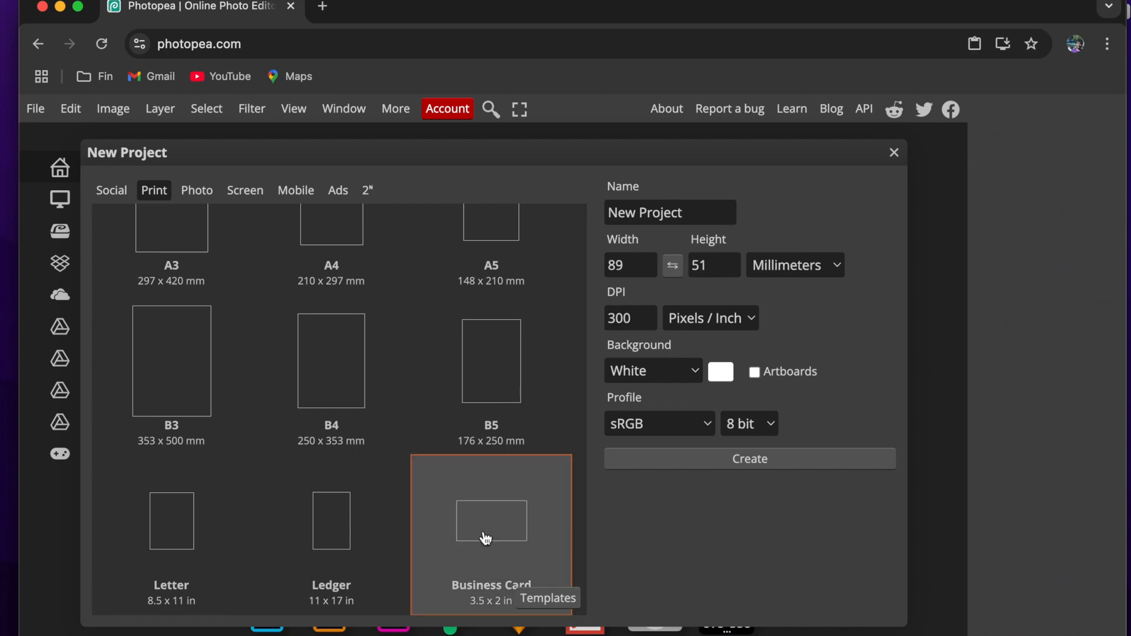
left_click(822, 266)
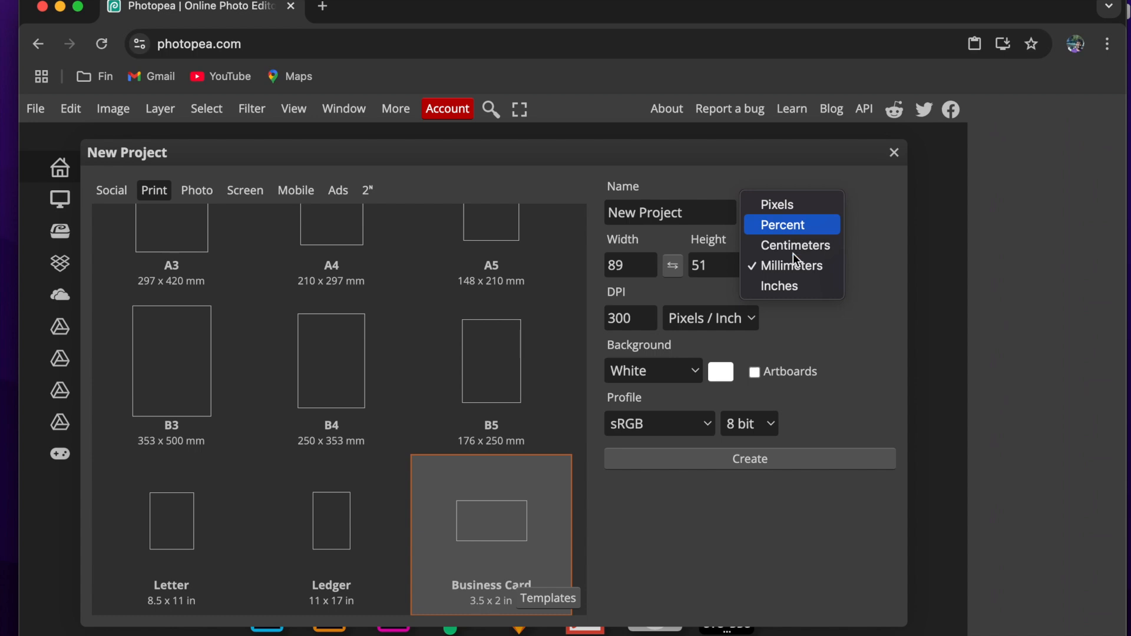
left_click(789, 287)
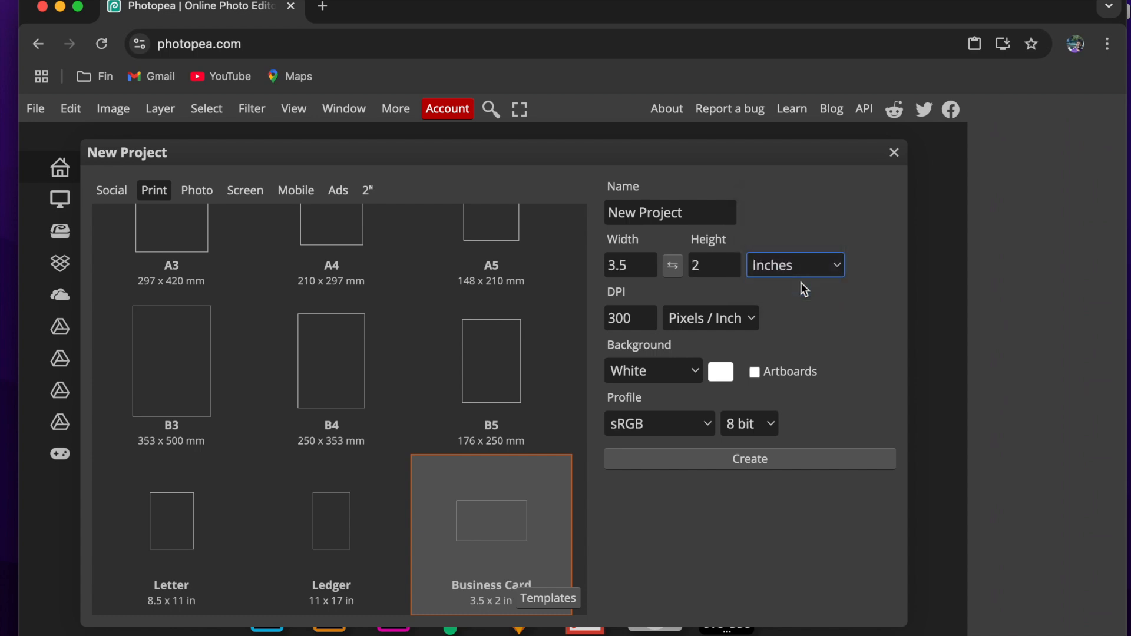
left_click(613, 274)
left_click(705, 464)
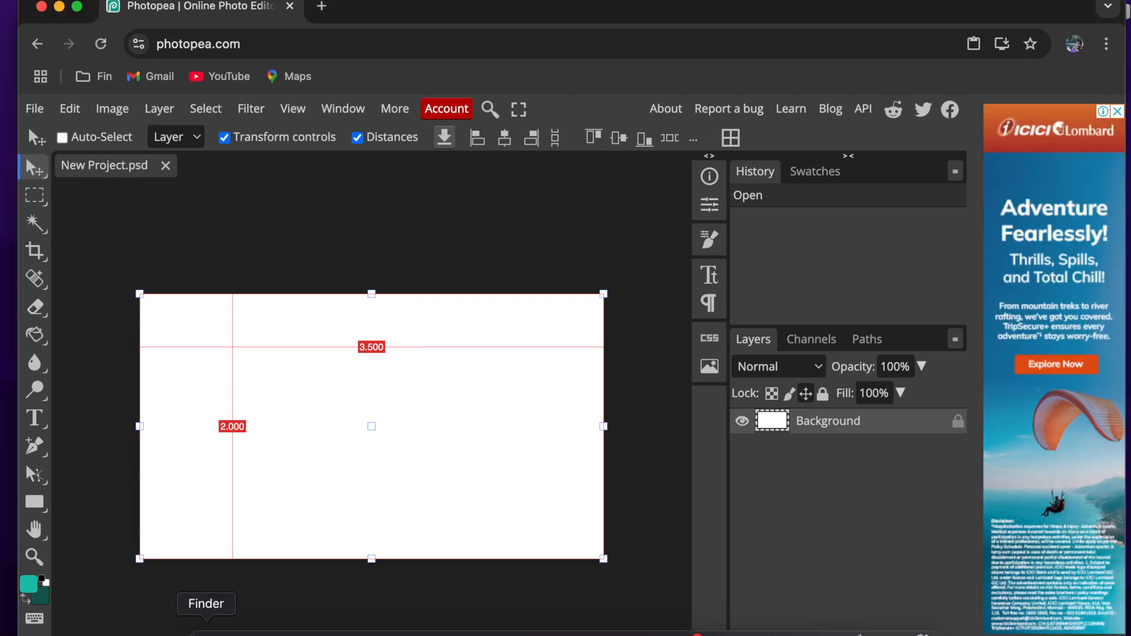
- Switch to Finder and open the Nalnayam text document from the NalNayam-businessCard folder
left_click(203, 625)
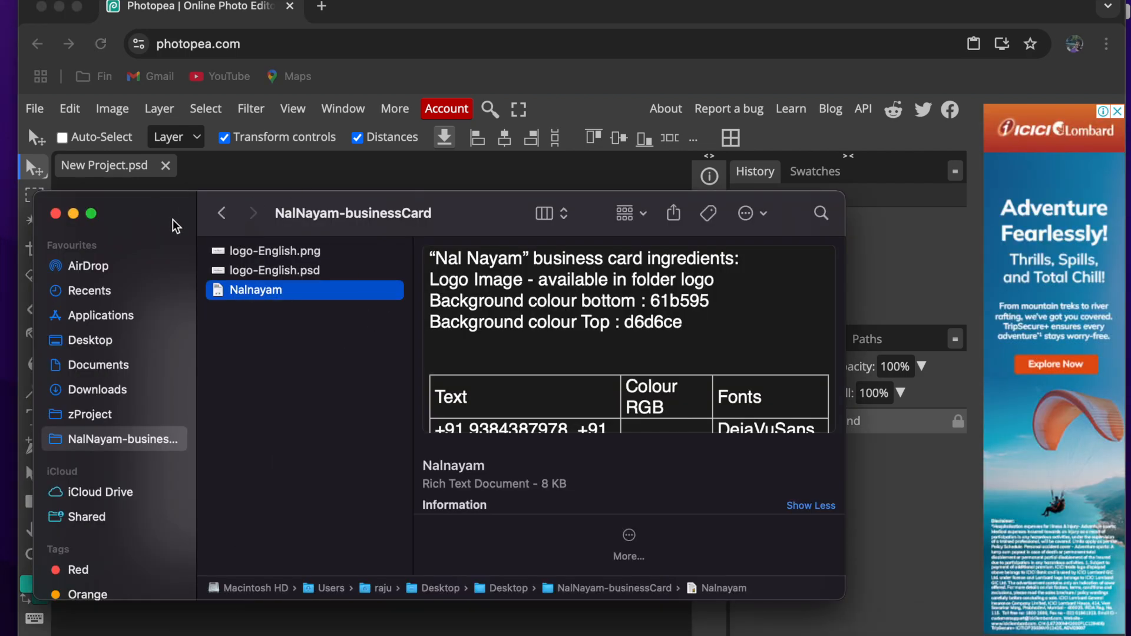
double_click(255, 290)
left_click_drag(239, 25, 348, 28)
left_click_drag(144, 123, 248, 124)
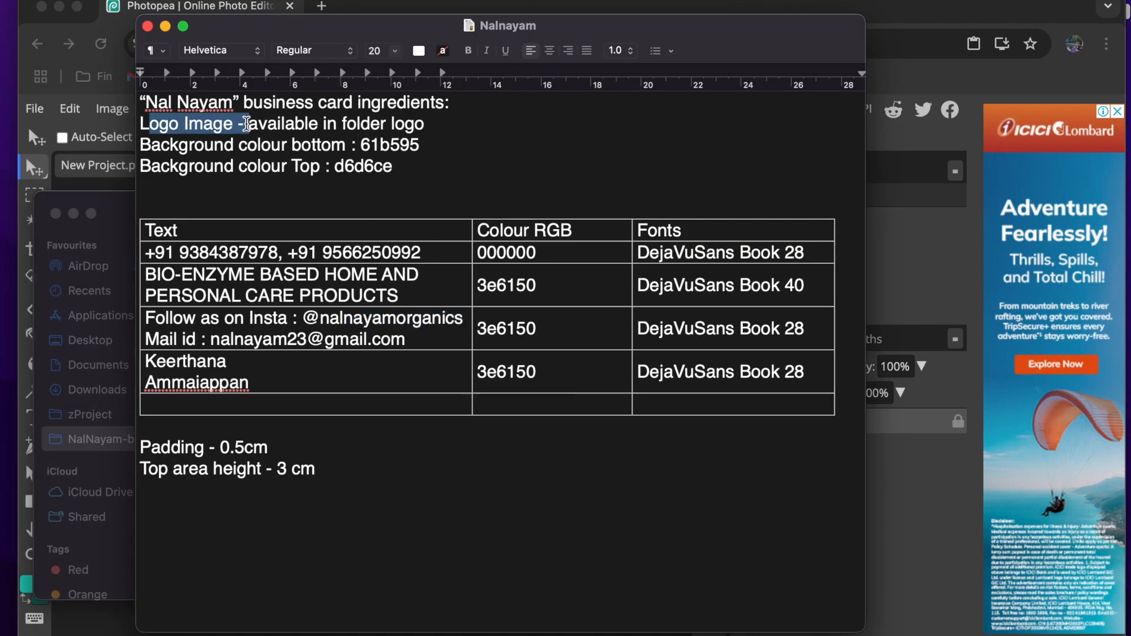
- Return to the NalNayam-businessCard folder and preview the Nalnayam document and the logo-English.psd logo file
left_click(116, 201)
key("space")
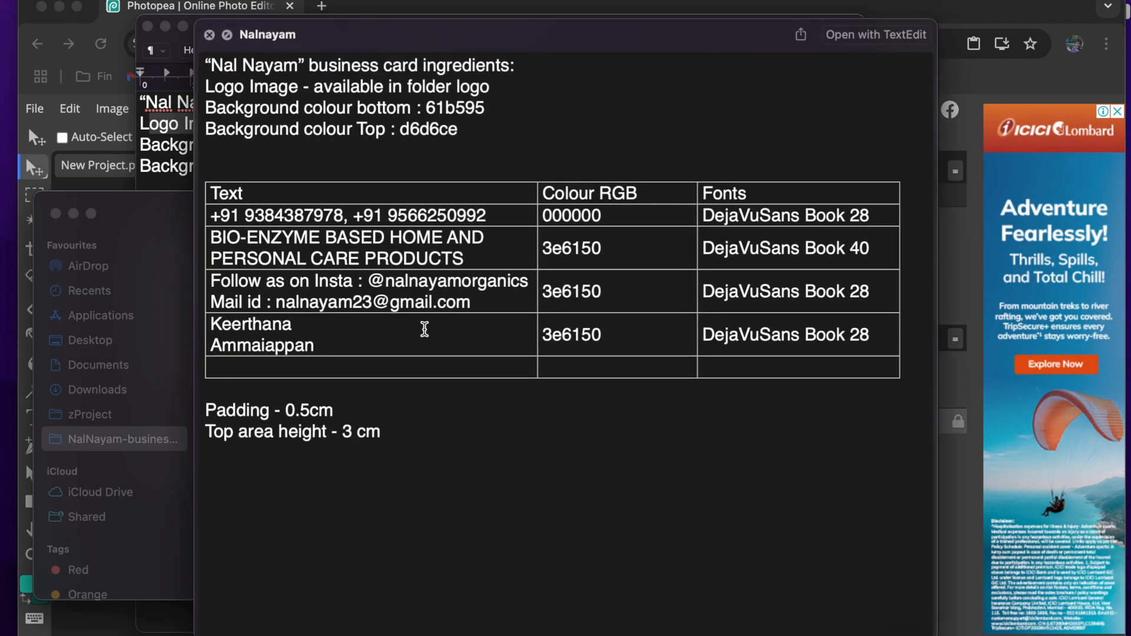
key("Up")
key("space")
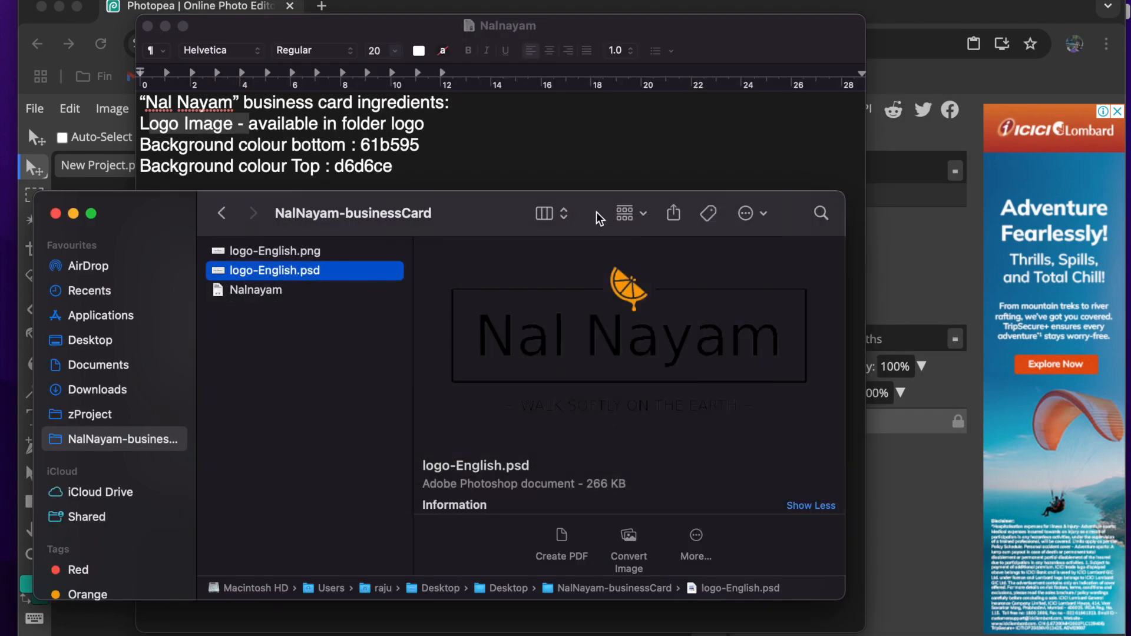
- Review the Nalnayam document's background colours, card texts, text colours, fonts, padding and top area height
left_click(571, 154)
left_click(316, 148)
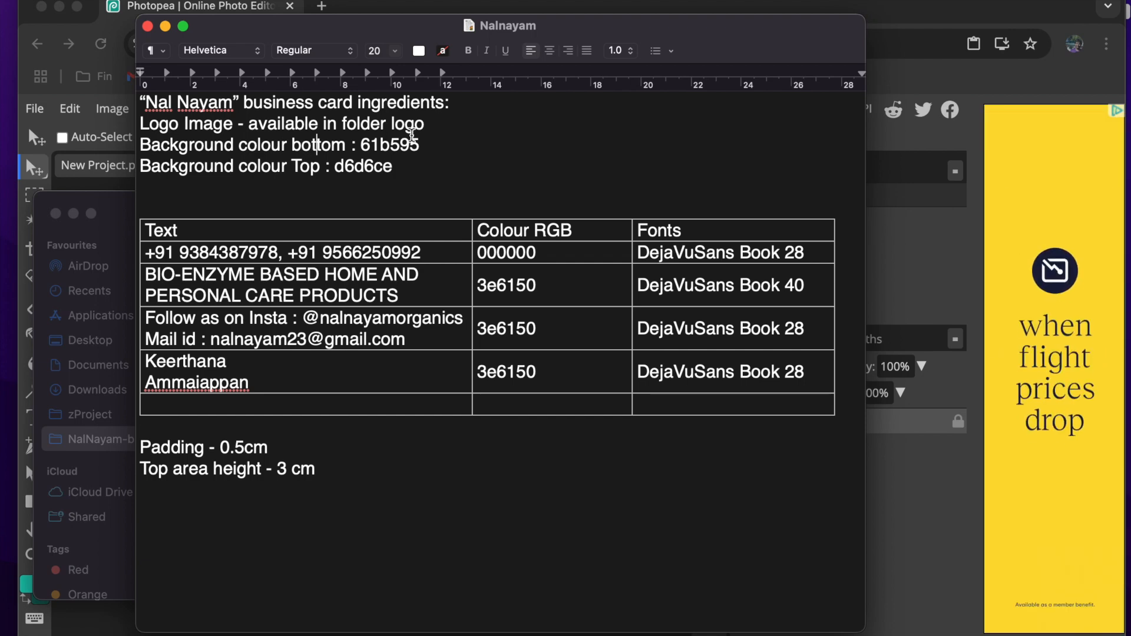
left_click_drag(361, 146, 423, 146)
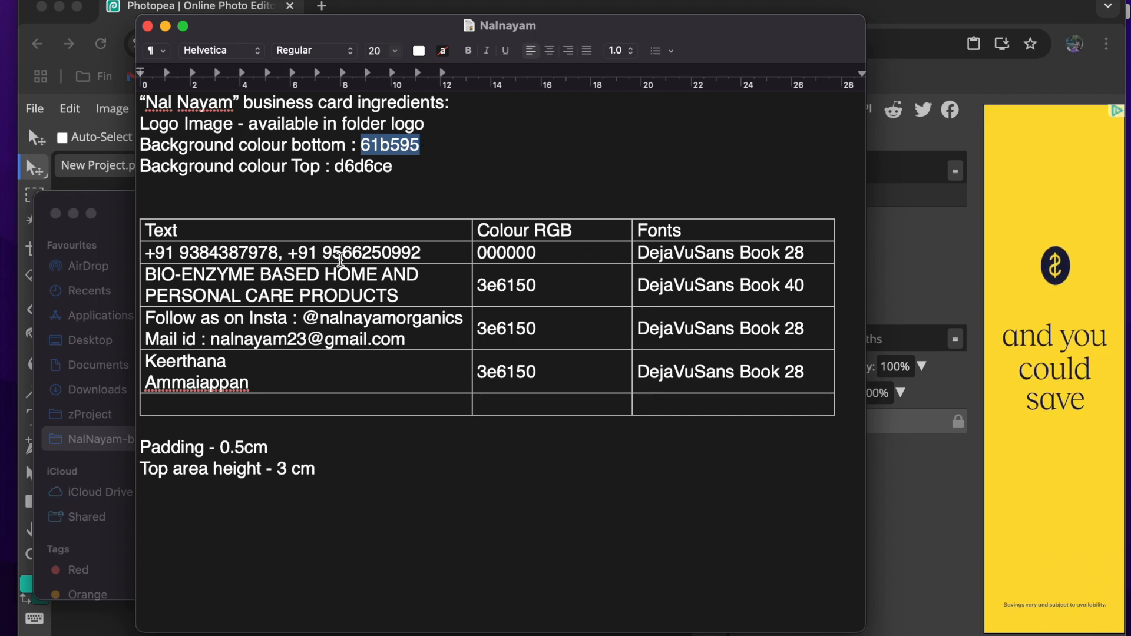
left_click_drag(143, 252, 433, 258)
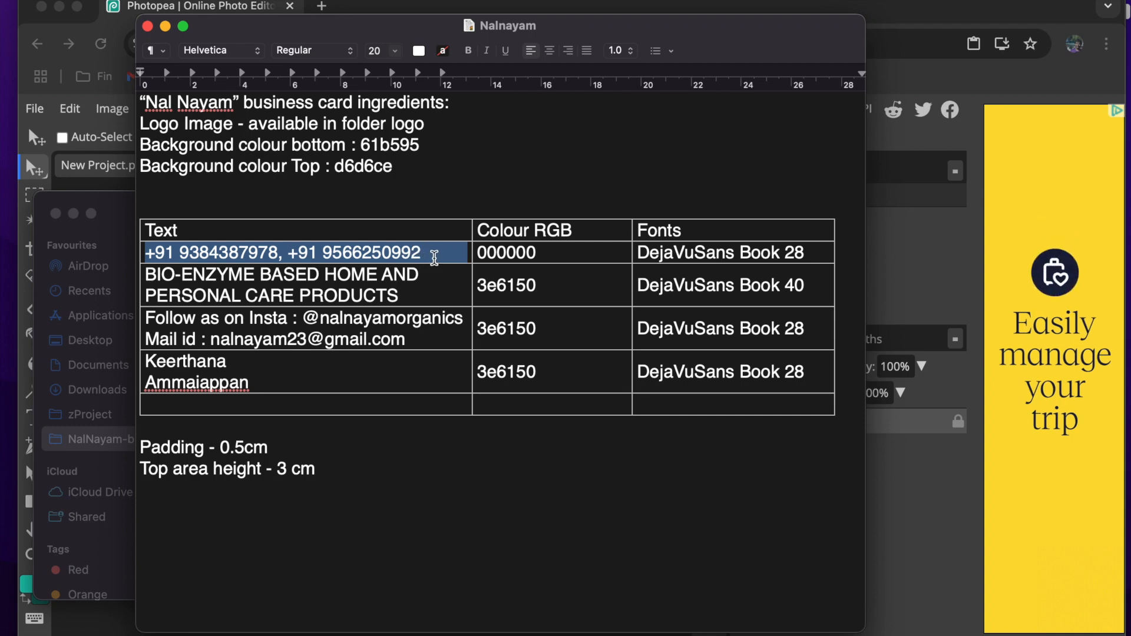
left_click_drag(145, 274, 422, 300)
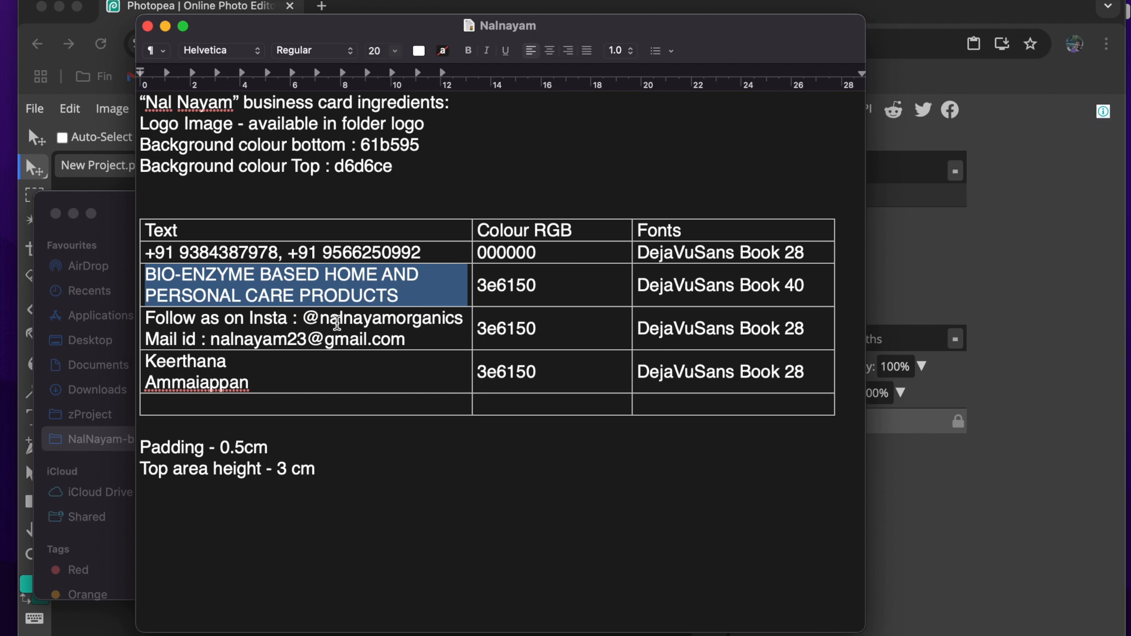
left_click_drag(148, 317, 463, 317)
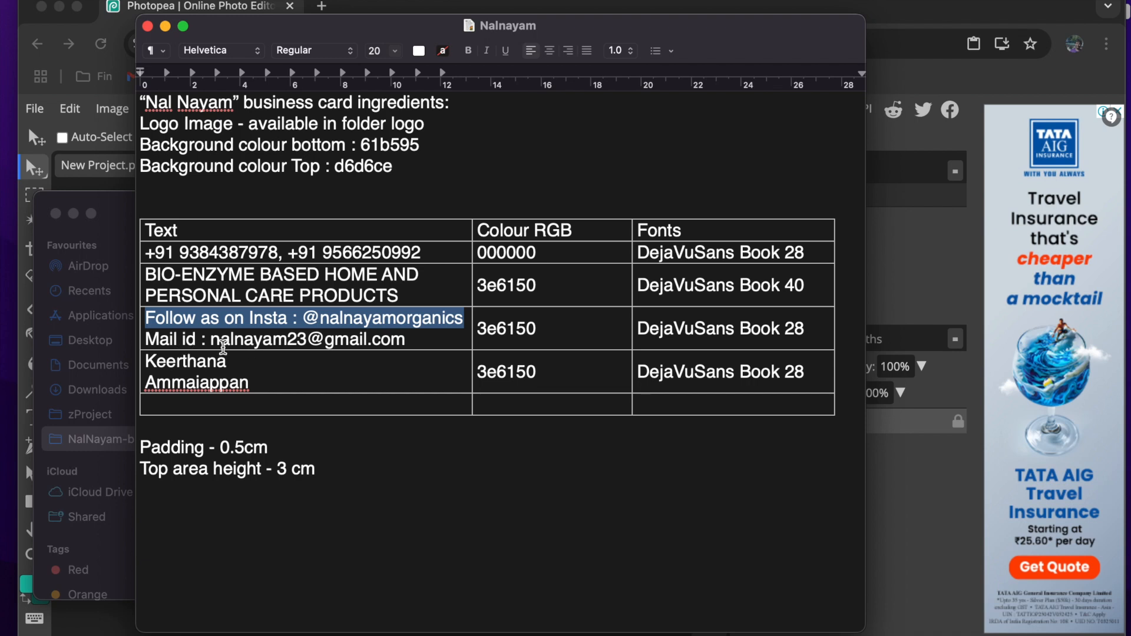
left_click_drag(250, 383, 158, 353)
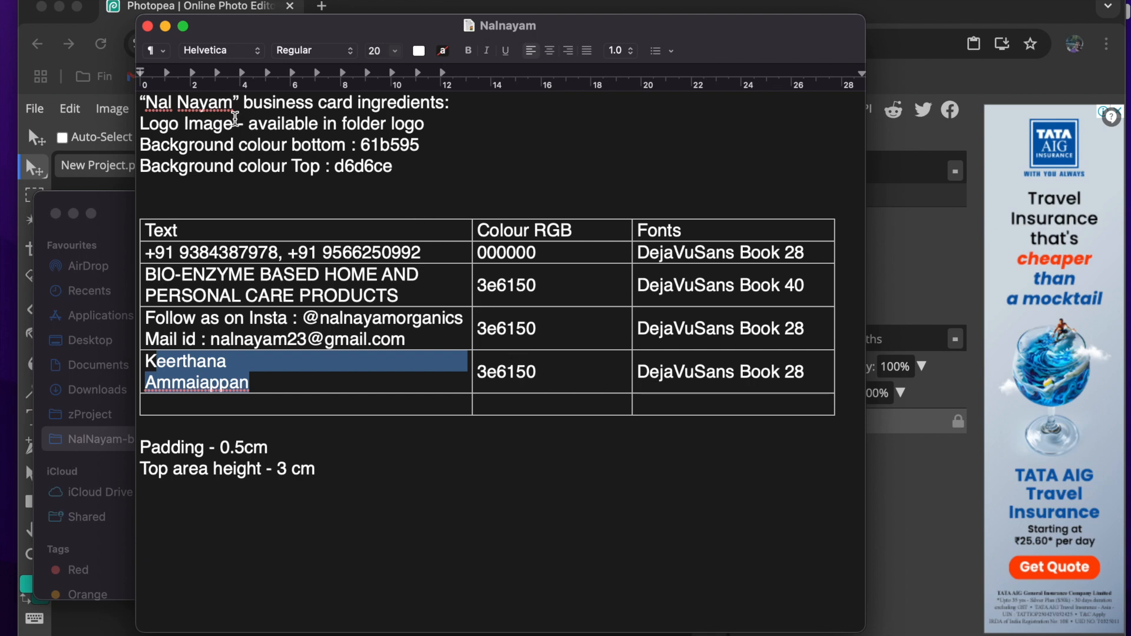
left_click_drag(141, 121, 572, 426)
left_click_drag(379, 479, 136, 450)
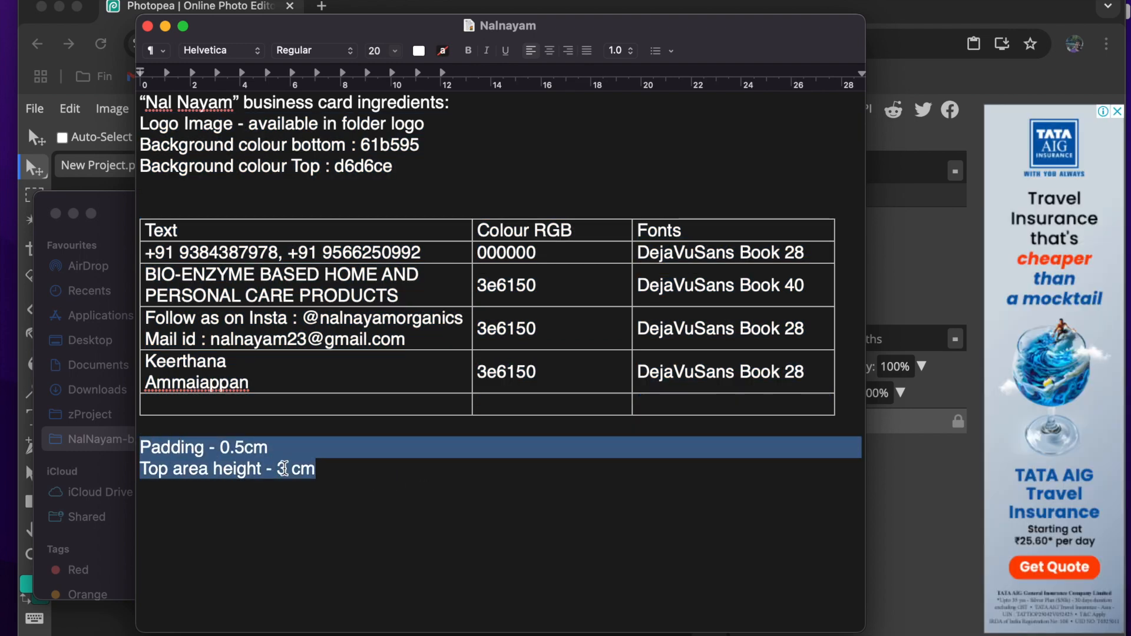
left_click(318, 469)
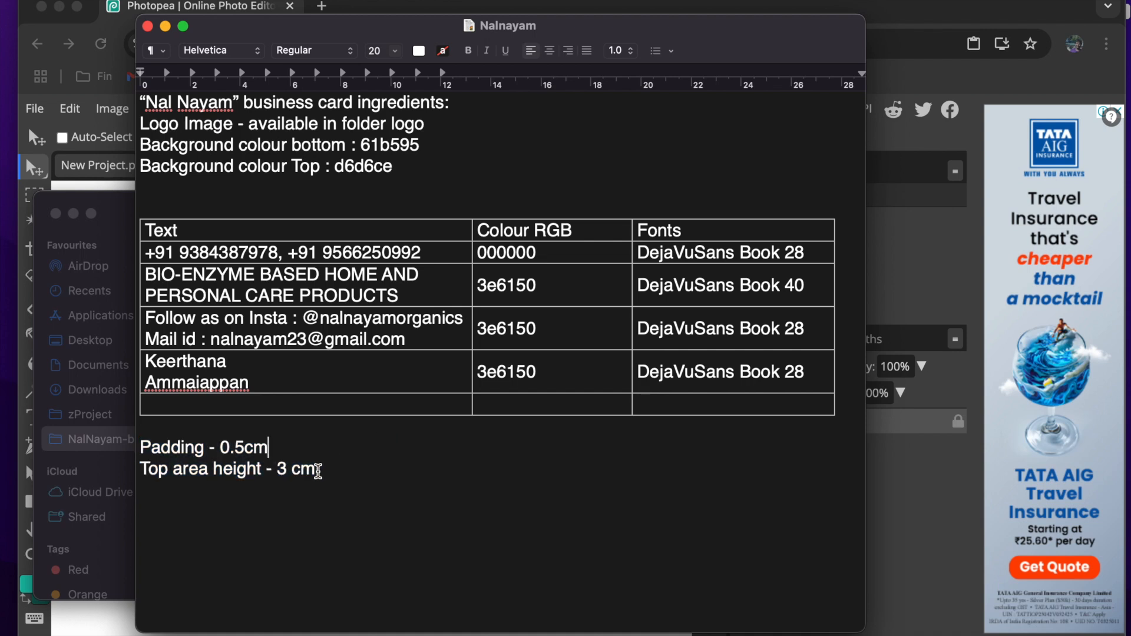
triple_click(269, 461)
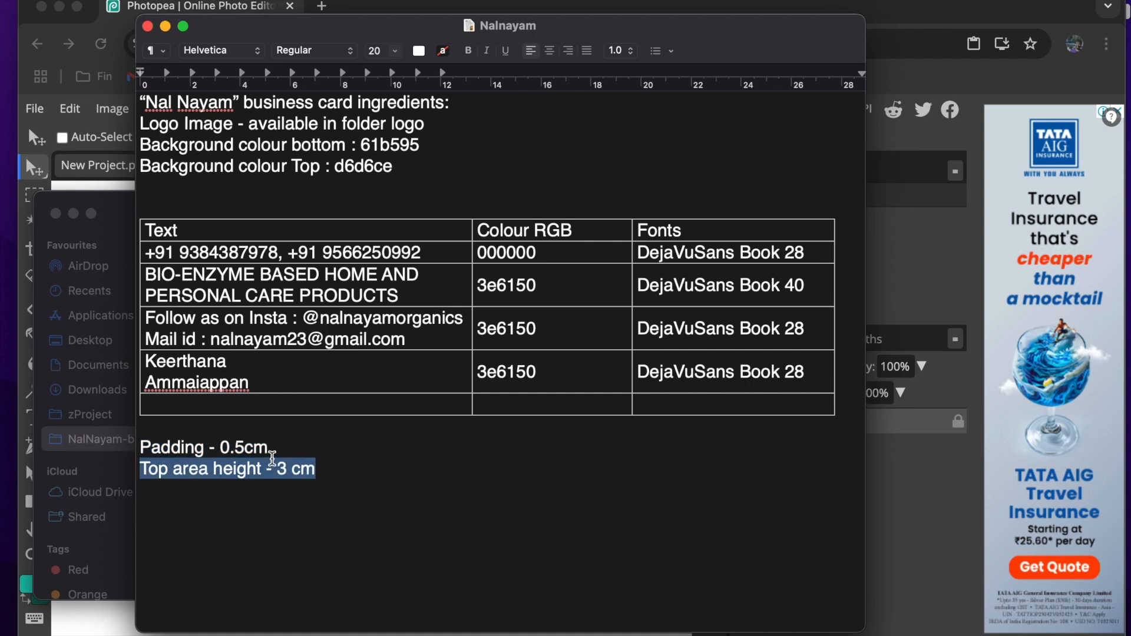
left_click(273, 463)
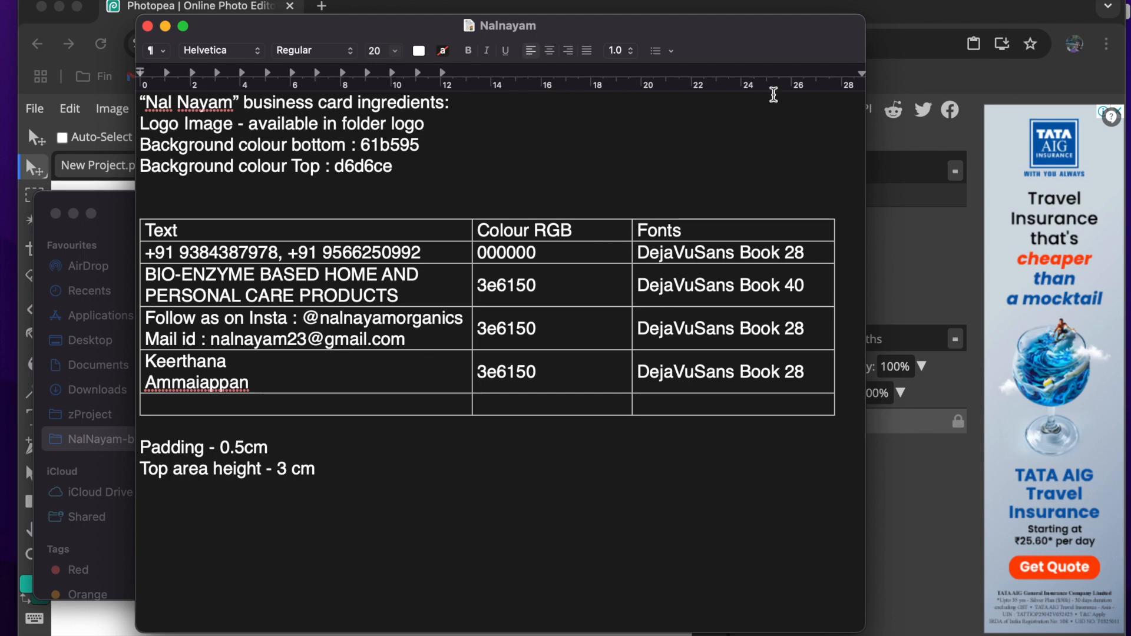
- Switch back to Photopea, show the rulers and set their unit to centimeters
key("super+Tab")
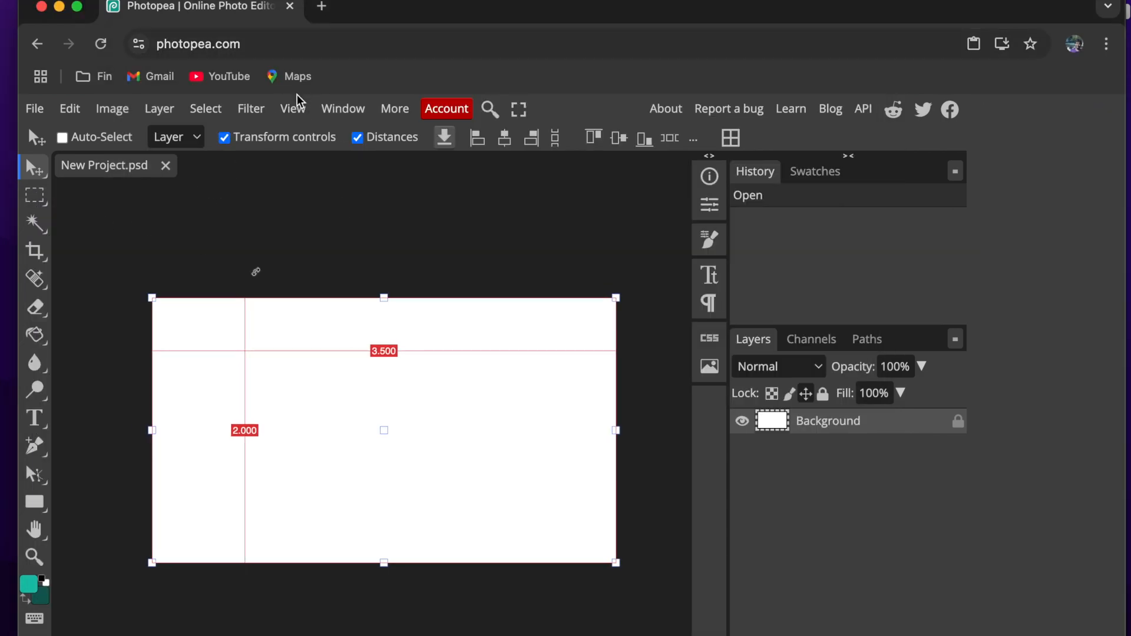
left_click(295, 110)
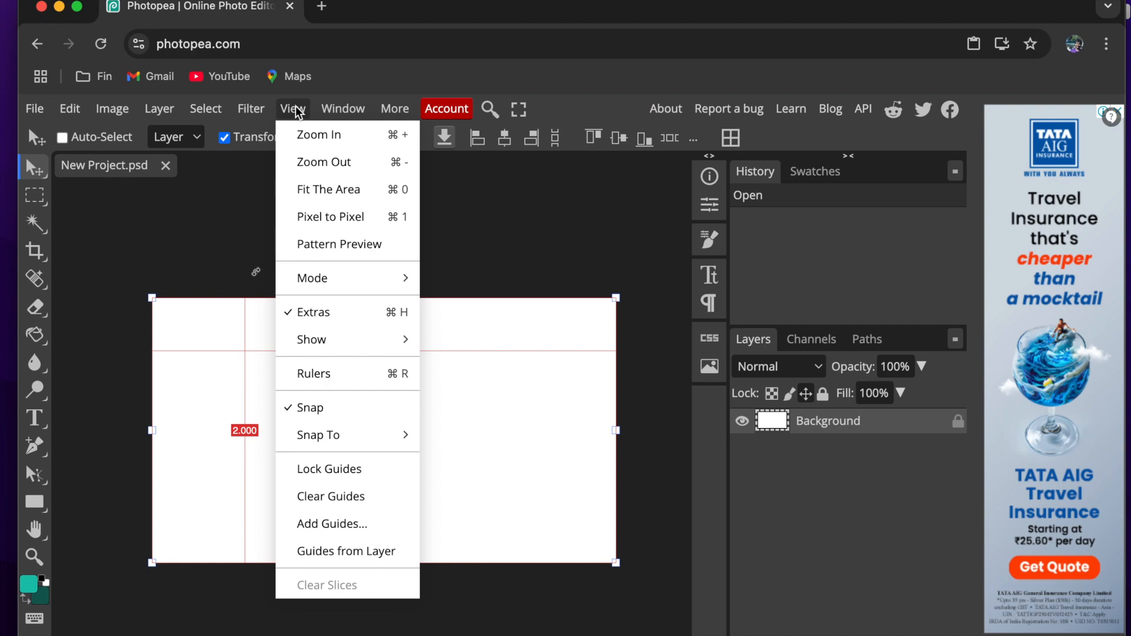
left_click(316, 373)
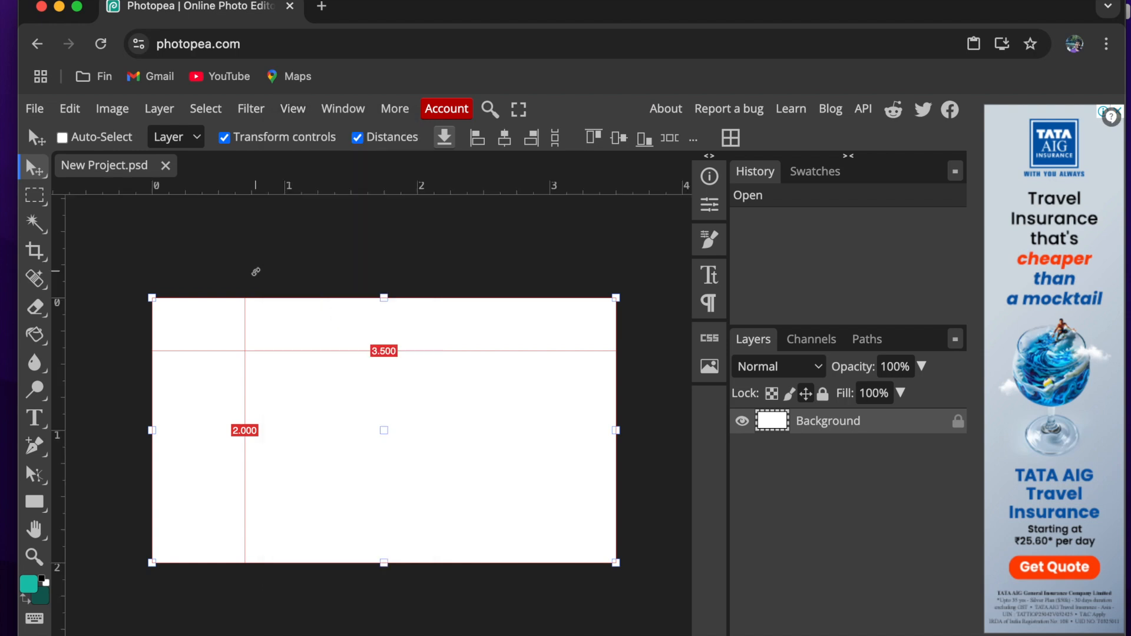
right_click(366, 192)
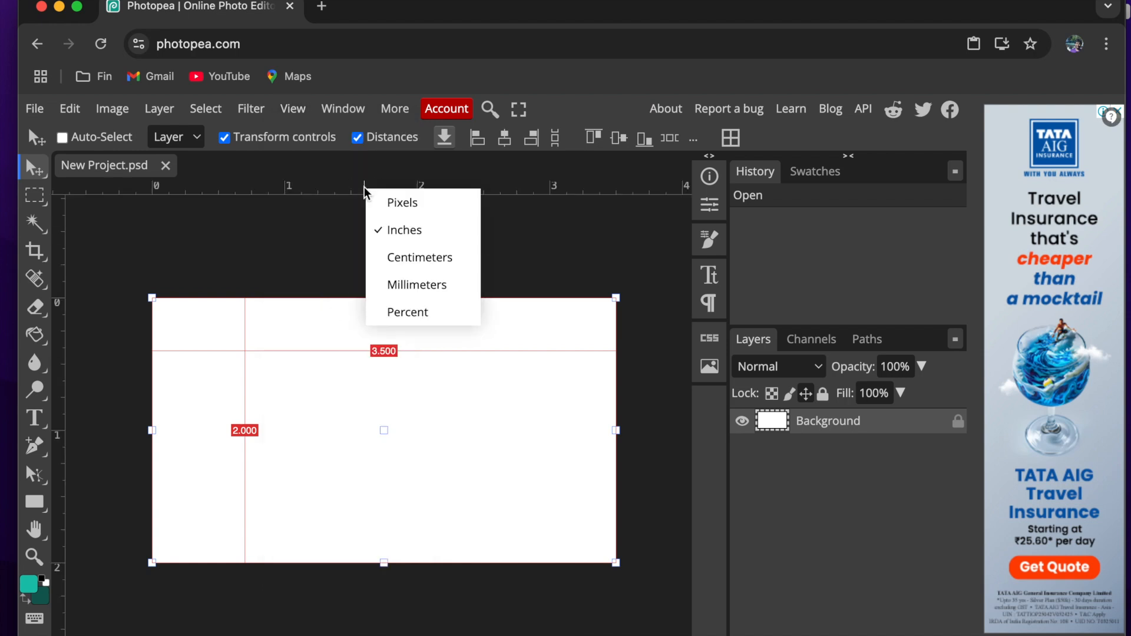
left_click(412, 257)
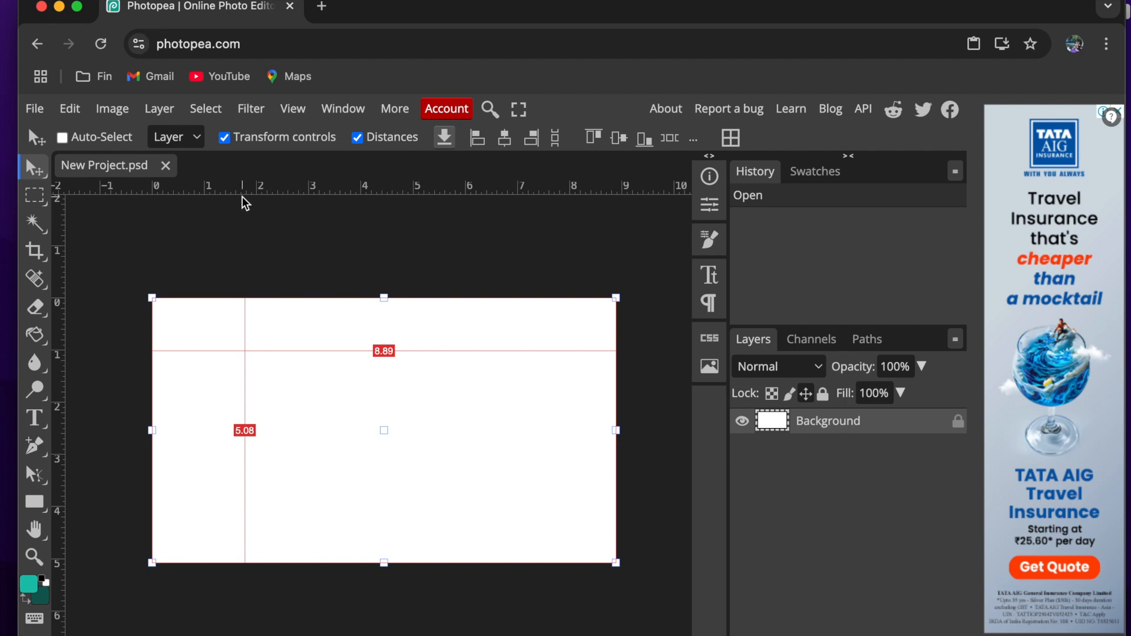
- Switch to the Nalnayam document in TextEdit and look up the padding value
key("super+Tab")
left_click(627, 347)
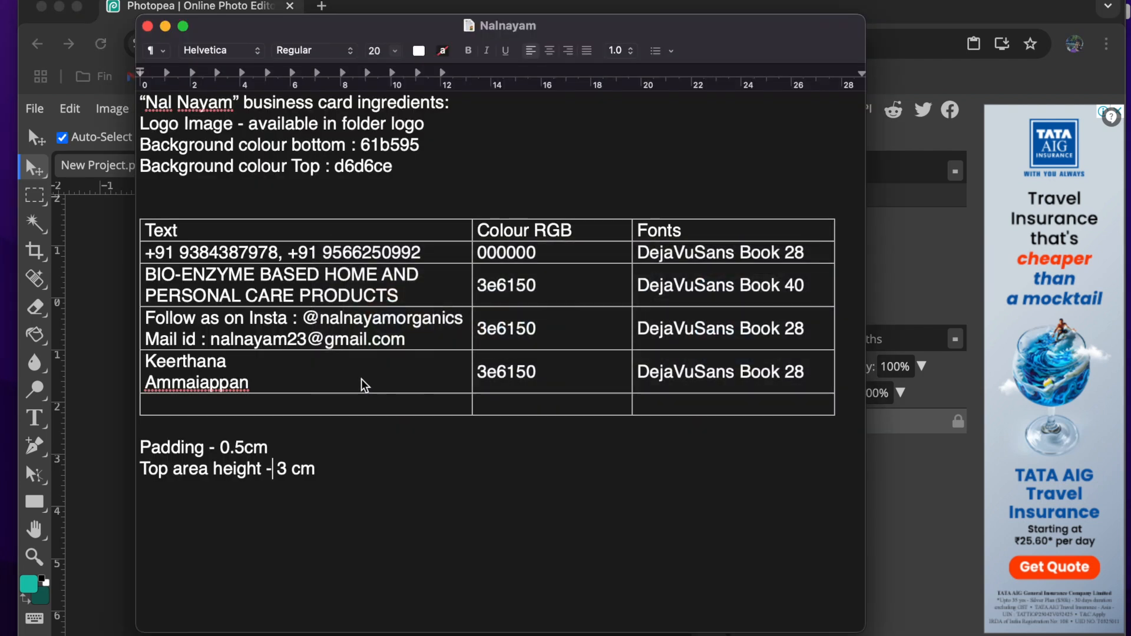
left_click_drag(272, 450, 134, 455)
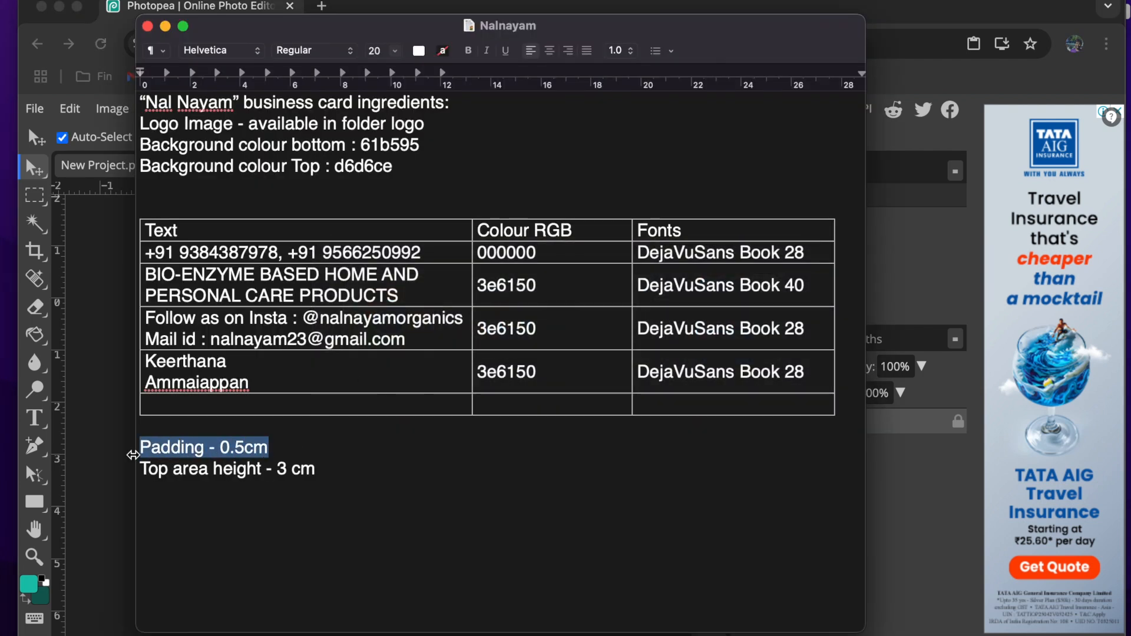
- Switch back to Photopea and place guides about 0.5 cm inside all four edges of the card
key("super+Tab")
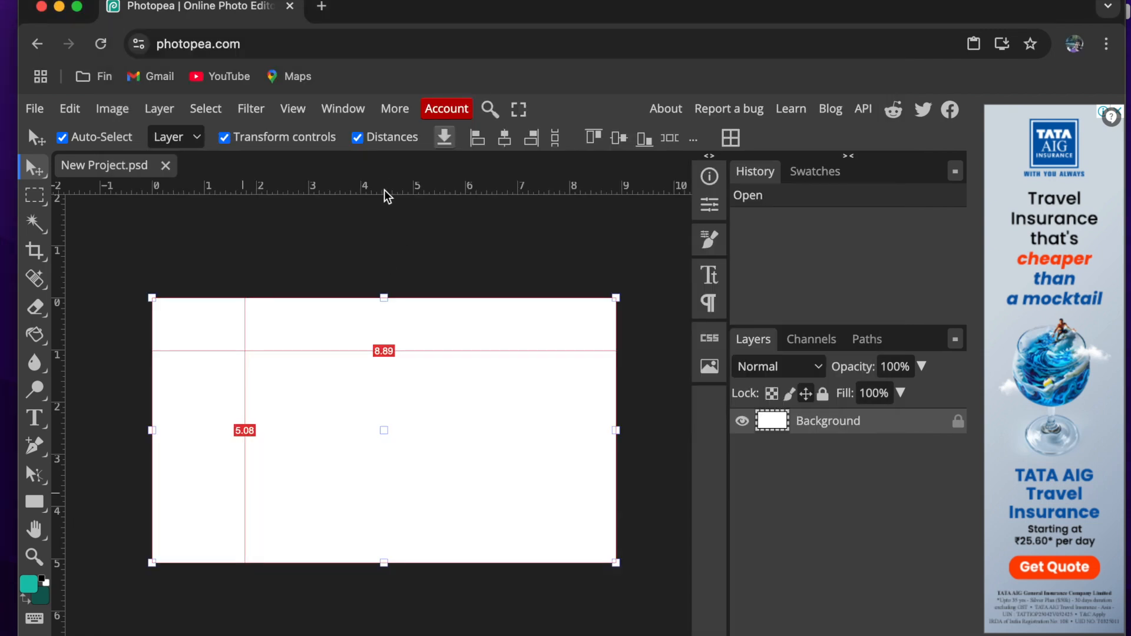
left_click_drag(263, 194, 208, 330)
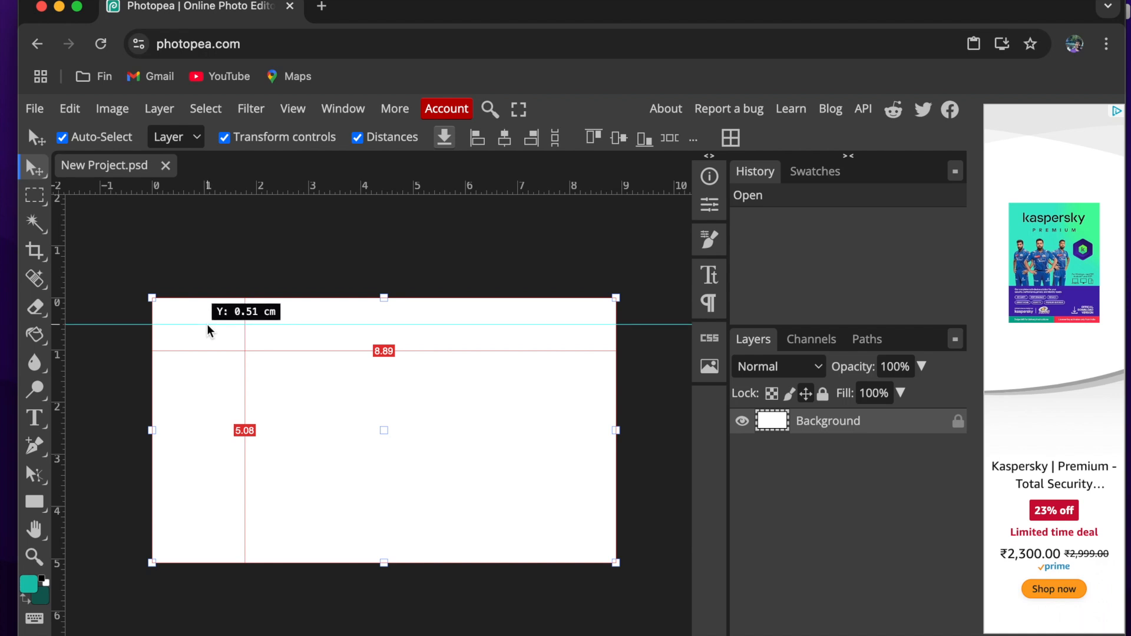
left_click_drag(209, 330, 209, 329)
left_click_drag(61, 241, 178, 257)
left_click_drag(178, 256, 178, 257)
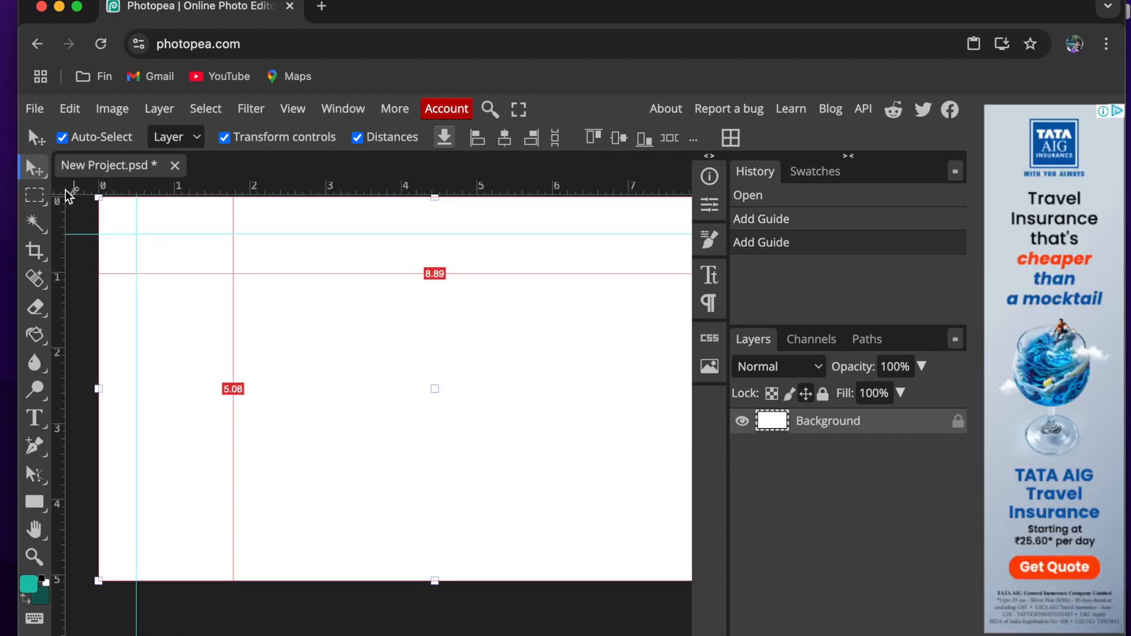
left_click_drag(68, 189, 88, 548)
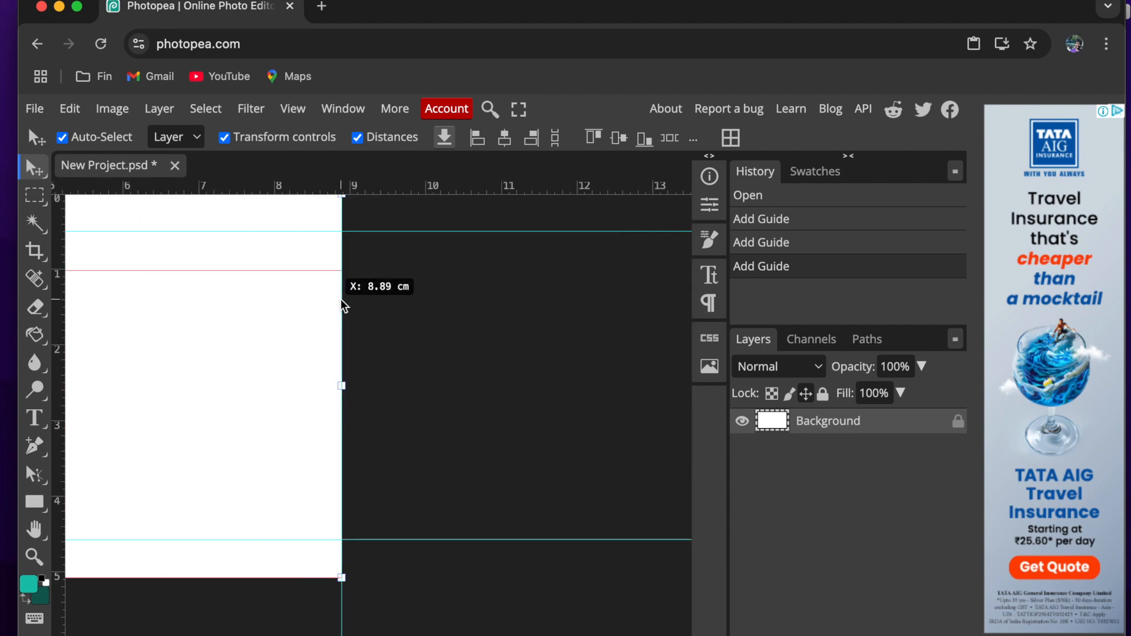
left_click_drag(329, 302, 306, 321)
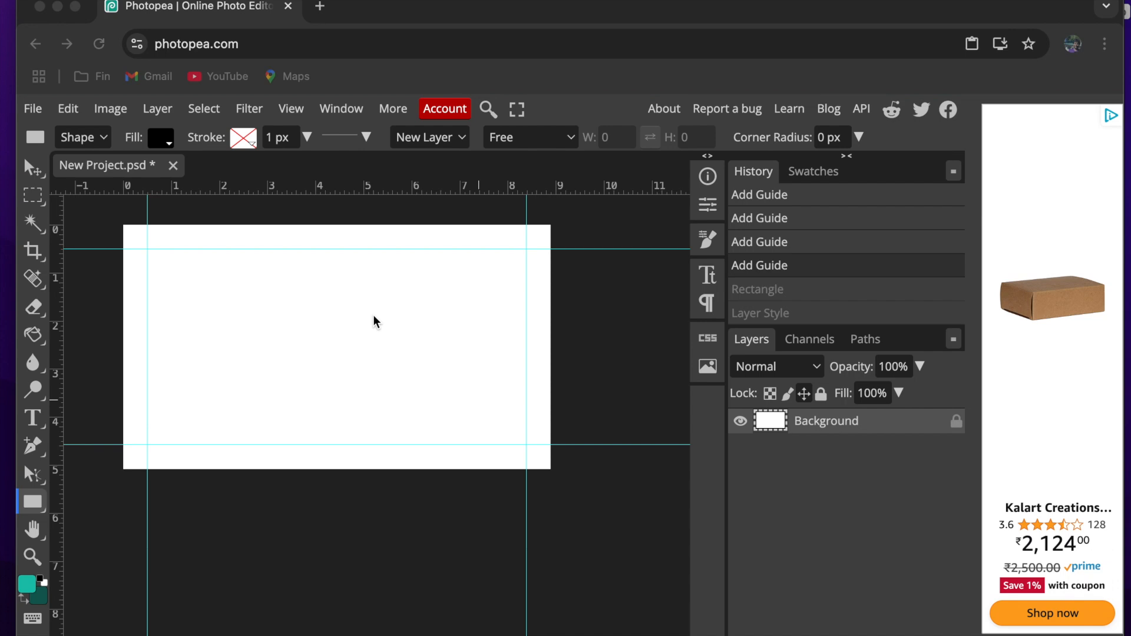
- Switch to the Nalnayam document in TextEdit, copy the bottom background colour d6d6ce and return to Photopea
left_click(410, 23)
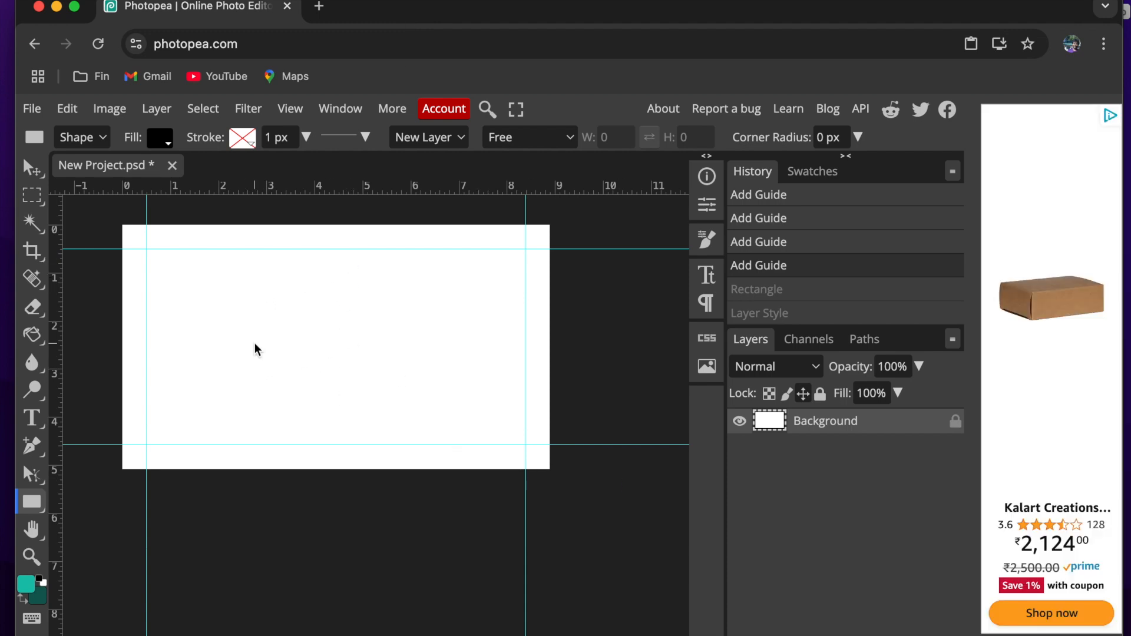
key("super+Tab")
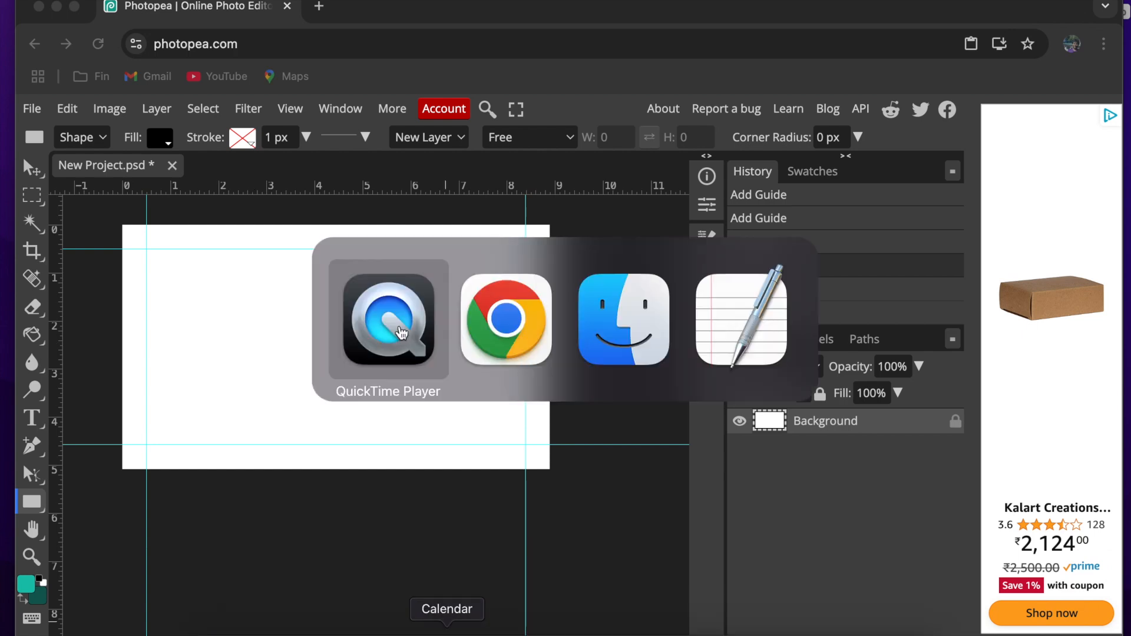
left_click(681, 353)
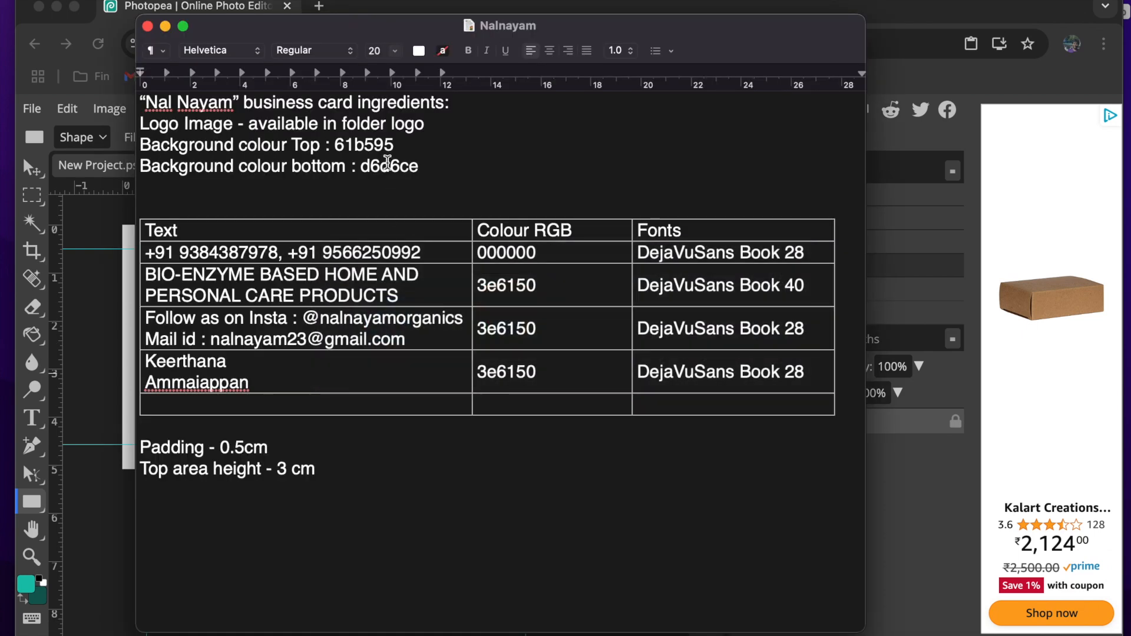
double_click(393, 166)
key("super+c")
left_click(85, 348)
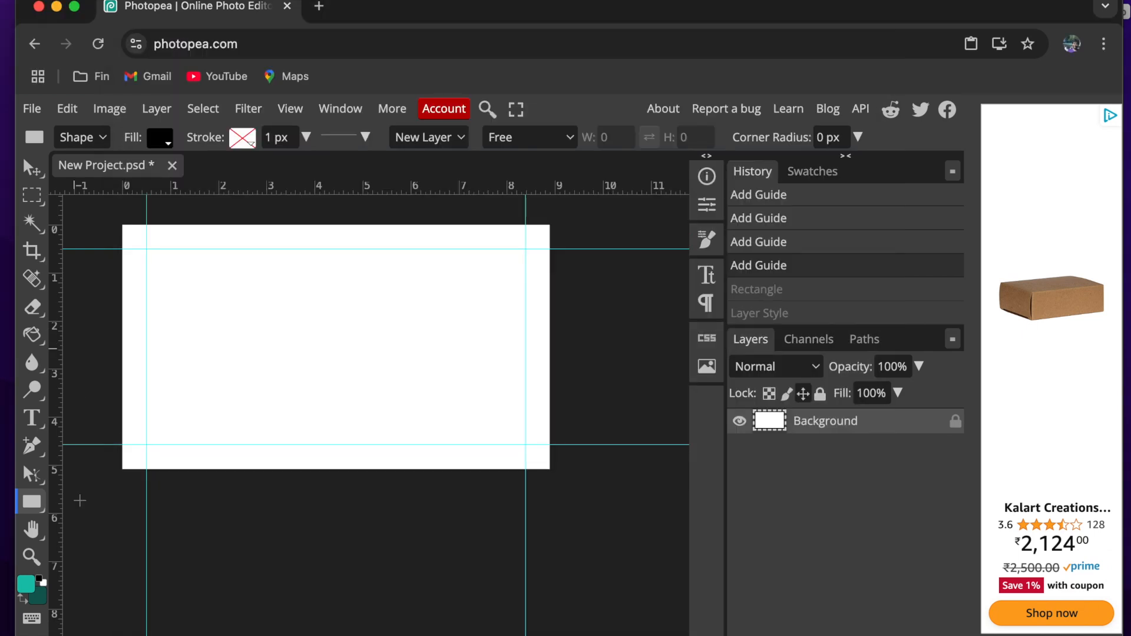
- Set the foreground colour to d6d6ce and fill the card's Background layer with it using the Paint Bucket tool
left_click(26, 589)
double_click(443, 494)
key("super+v")
key("Return")
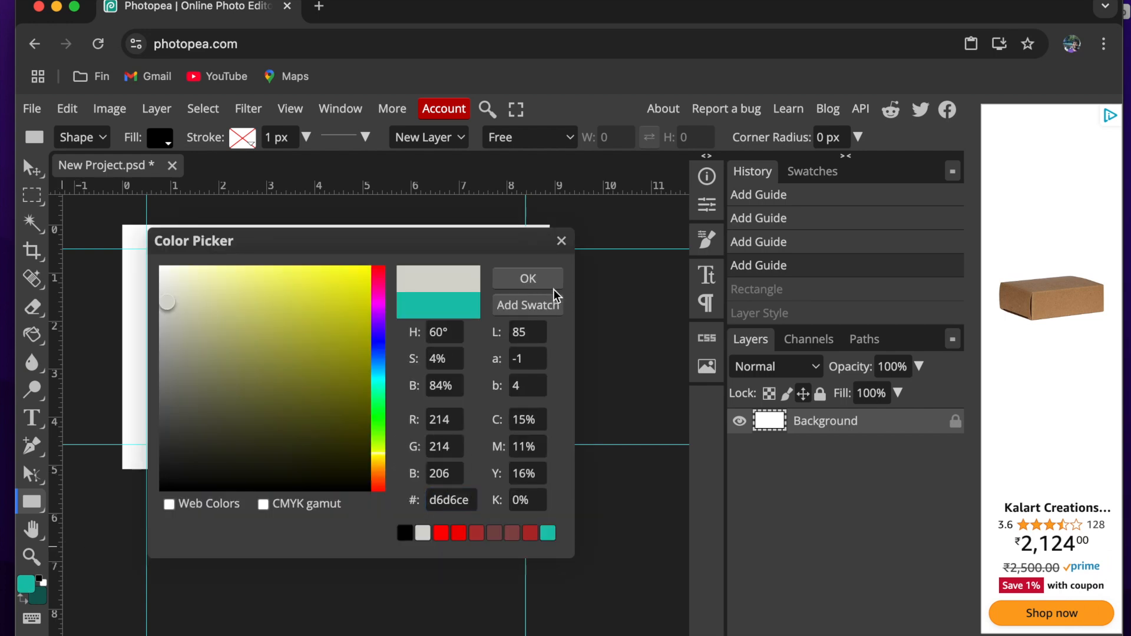
left_click(542, 281)
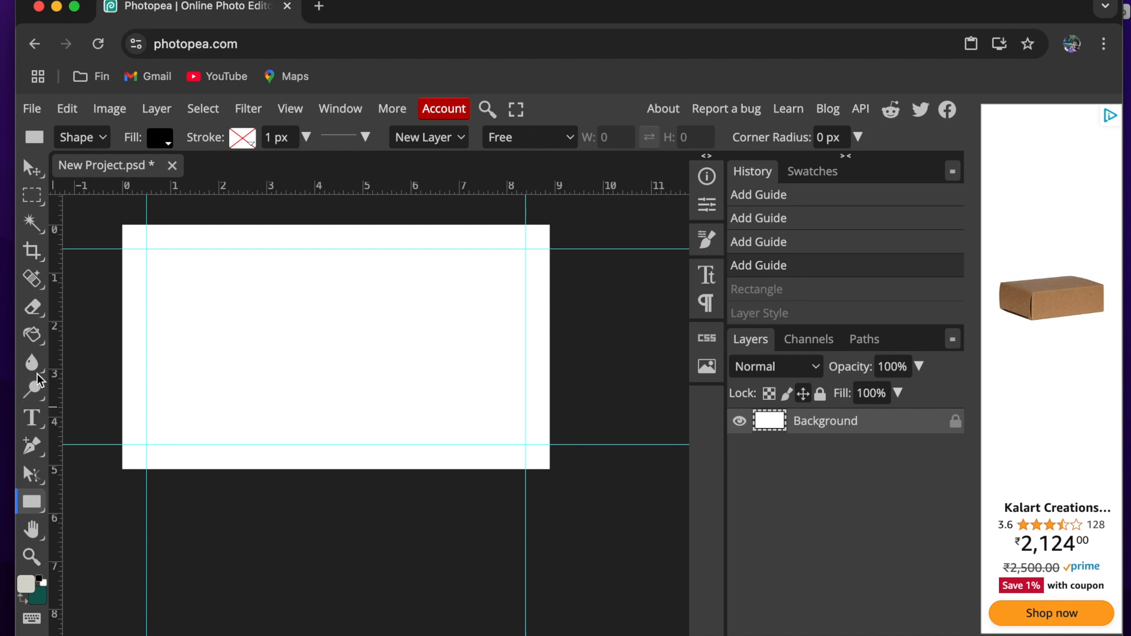
left_click(36, 340)
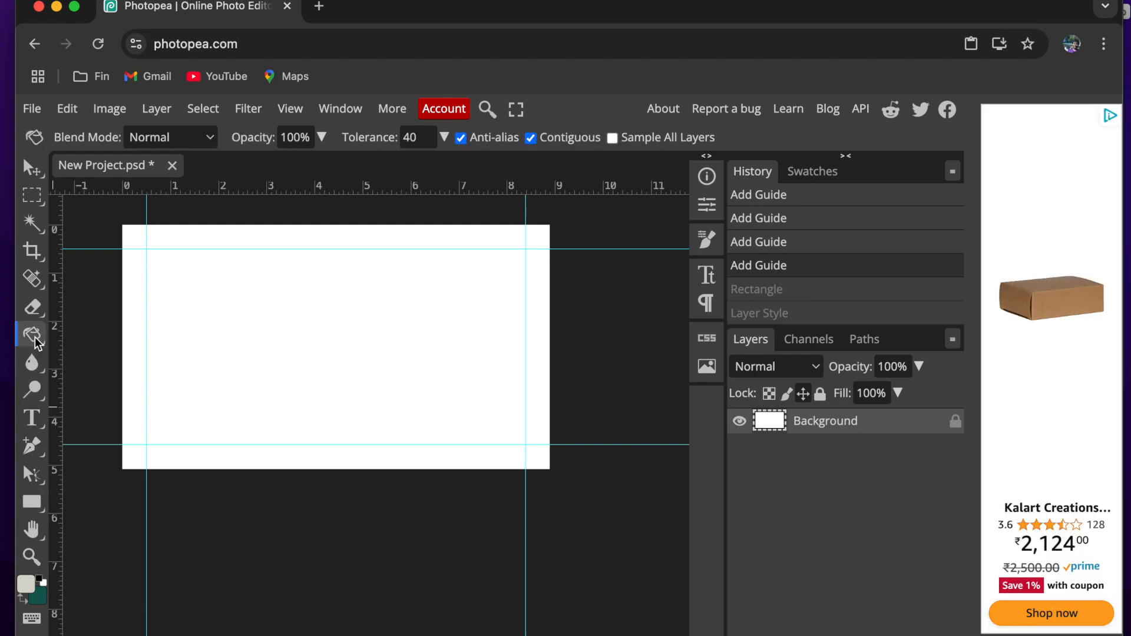
left_click(278, 366)
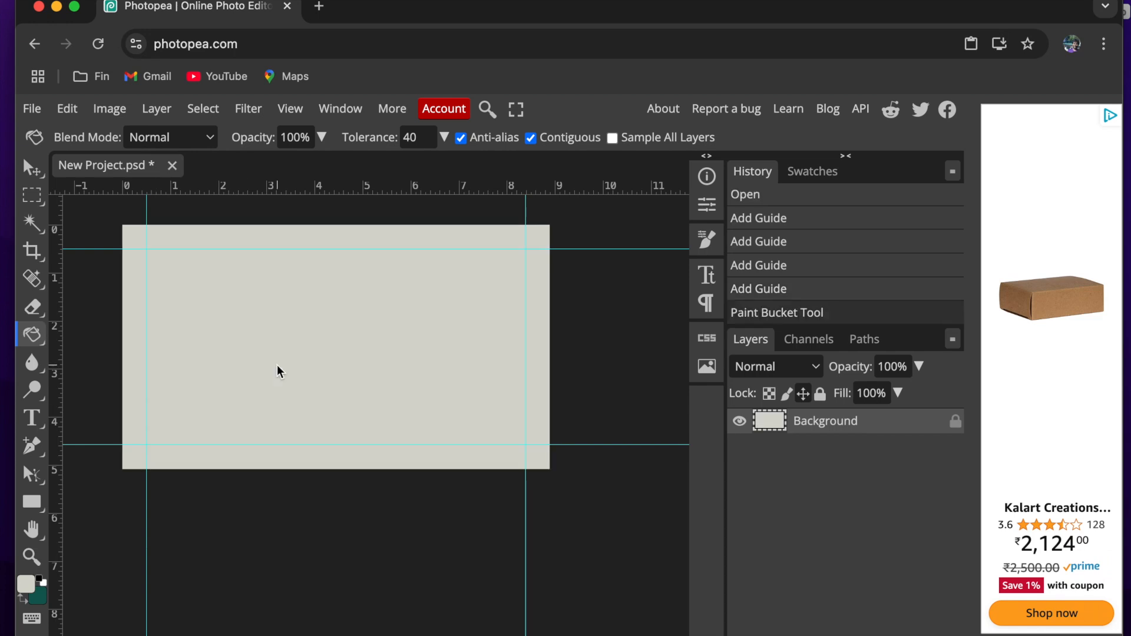
- Draw a rectangle across the card's full width, starting at its upper edge, about 8.89 cm wide and 3 cm high
scroll(277, 366, "up", 1)
scroll(277, 366, "left", 1)
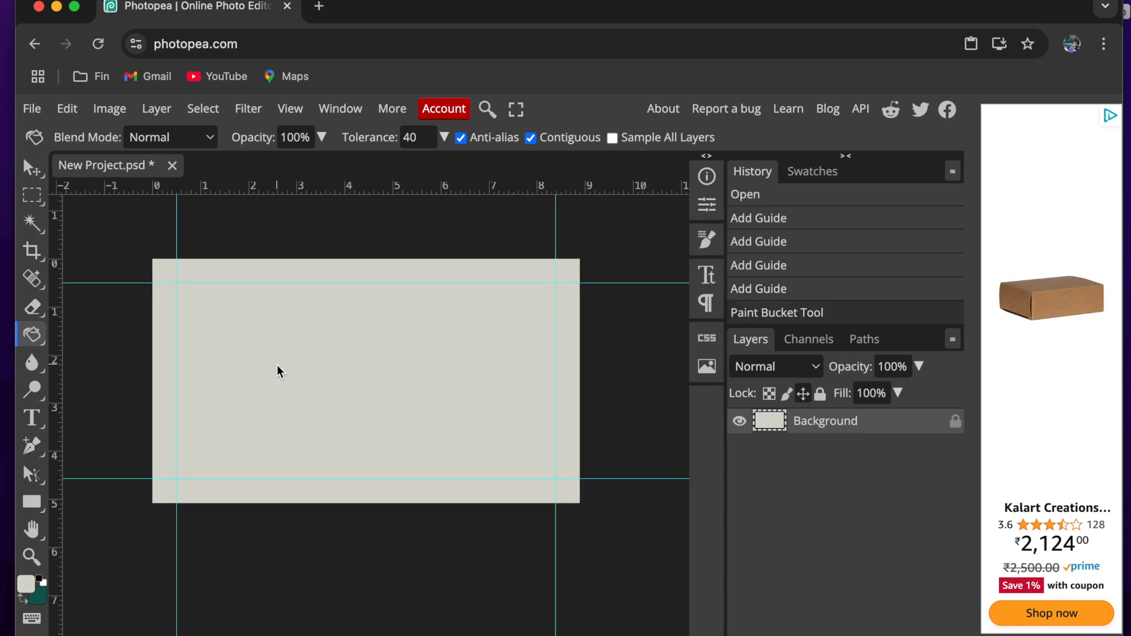
left_click(33, 504)
scroll(154, 289, "up", 2)
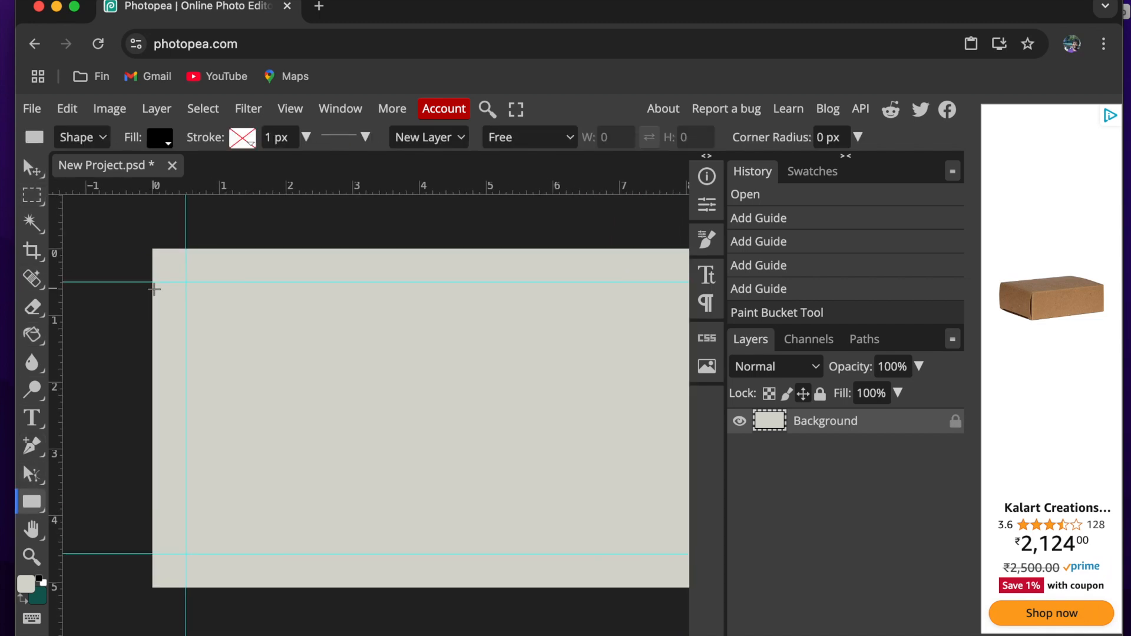
scroll(74, 478, "down", 2)
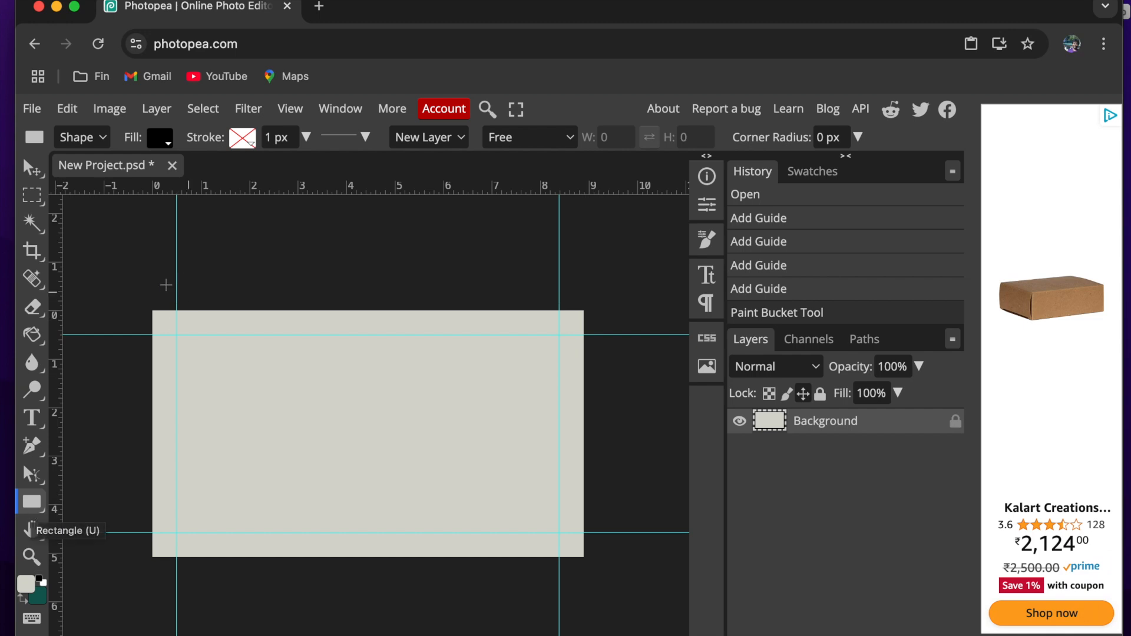
left_click_drag(153, 311, 583, 456)
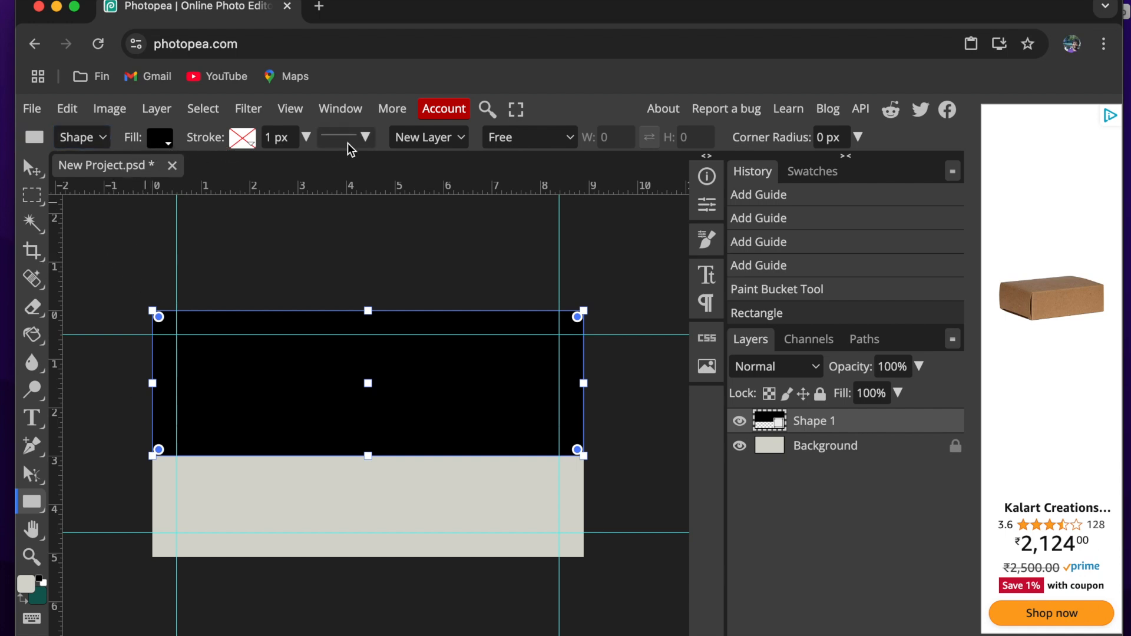
- Open the colour picker for the new rectangle's fill and try the yellow d1d136 and the blue 3c36d1
left_click(161, 140)
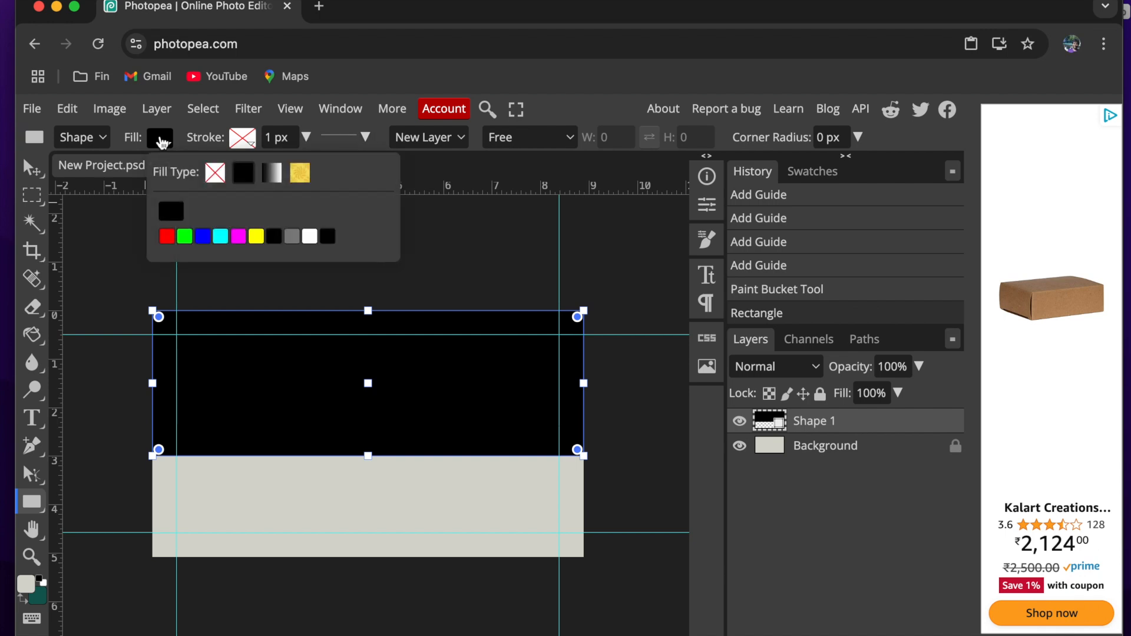
left_click(176, 212)
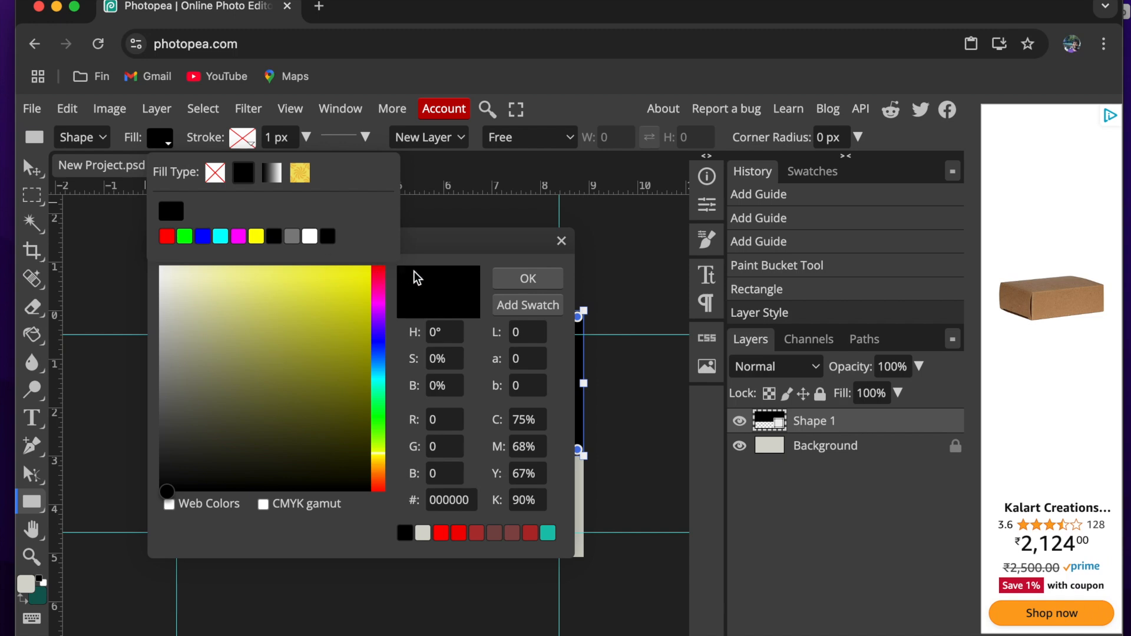
left_click(298, 353)
left_click(316, 306)
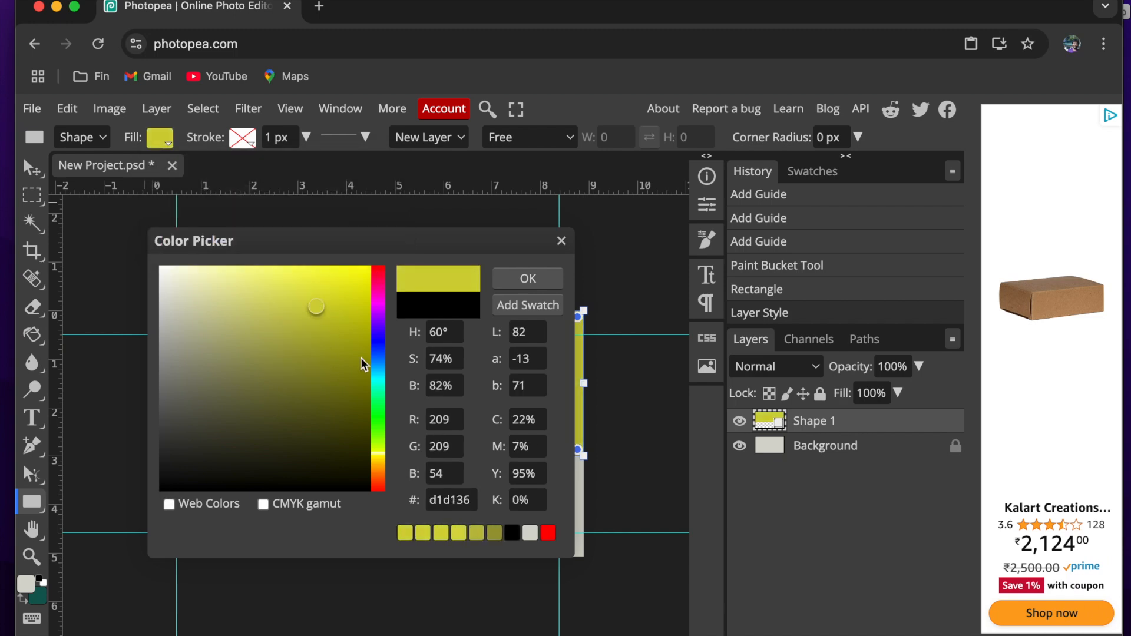
left_click(380, 339)
- Copy the top background colour from the Nalnayam document in TextEdit and apply 61b595 as the rectangle's fill in Photopea
key("super+Tab")
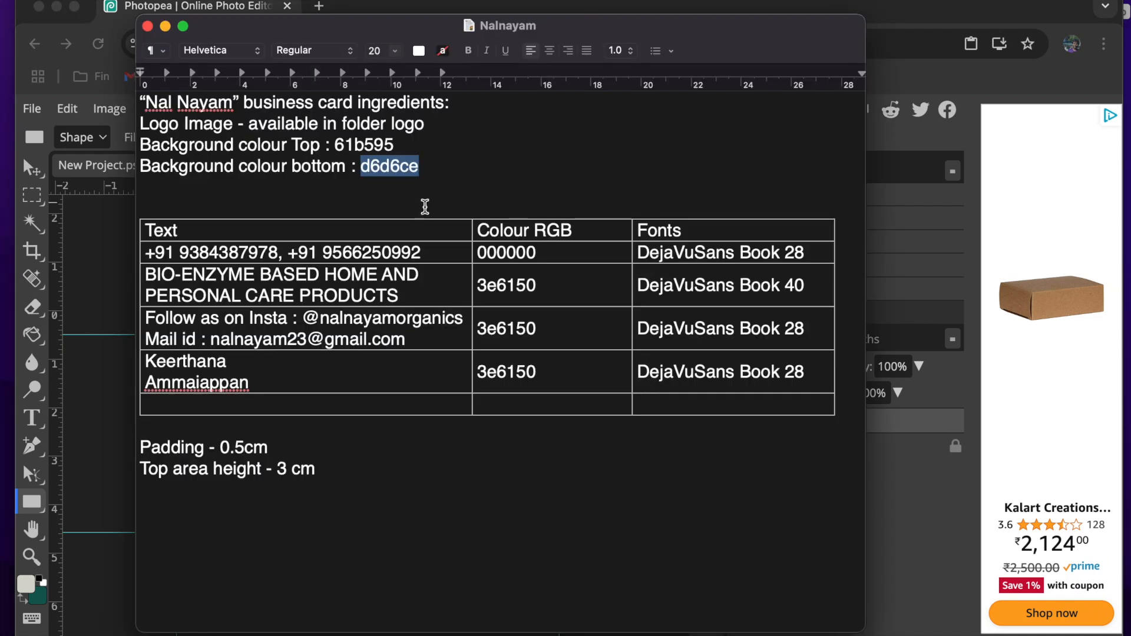
double_click(361, 143)
key("super+c")
key("super+Tab")
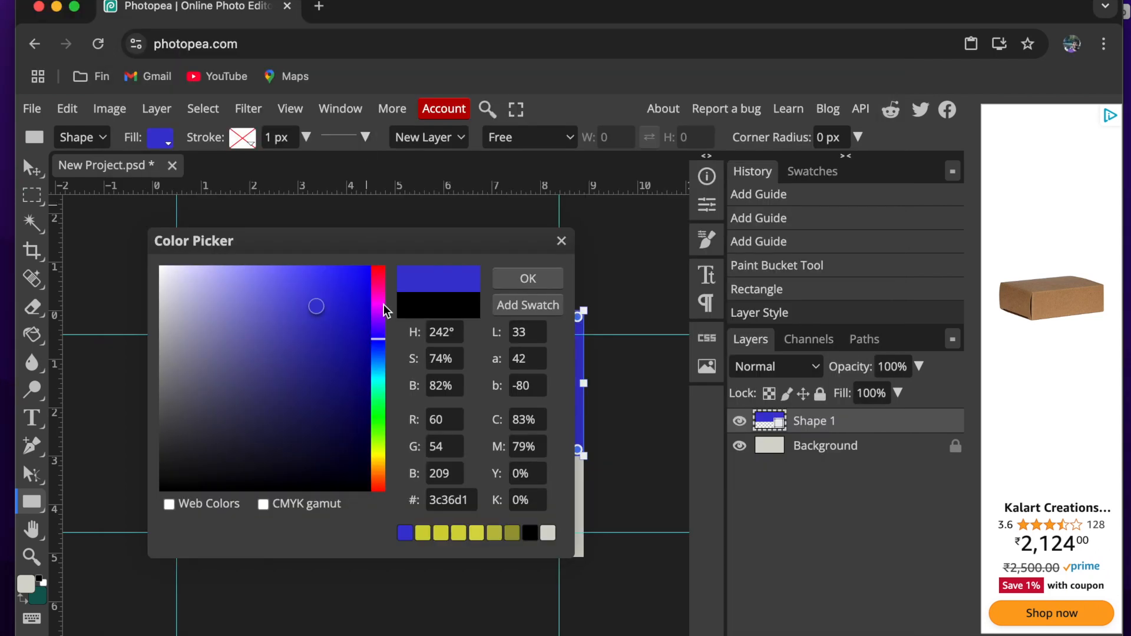
double_click(443, 493)
key("super+v")
left_click(526, 279)
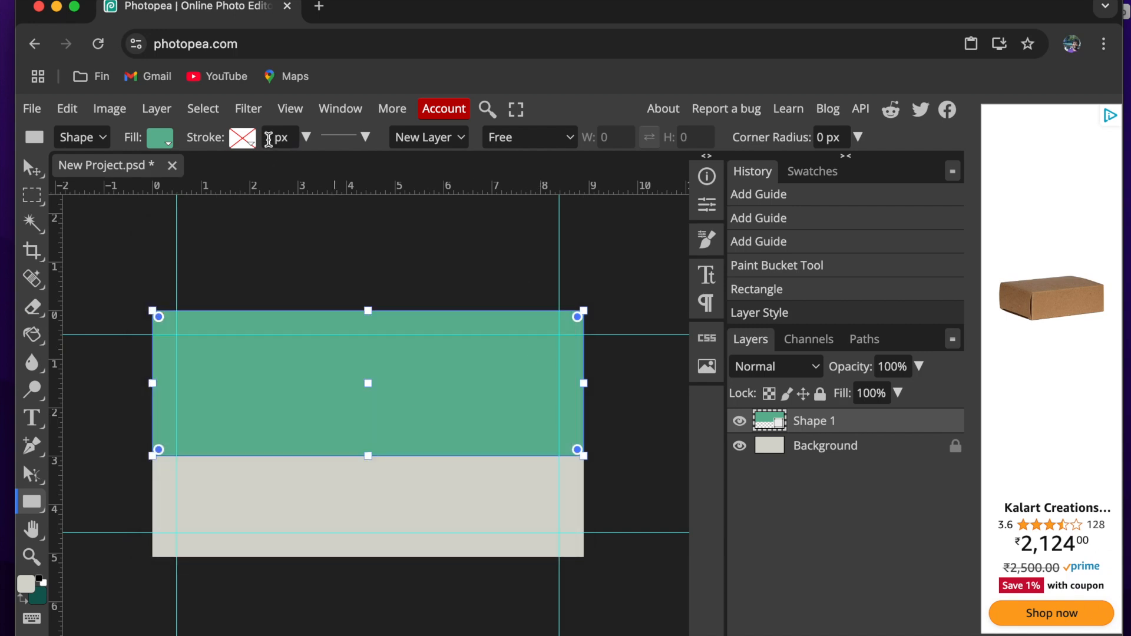
- Check the stroke fill type of the green rectangle
left_click(246, 141)
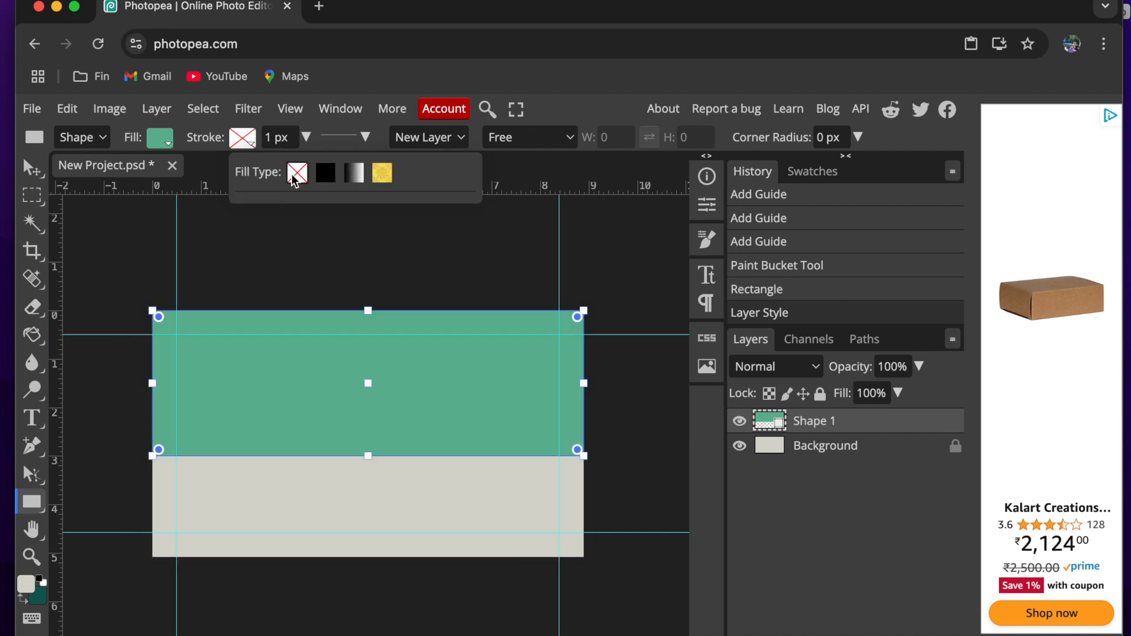
left_click(253, 147)
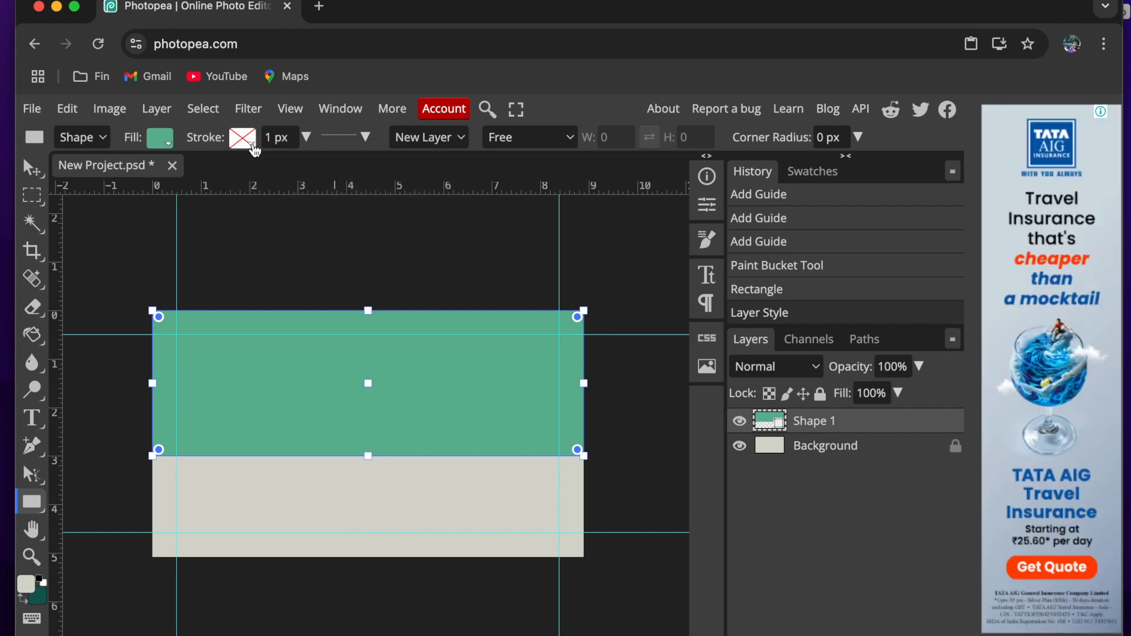
scroll(332, 397, "up", 3)
scroll(332, 397, "down", 1)
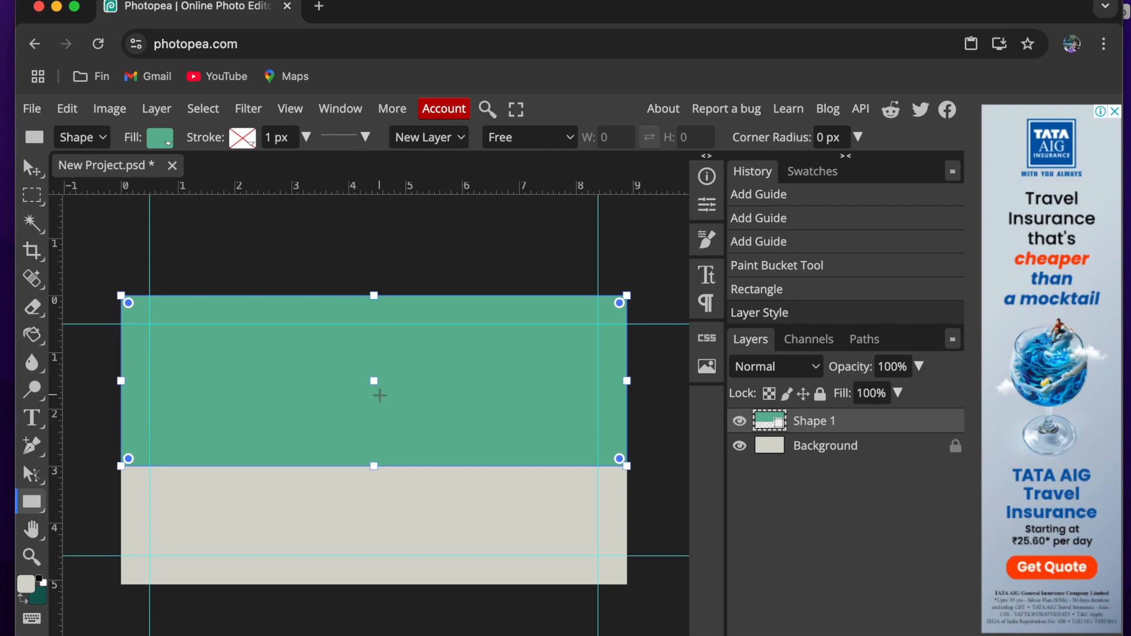
- Switch to Finder, locate logo-English.png in the NalNayam-businessCard folder and return to Photopea
left_click(207, 631)
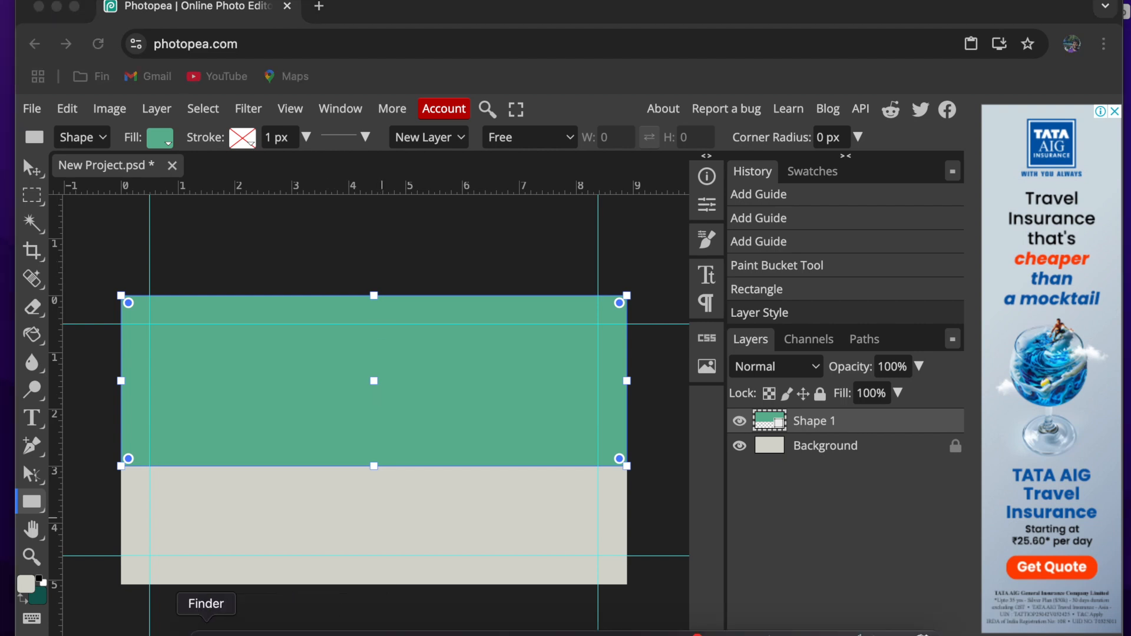
left_click_drag(376, 213, 568, 277)
left_click(498, 306)
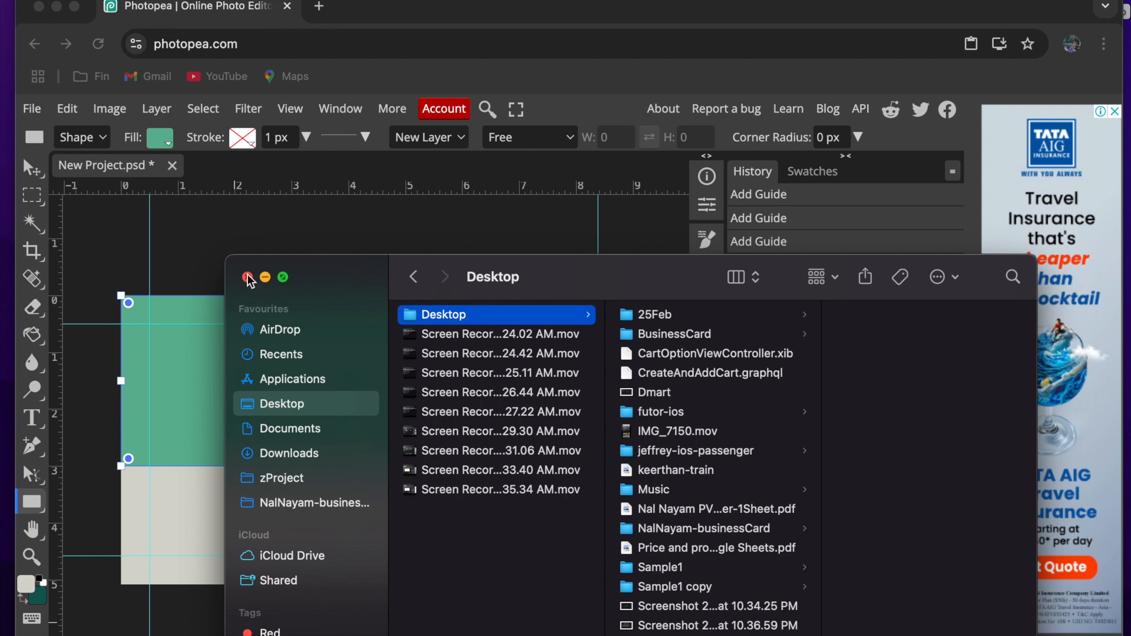
left_click(314, 493)
left_click_drag(655, 298, 926, 298)
left_click(759, 335)
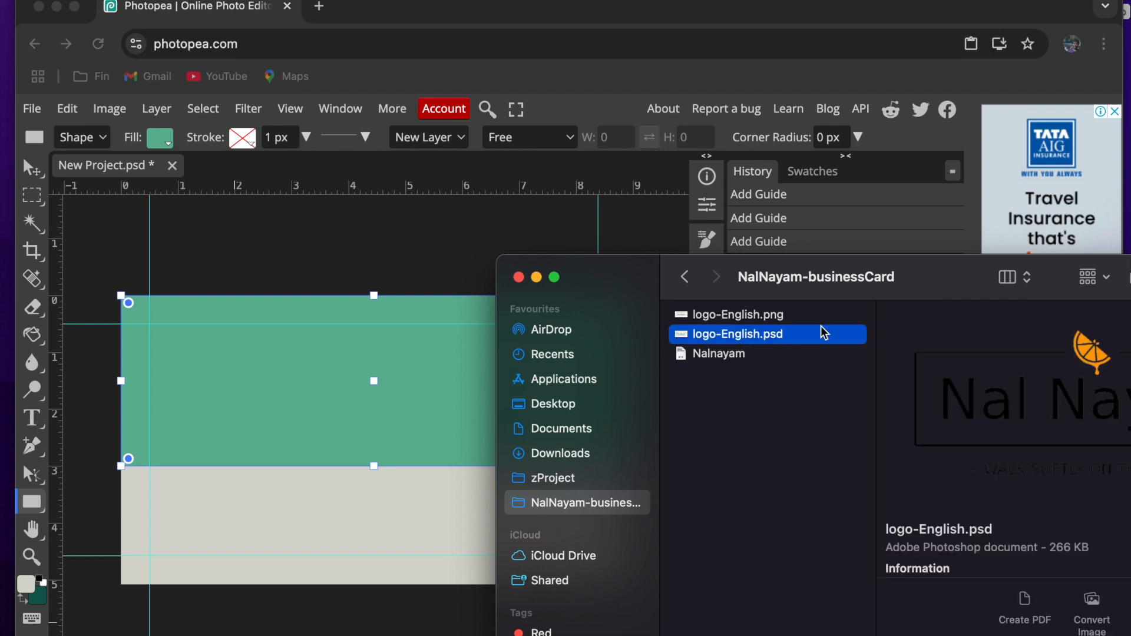
left_click(783, 316)
left_click_drag(732, 318, 785, 371)
left_click(408, 249)
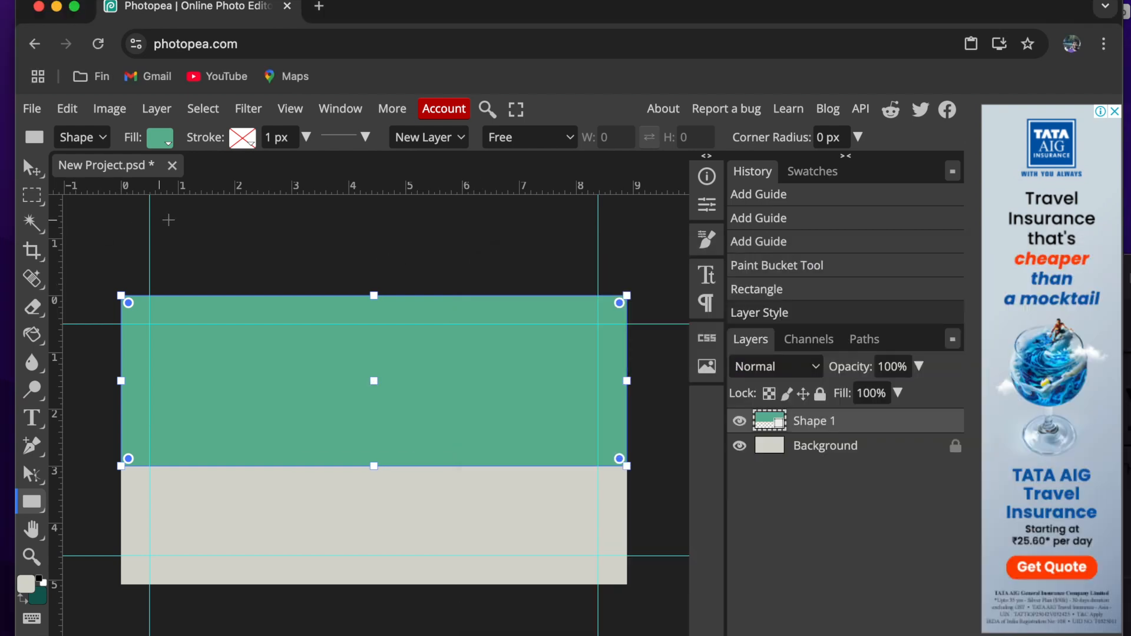
- Place a vertical guide at 50% using percent rulers, and a horizontal guide about 1.75 cm below the card's upper edge
left_click(31, 168)
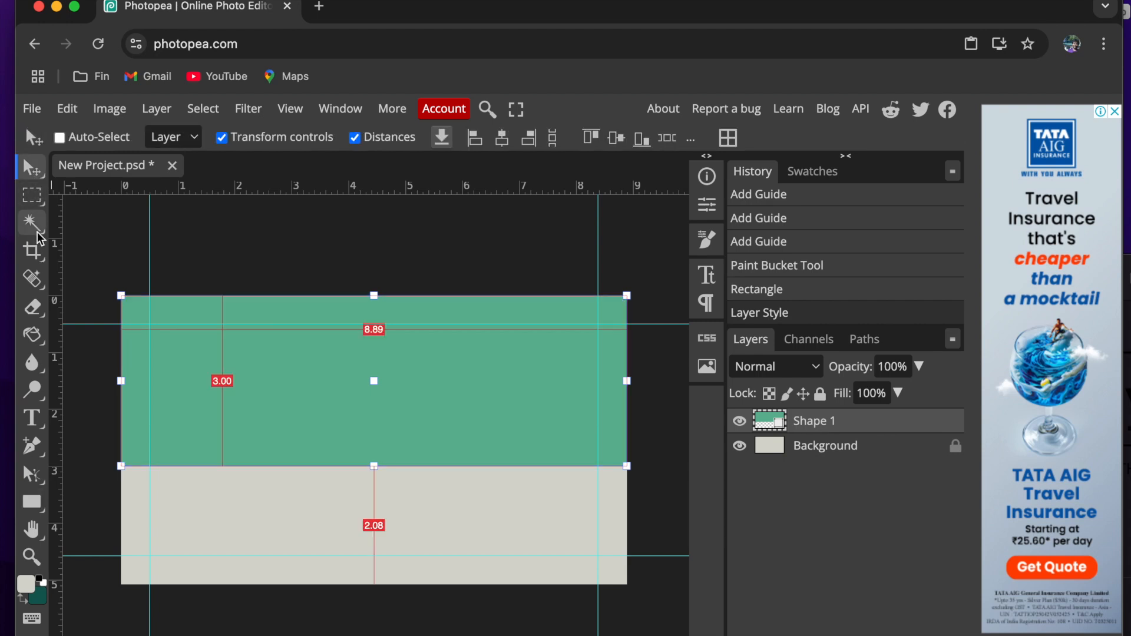
right_click(367, 196)
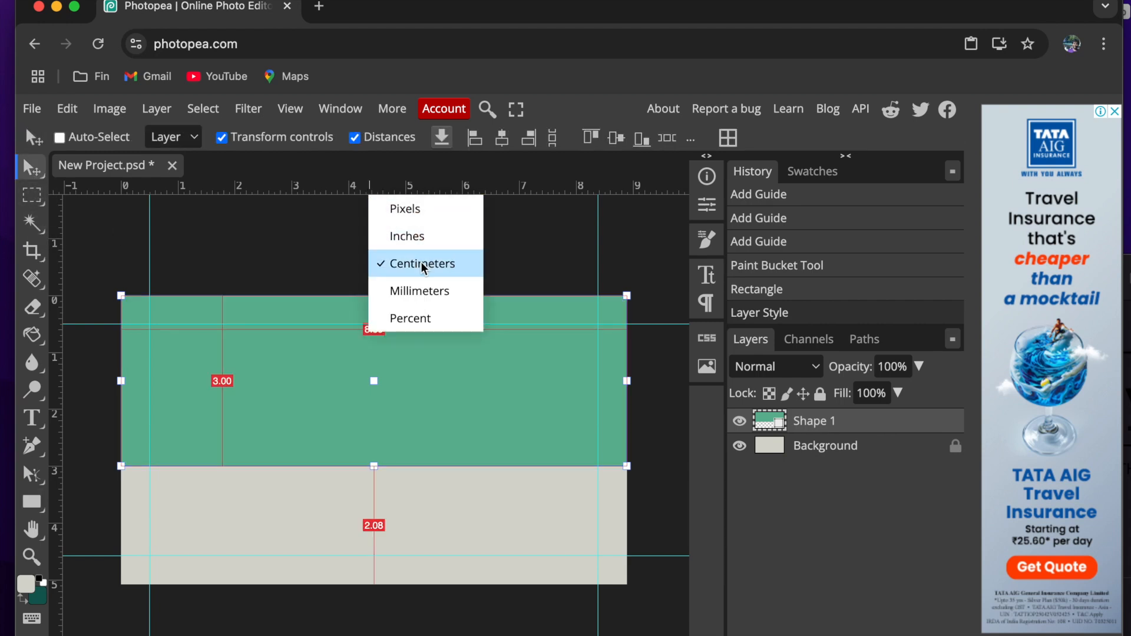
left_click(377, 313)
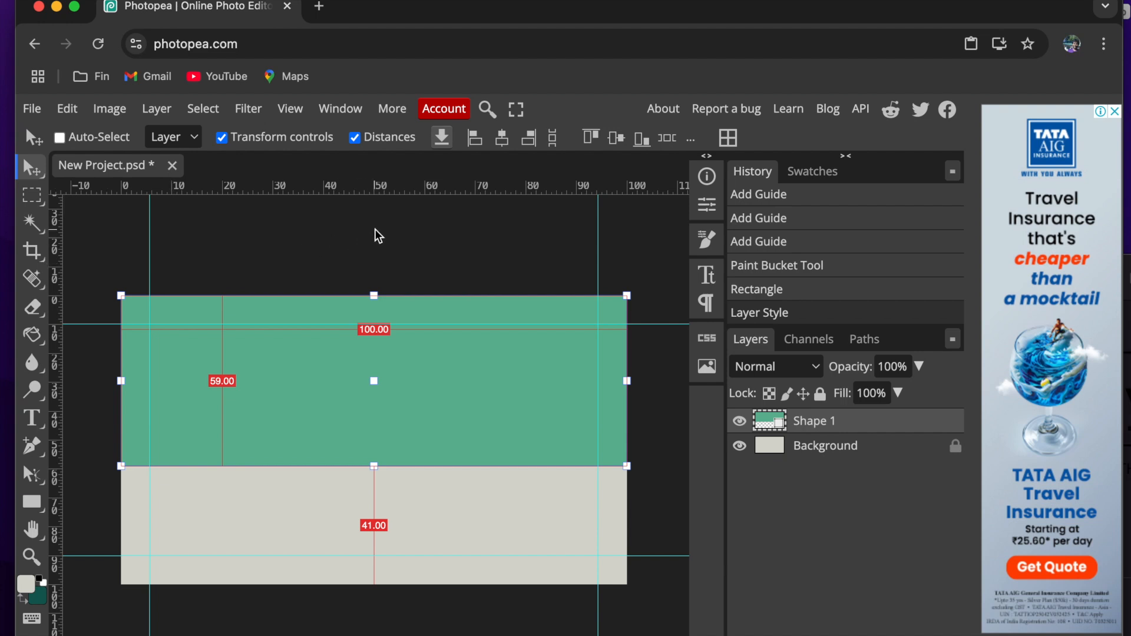
left_click_drag(59, 250, 380, 252)
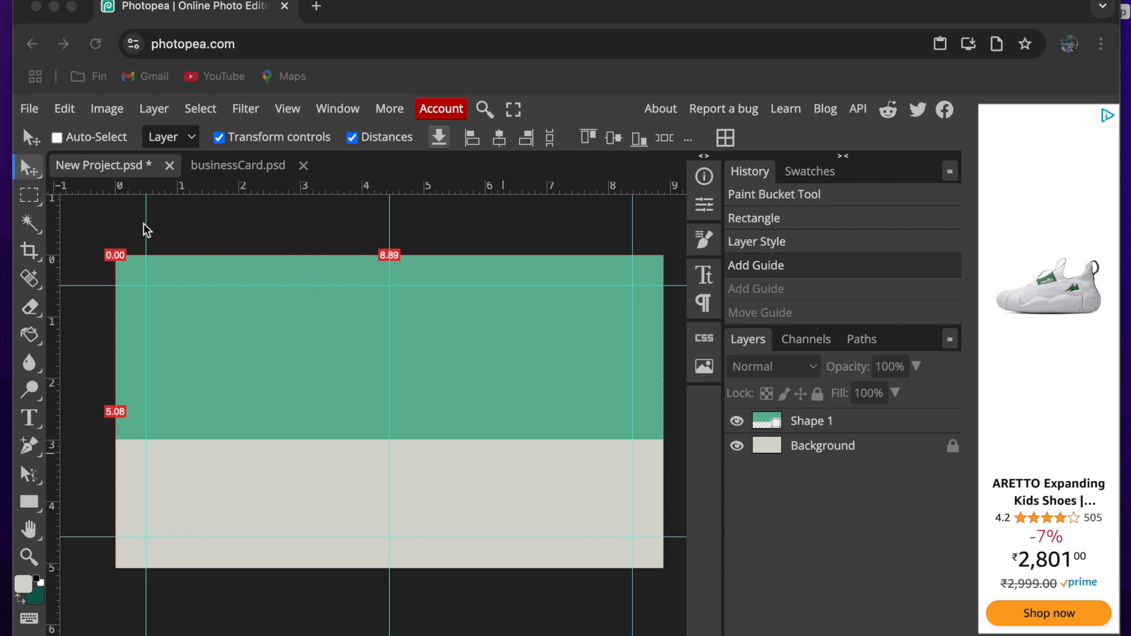
left_click(158, 197)
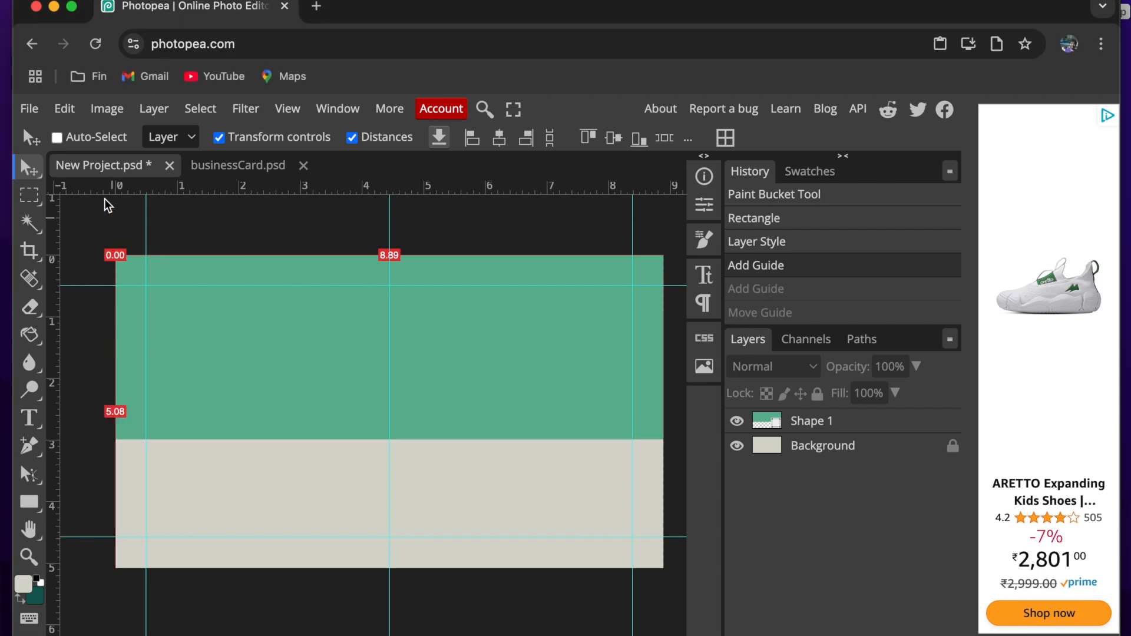
left_click_drag(100, 189, 95, 370)
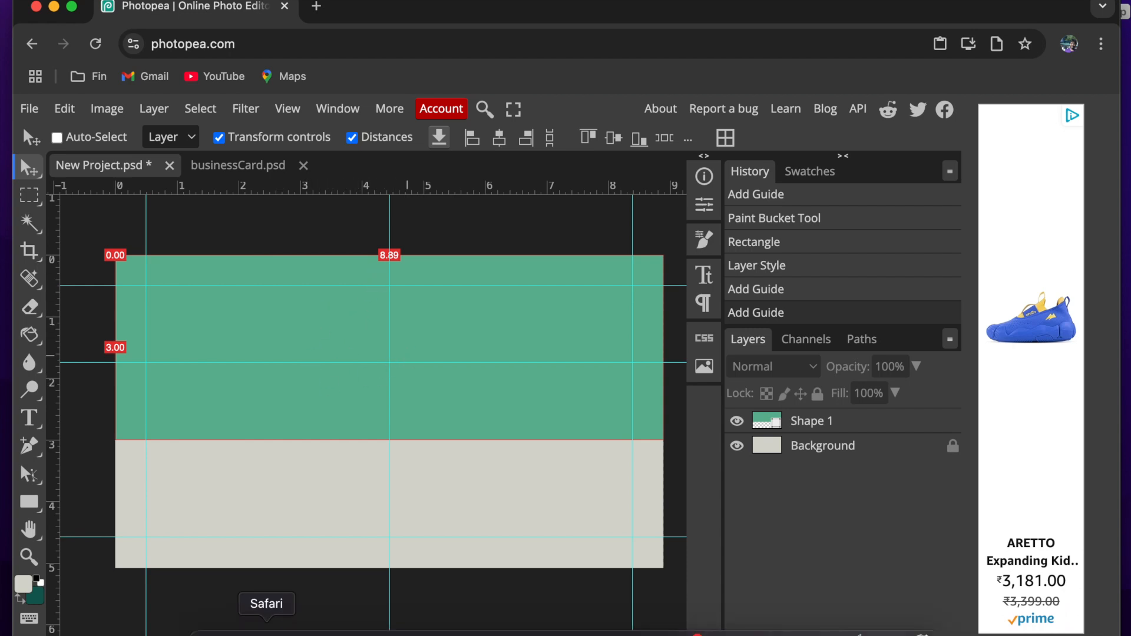
- Switch to Finder and place logo-English.png from the NalNayam-businessCard folder into the business card in Photopea
left_click(206, 626)
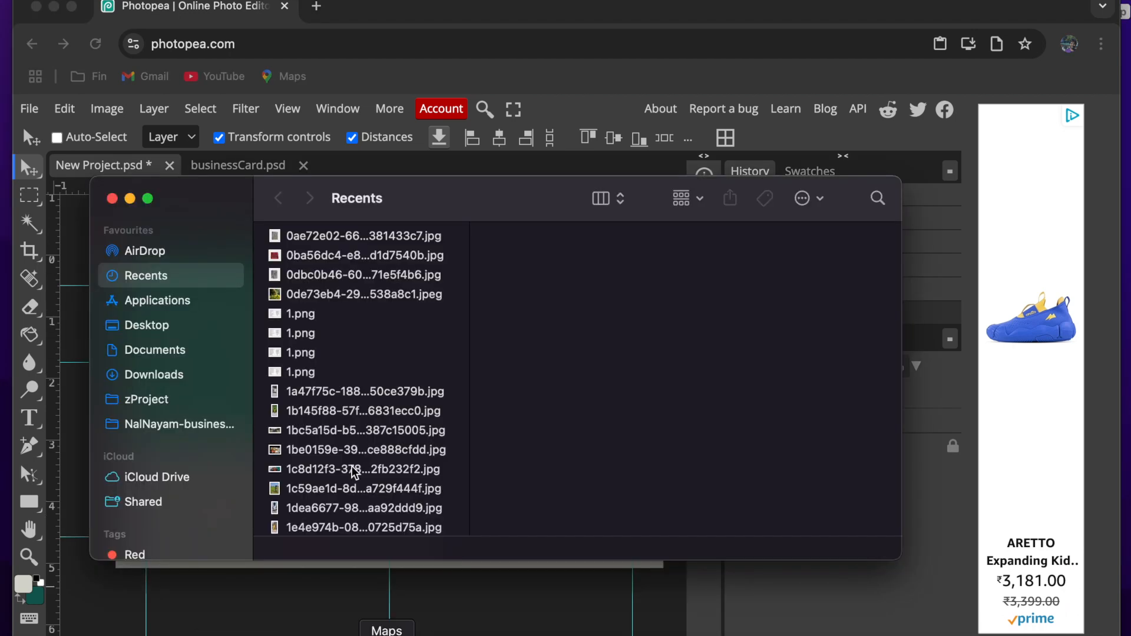
left_click(143, 428)
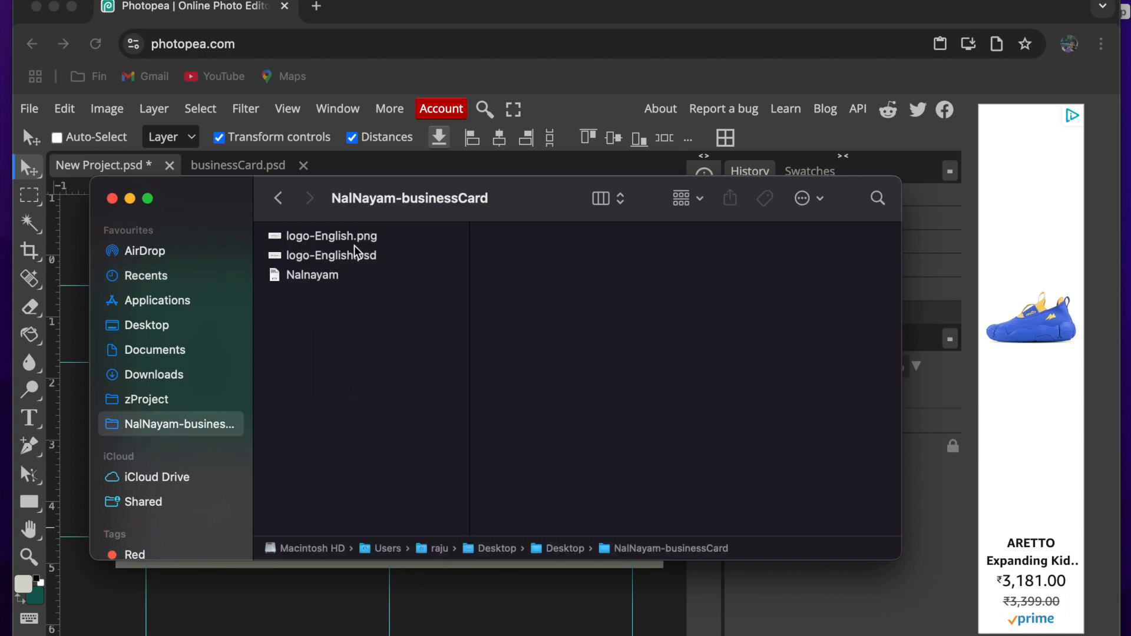
left_click(356, 257)
left_click(328, 235)
left_click_drag(296, 208, 834, 219)
left_click_drag(802, 277, 392, 360)
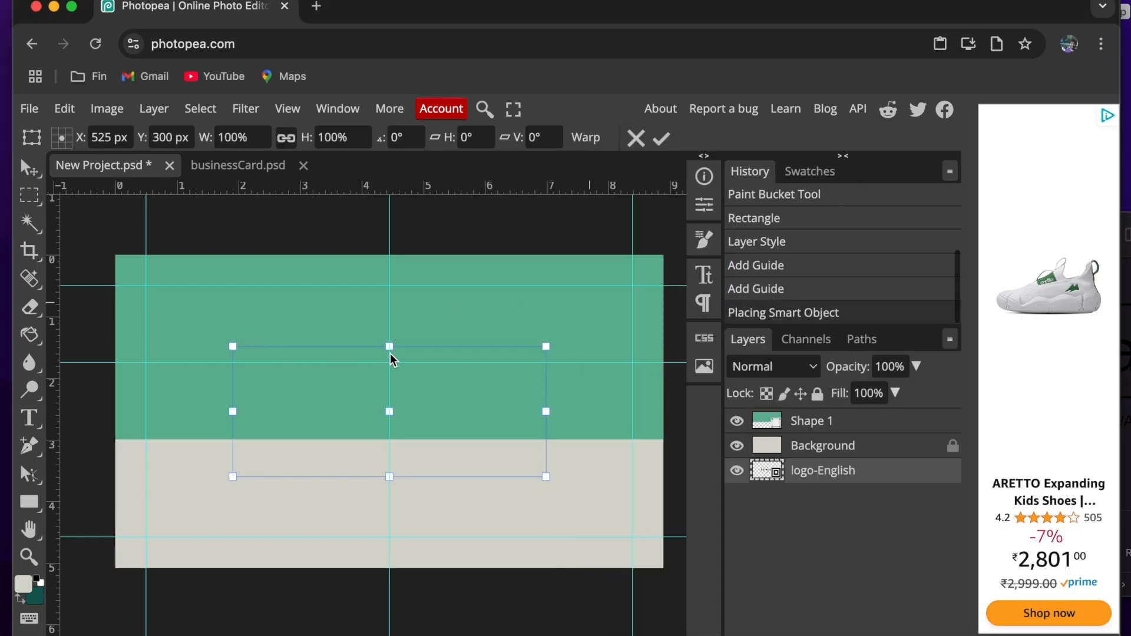
- Bring the logo, scaled to about 4.37 cm wide, to the front of the layer stack and centre it on the guide crossing in the green area
left_click_drag(808, 476, 810, 421)
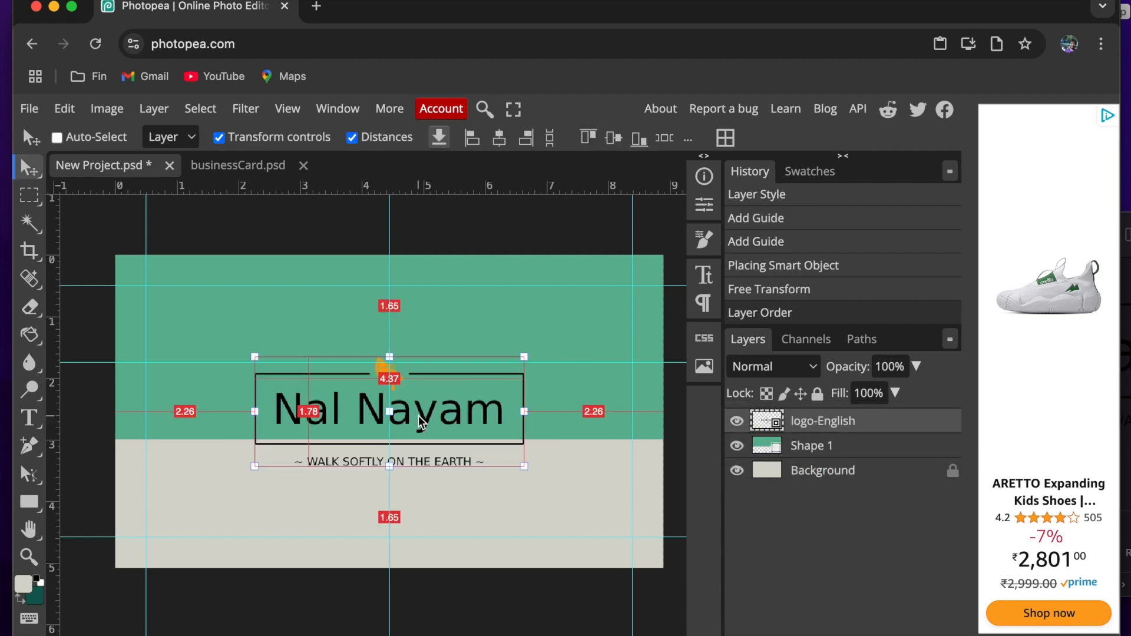
left_click_drag(421, 422, 423, 373)
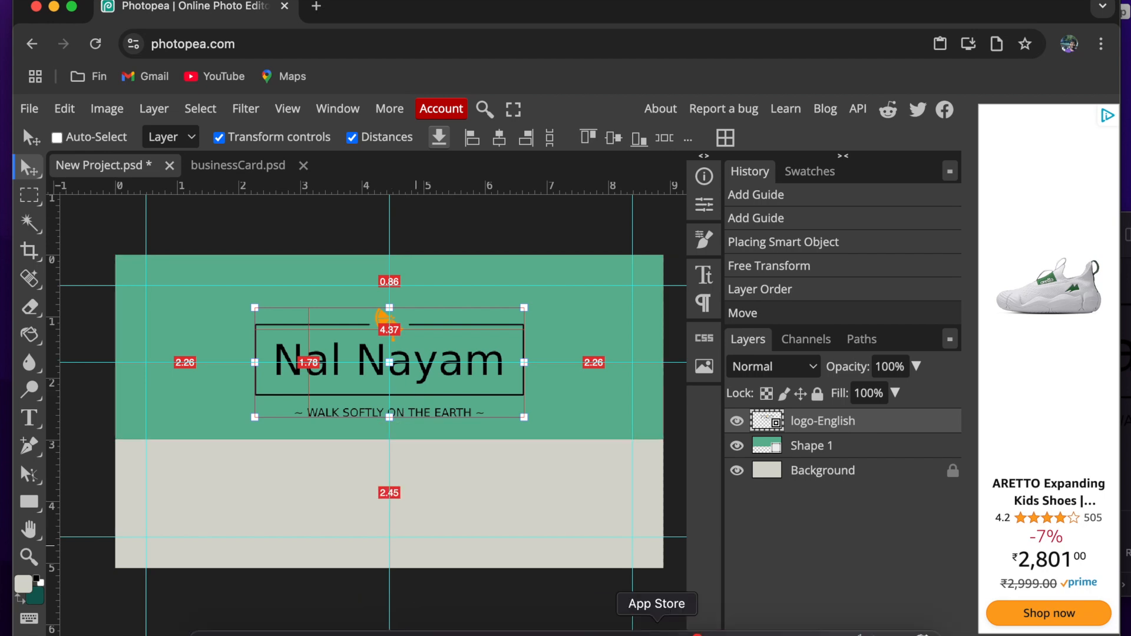
- Switch to the Nalnayam document, review the background and text specifications, and return to Photopea
left_click(850, 633)
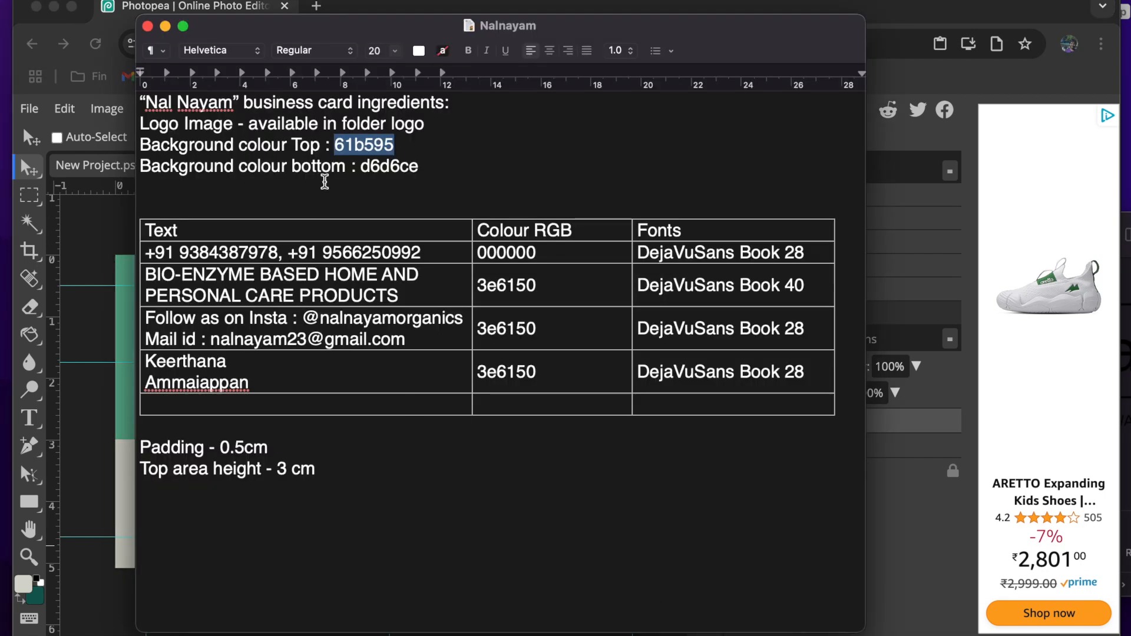
left_click_drag(442, 166, 131, 131)
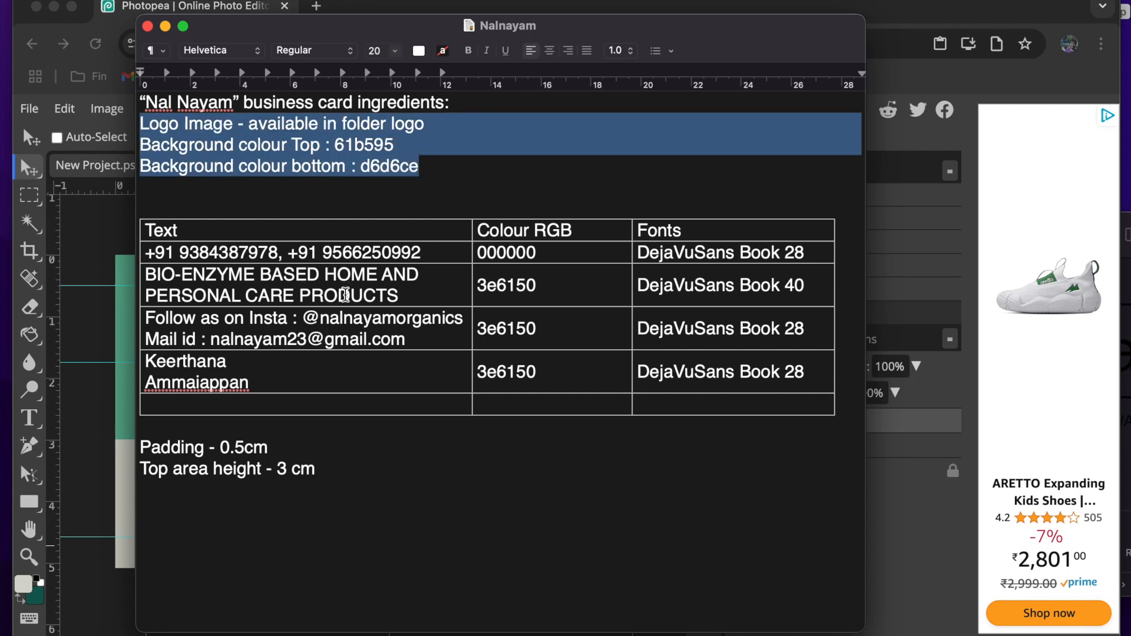
left_click(115, 340)
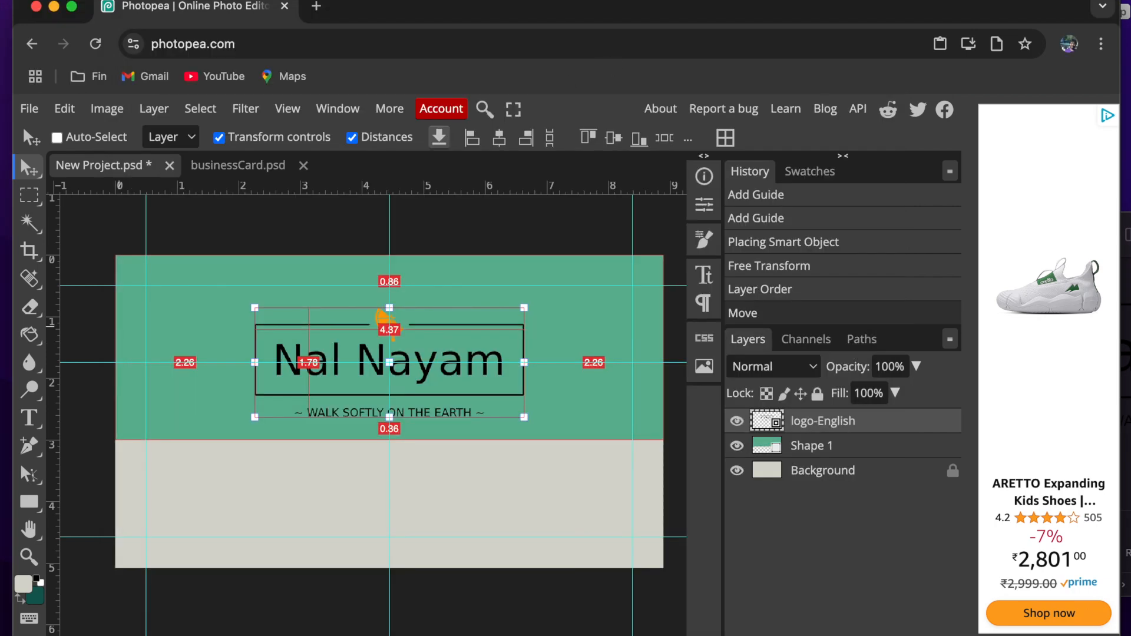
- Add a text box in the beige area containing both contact phone numbers, widened so that they fit on one line
left_click(28, 414)
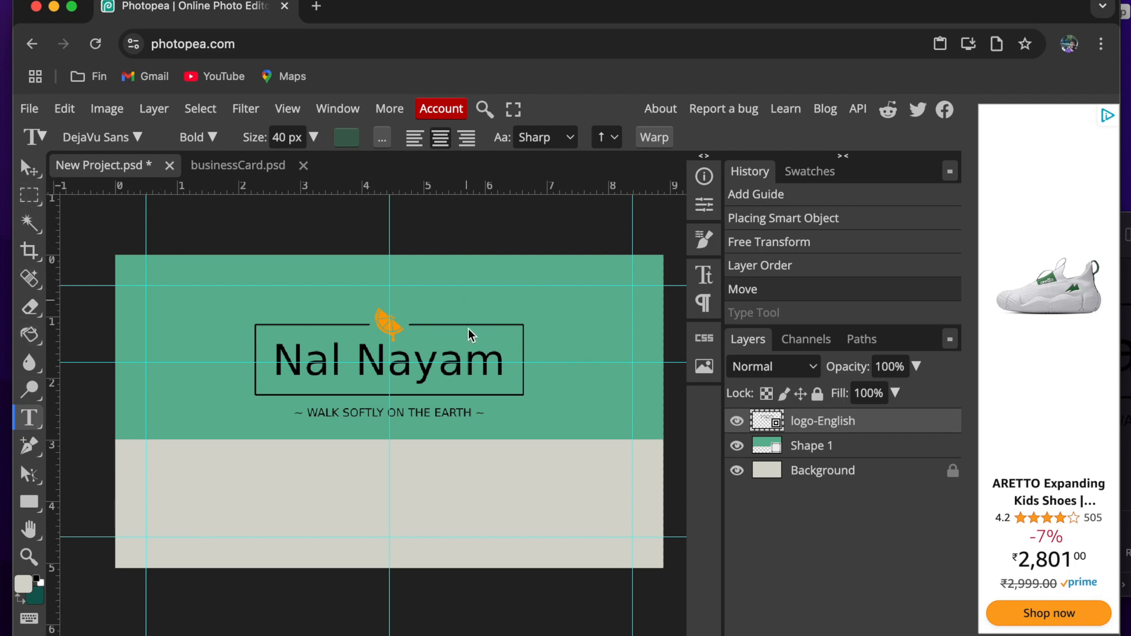
left_click_drag(408, 468, 587, 493)
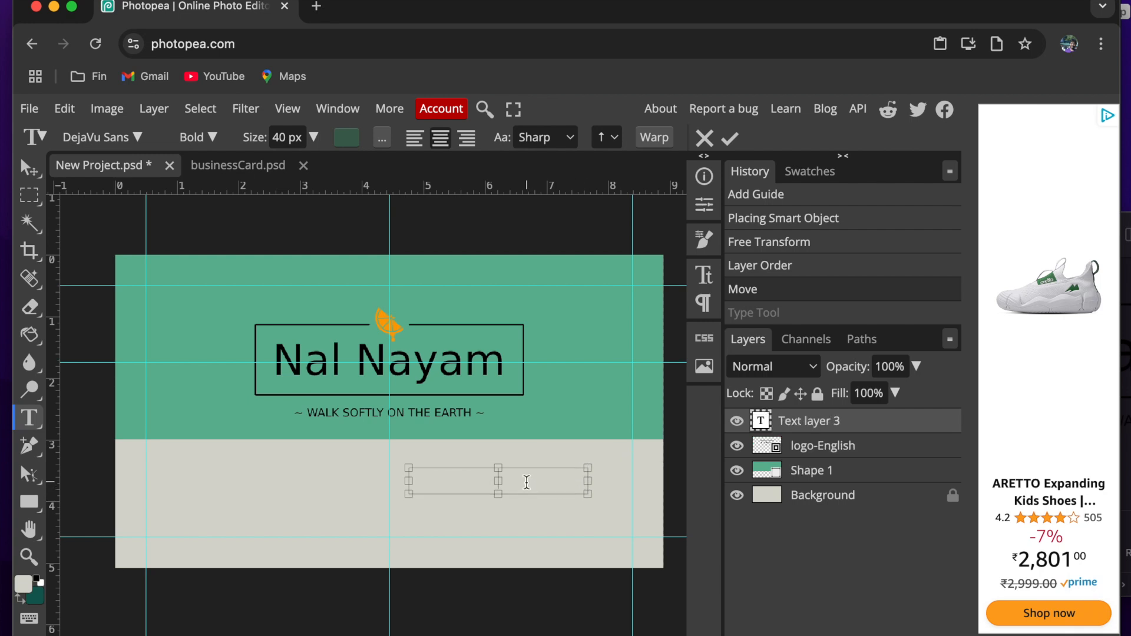
type("+91")
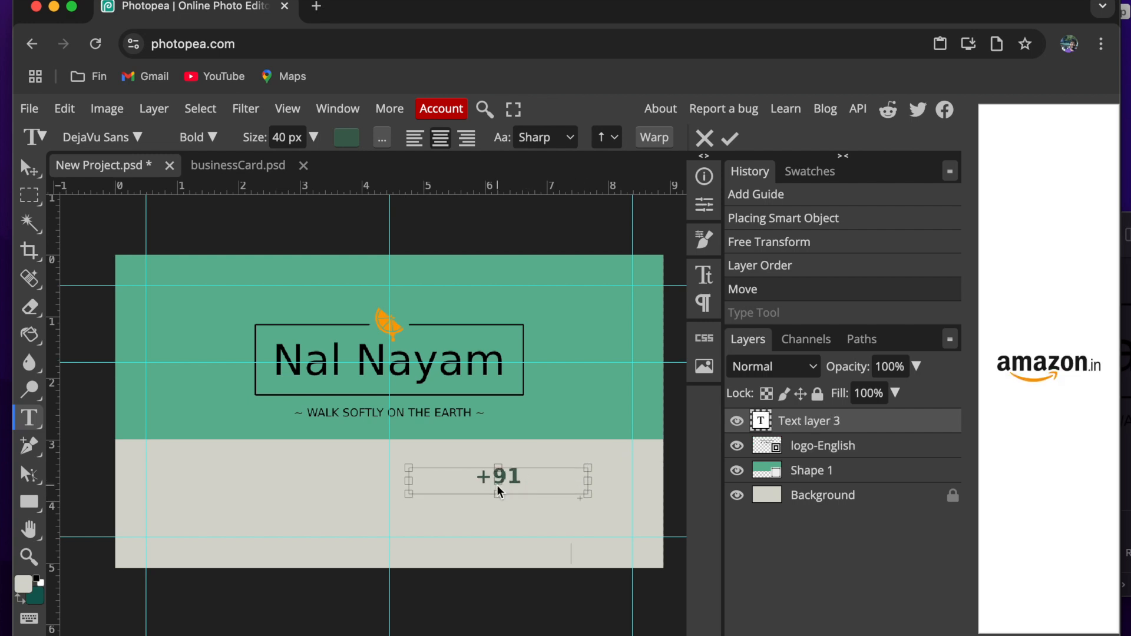
left_click_drag(405, 479, 160, 479)
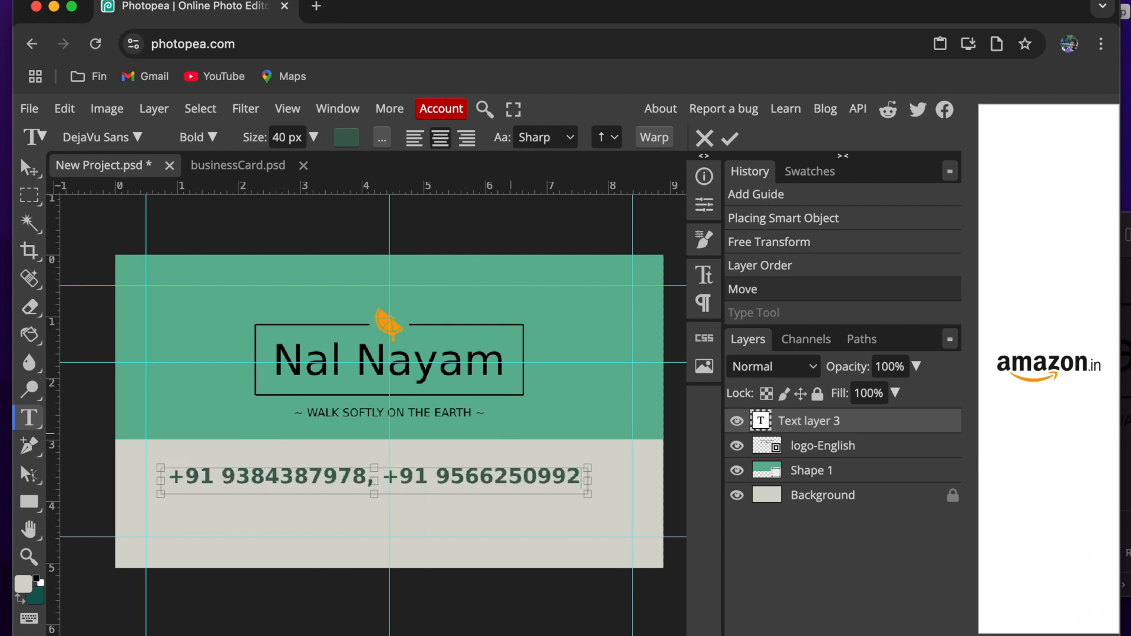
left_click(730, 139)
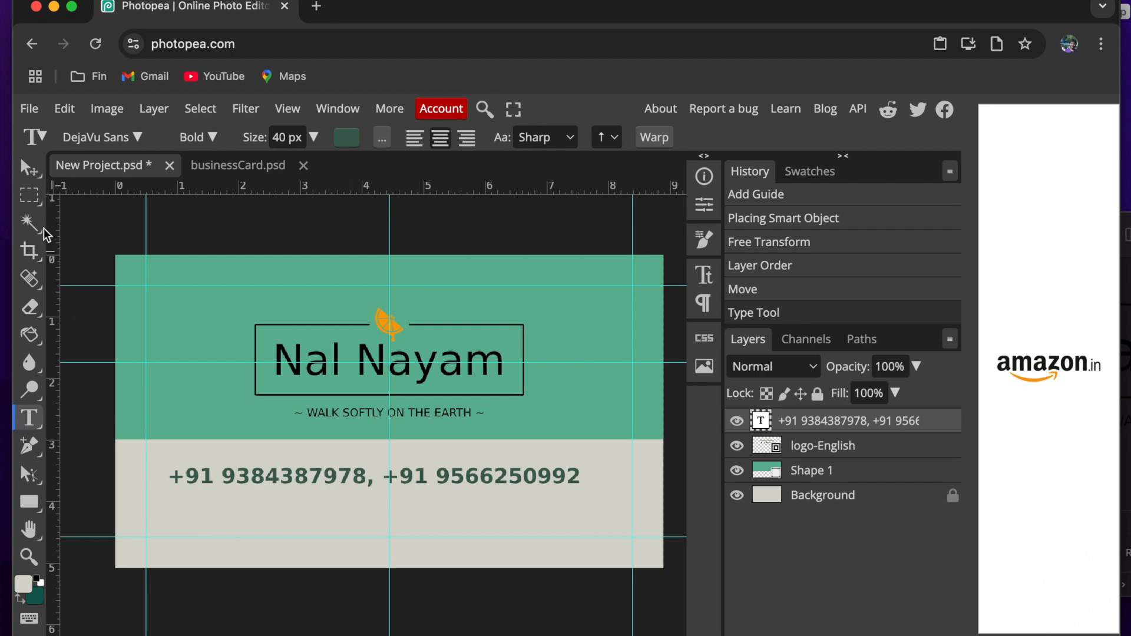
- Duplicate the phone number text layer three times
left_click(28, 172)
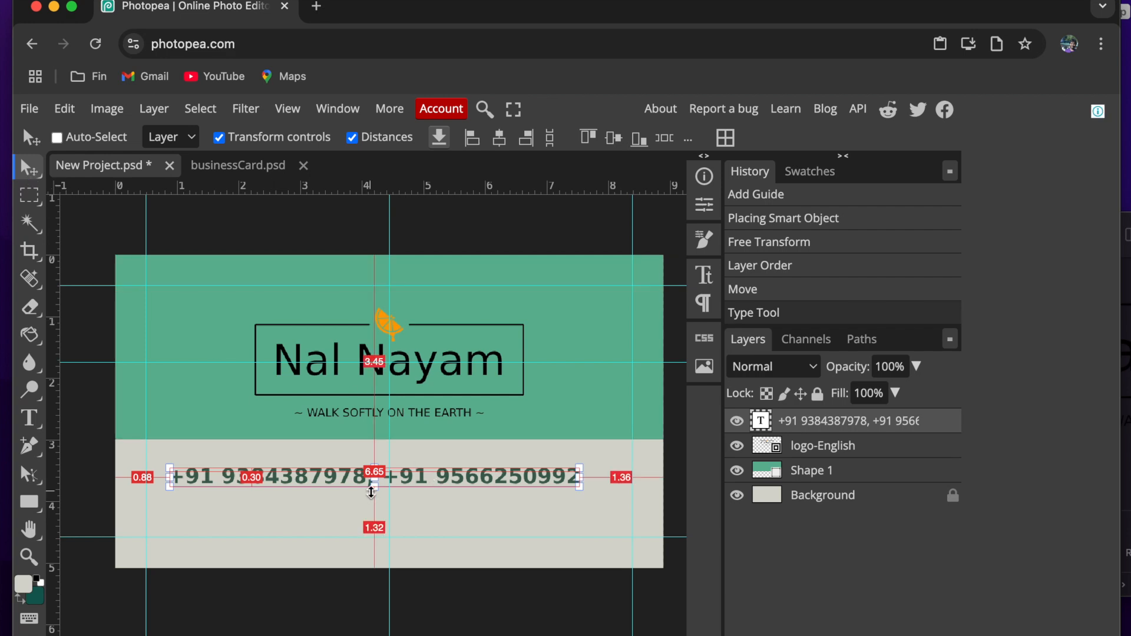
scroll(372, 496, "up", 1)
key("super")
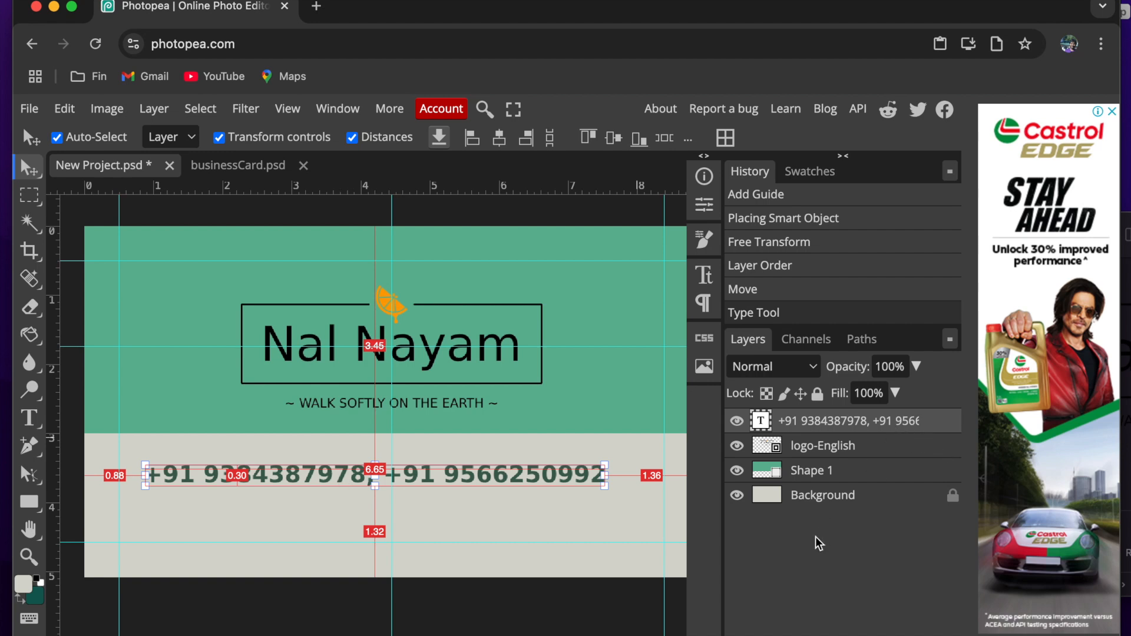
key("super+j")
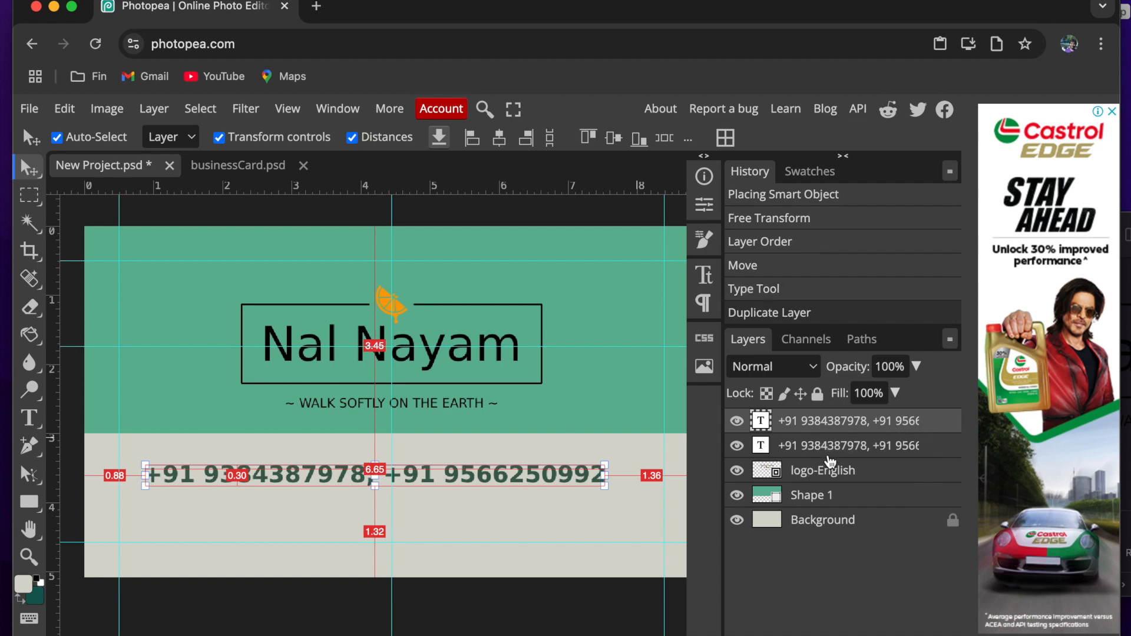
key("super+j")
key("super+j")
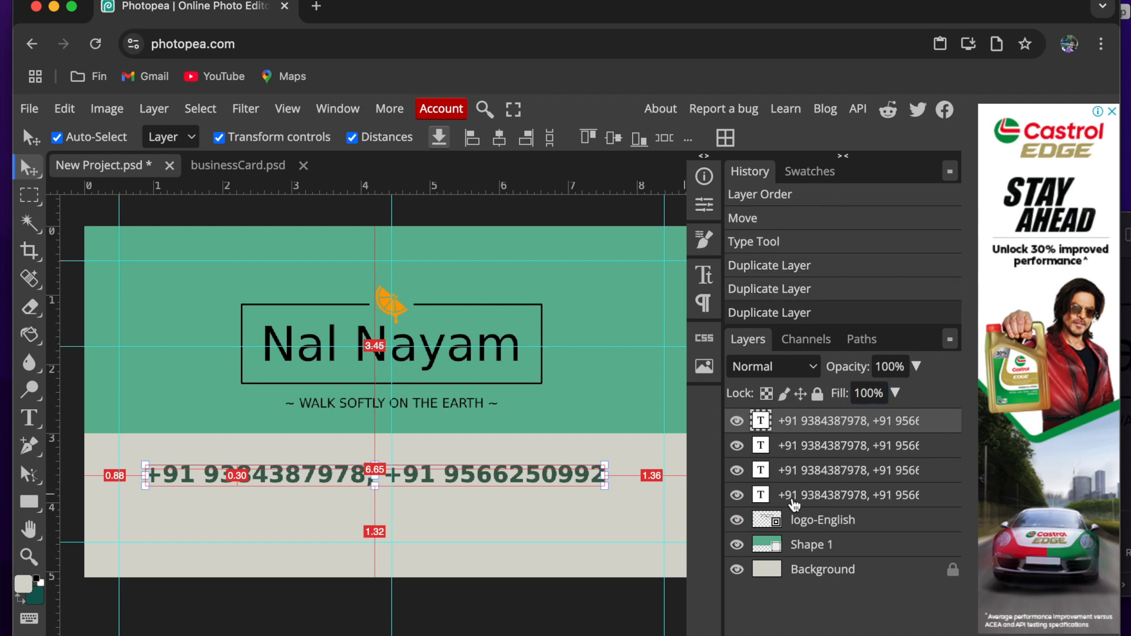
- Select the lowest phone number layer, copy its specified colour code 000000 from the Nalnayam document, and return to Photopea
left_click(792, 501)
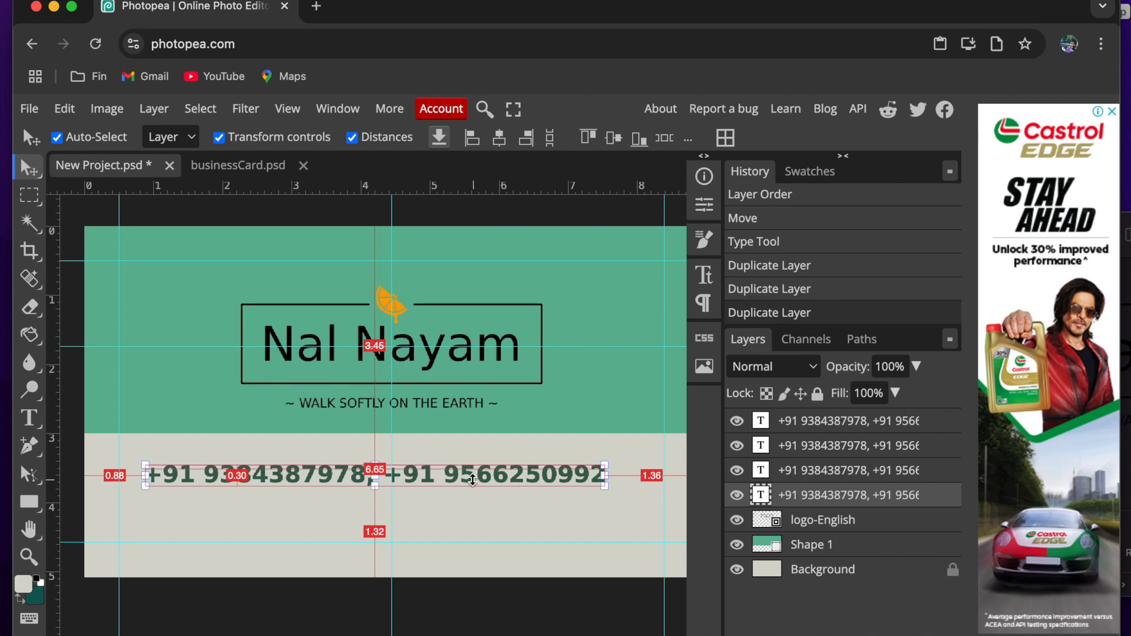
scroll(469, 482, "up", 1)
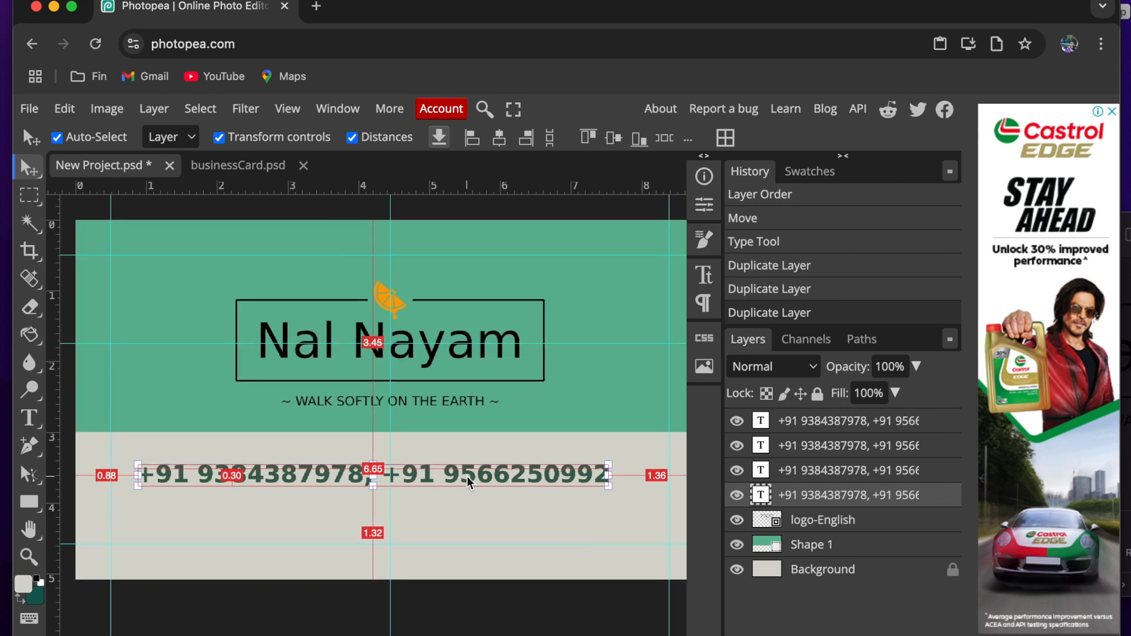
key("super+Tab")
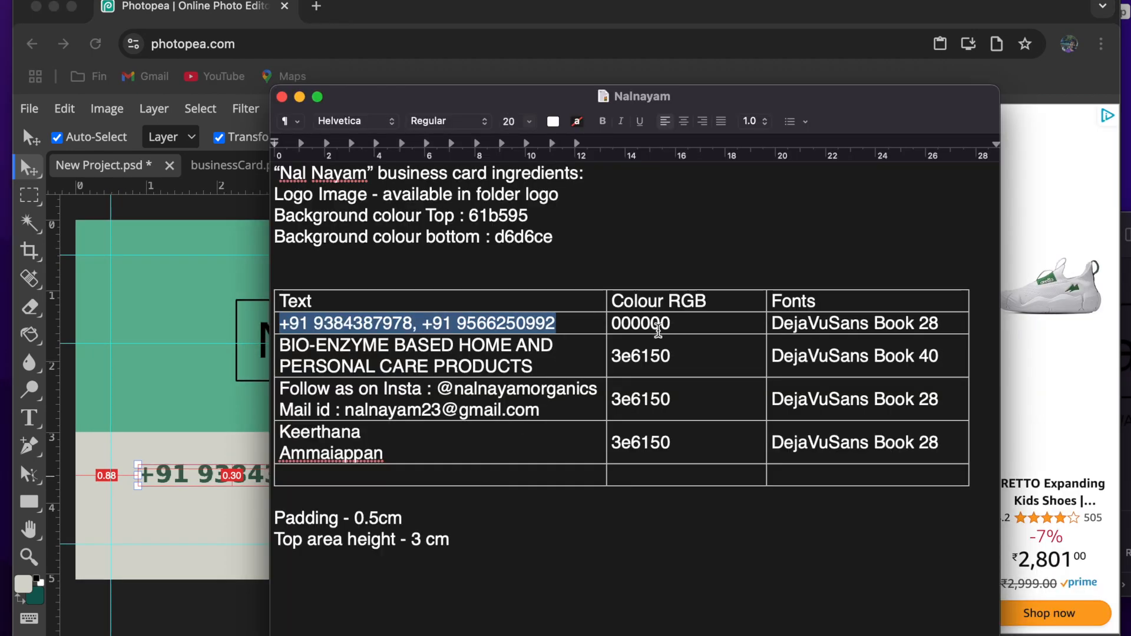
left_click(649, 326)
double_click(649, 325)
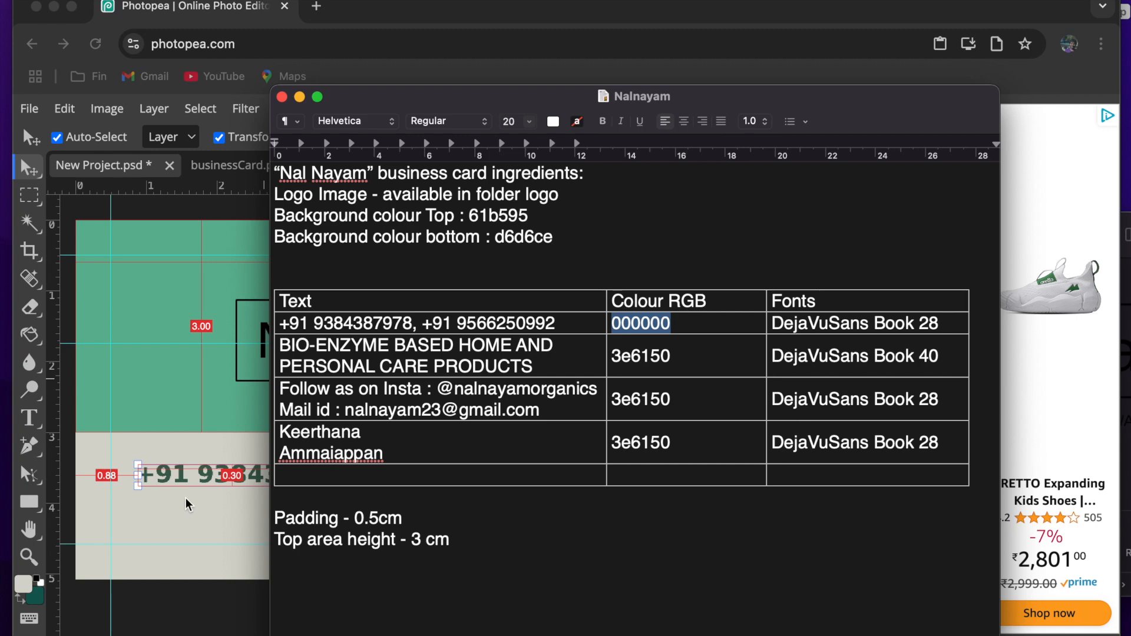
left_click(202, 506)
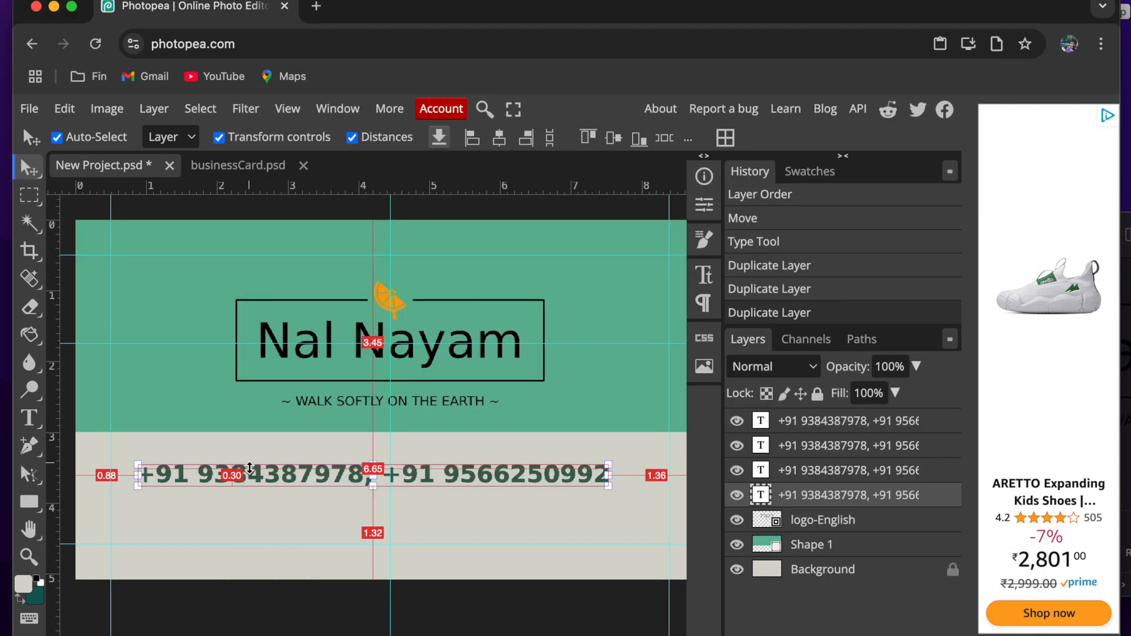
- Move one phone number text copy above the logo, about 0.67 cm below the card's upper edge, and set it to Book at 28 px
left_click_drag(327, 480, 339, 285)
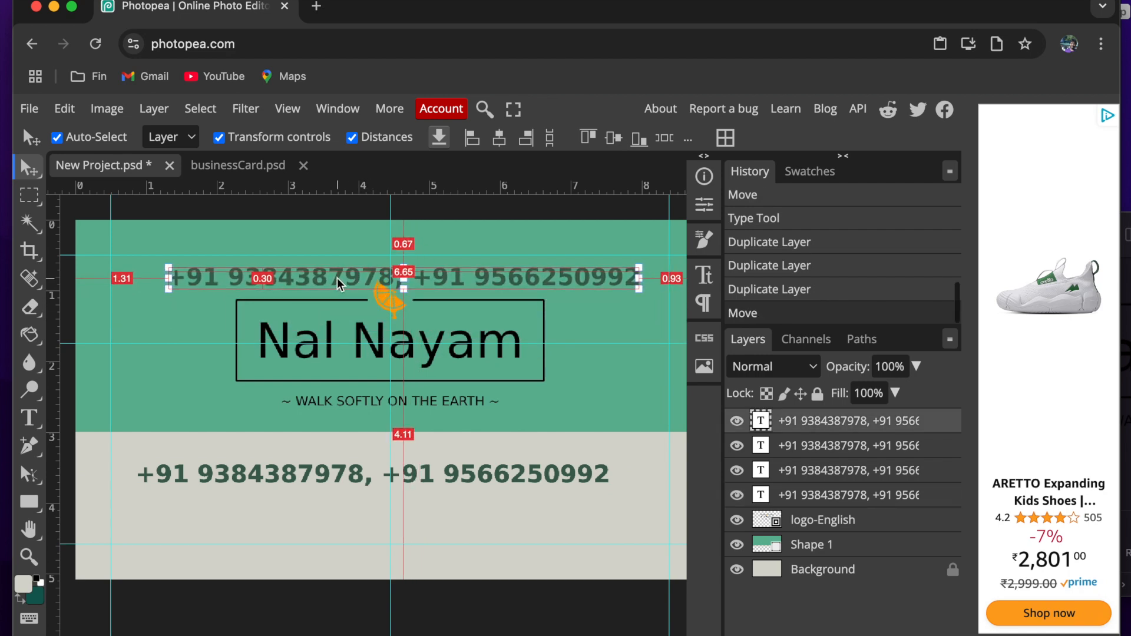
double_click(339, 284)
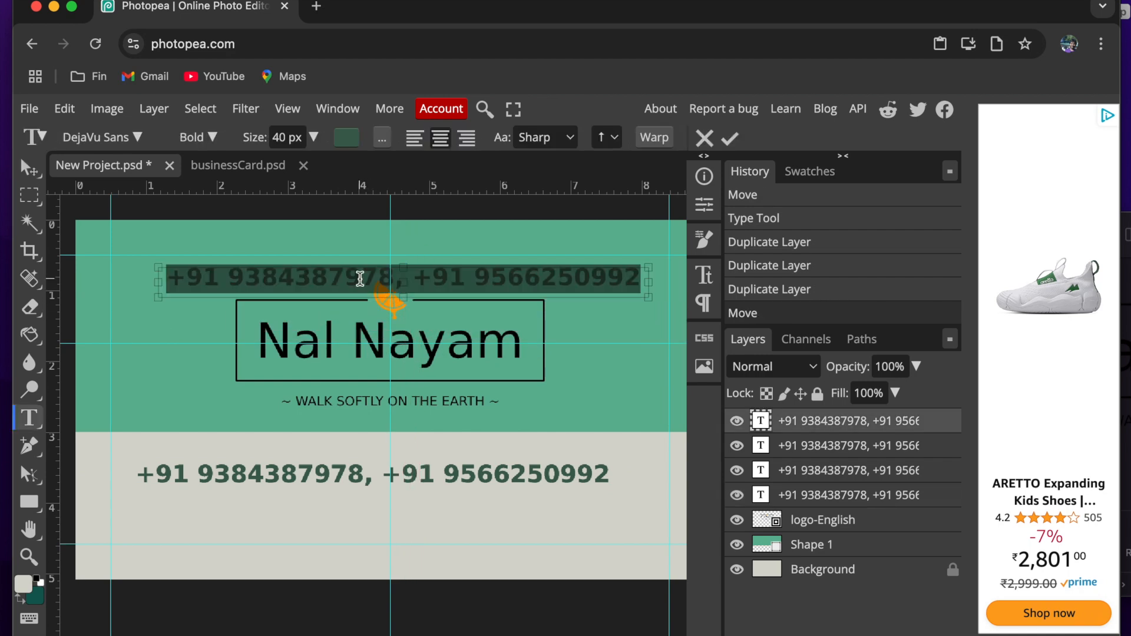
triple_click(360, 278)
left_click(208, 137)
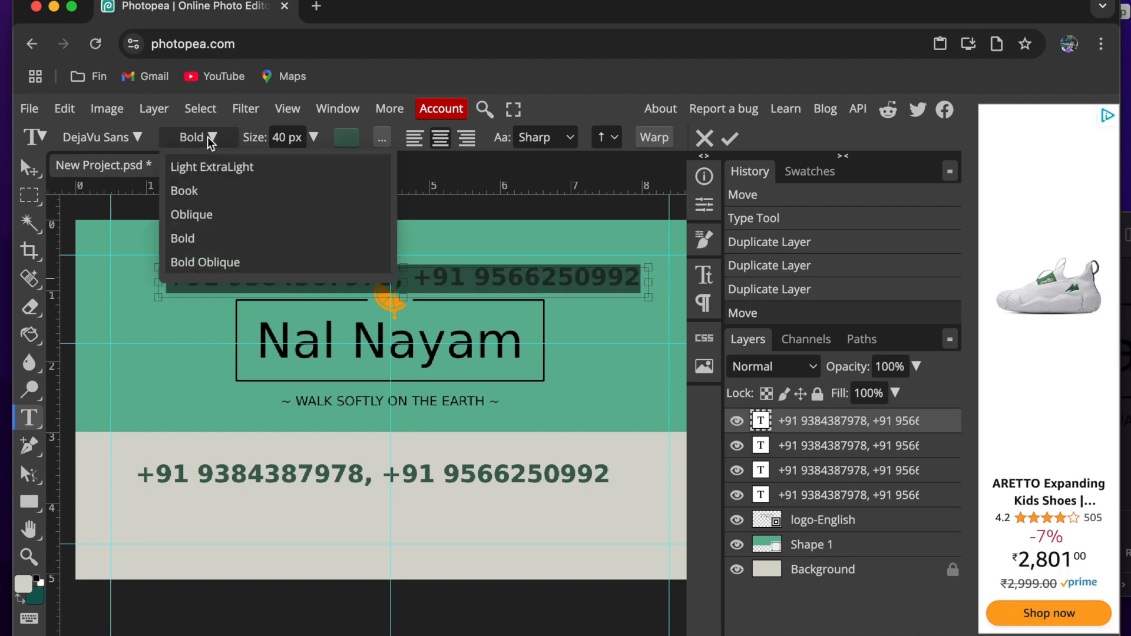
left_click(208, 193)
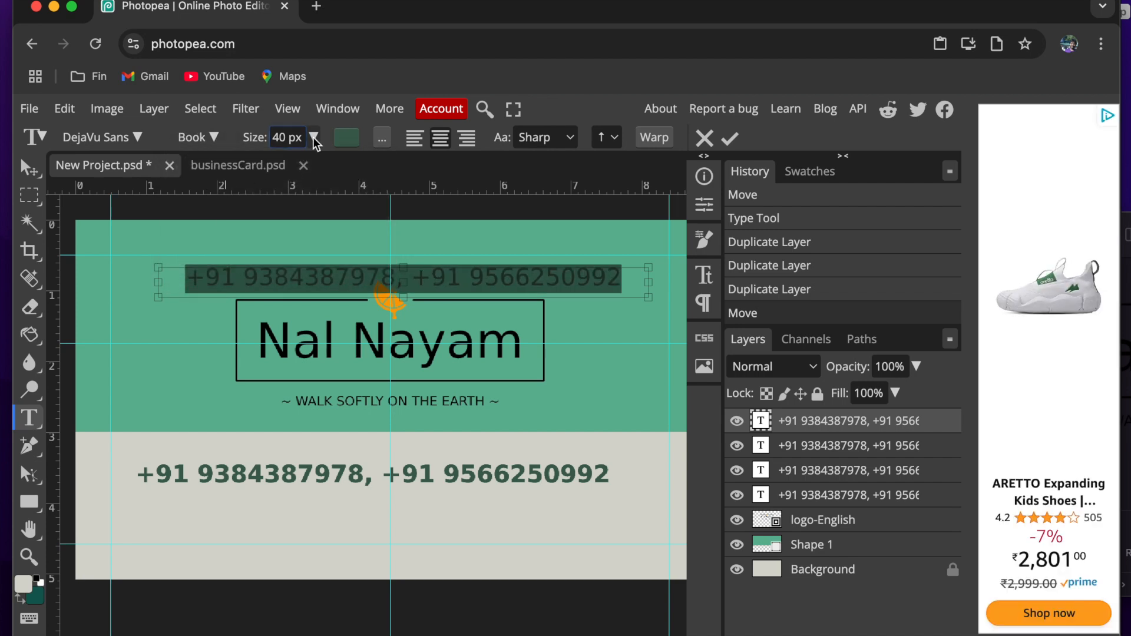
left_click(282, 136)
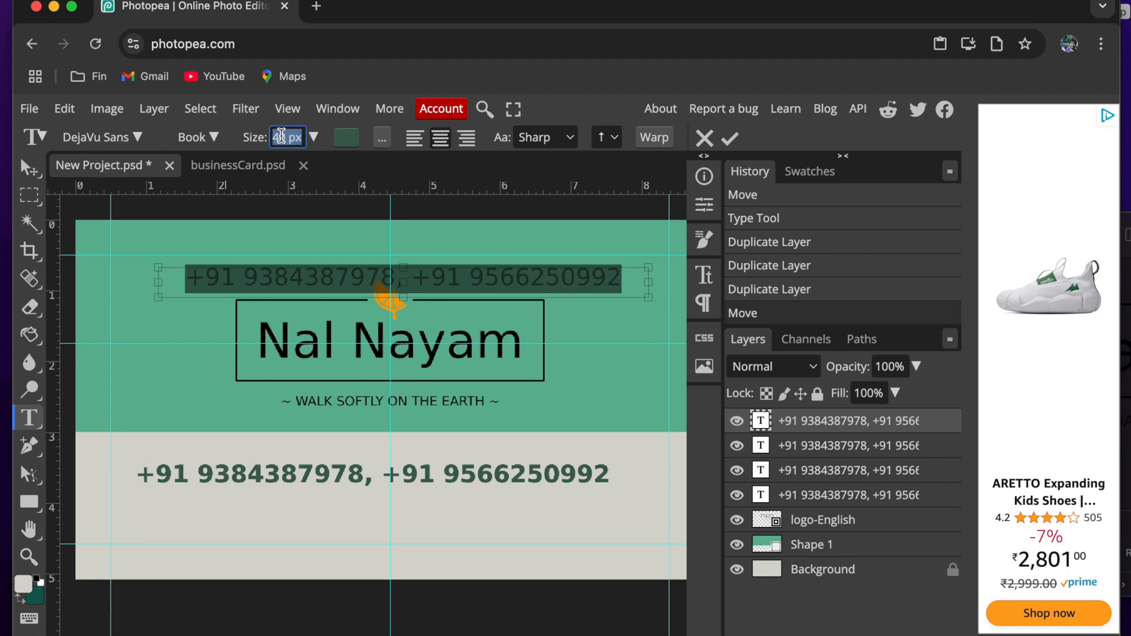
type("28")
key("Return")
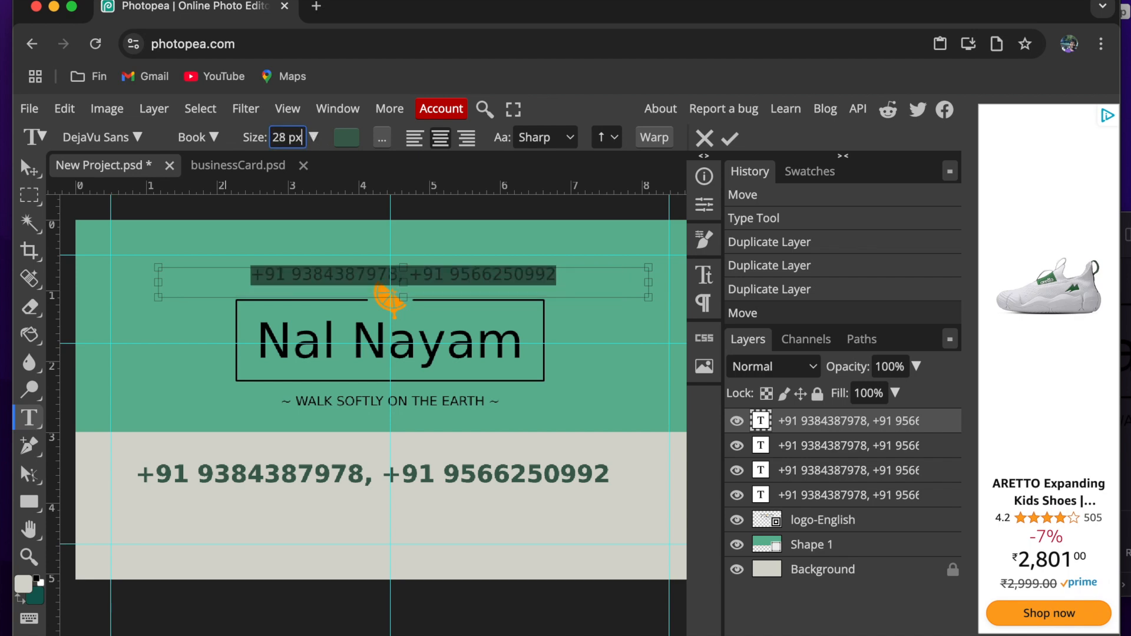
left_click(730, 139)
- Set the colour of the phone number text above the logo to 000000
key("v")
scroll(490, 274, "up", 1)
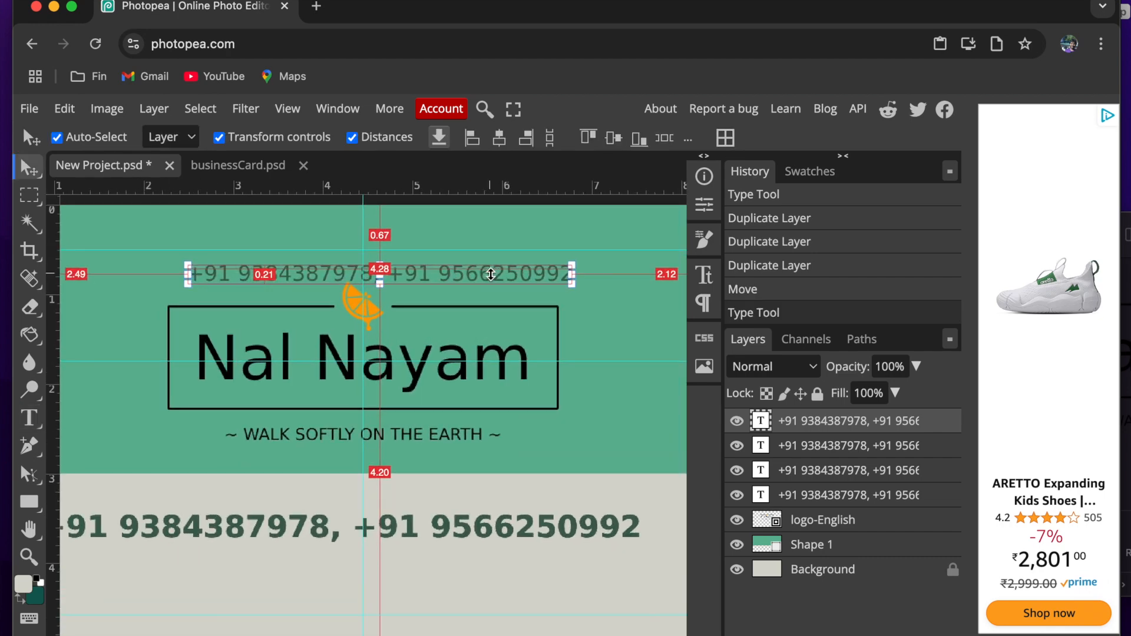
scroll(403, 279, "up", 5)
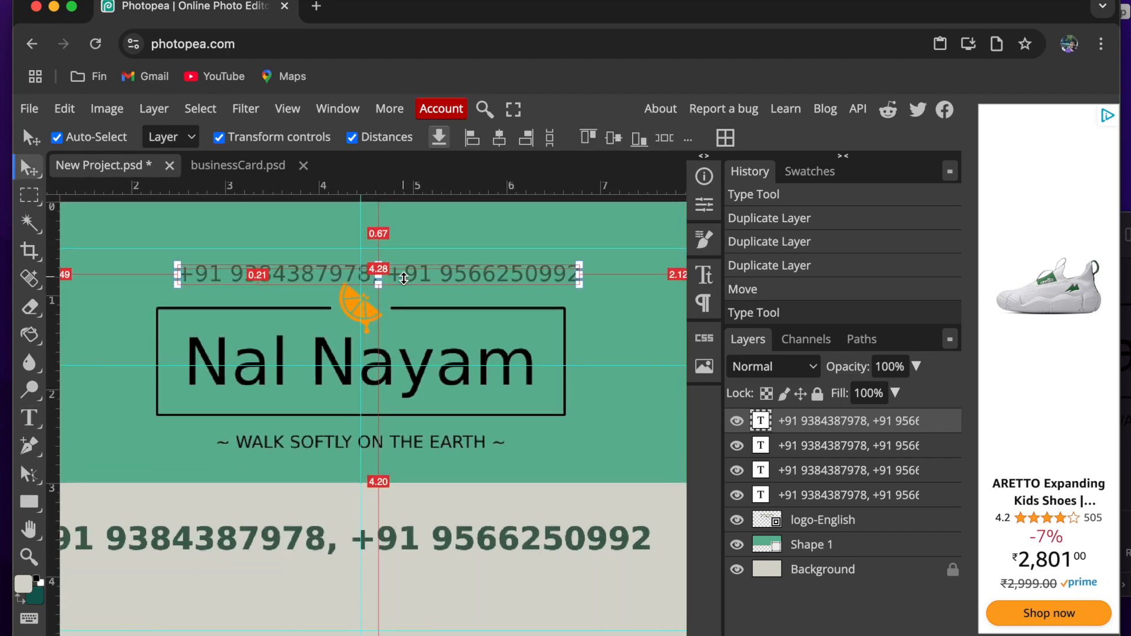
double_click(421, 279)
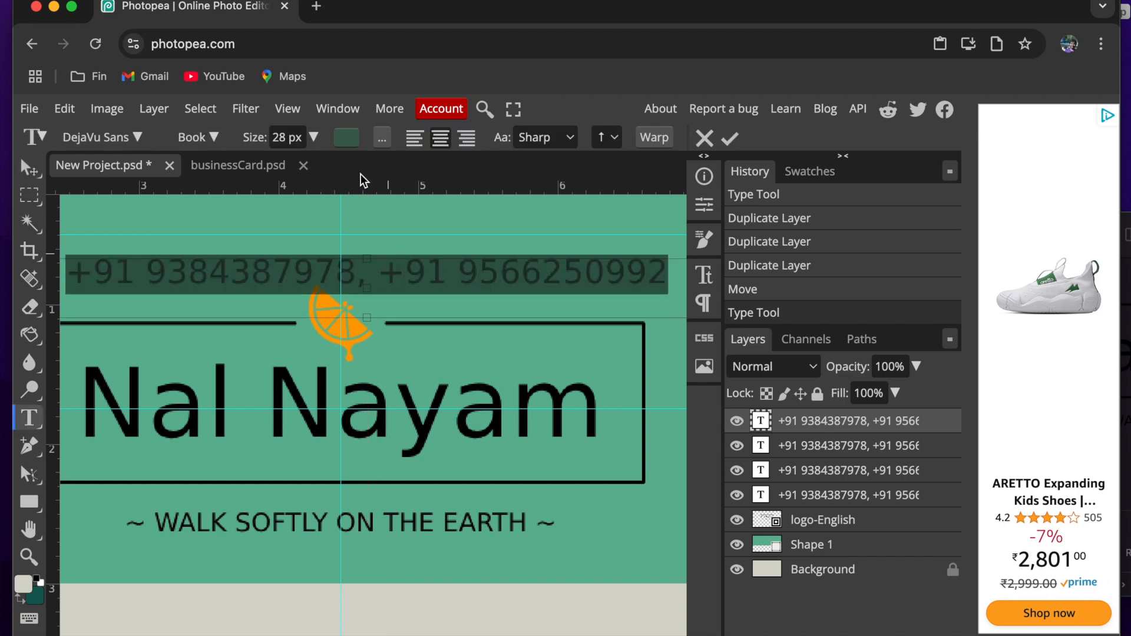
left_click(347, 144)
left_click(444, 500)
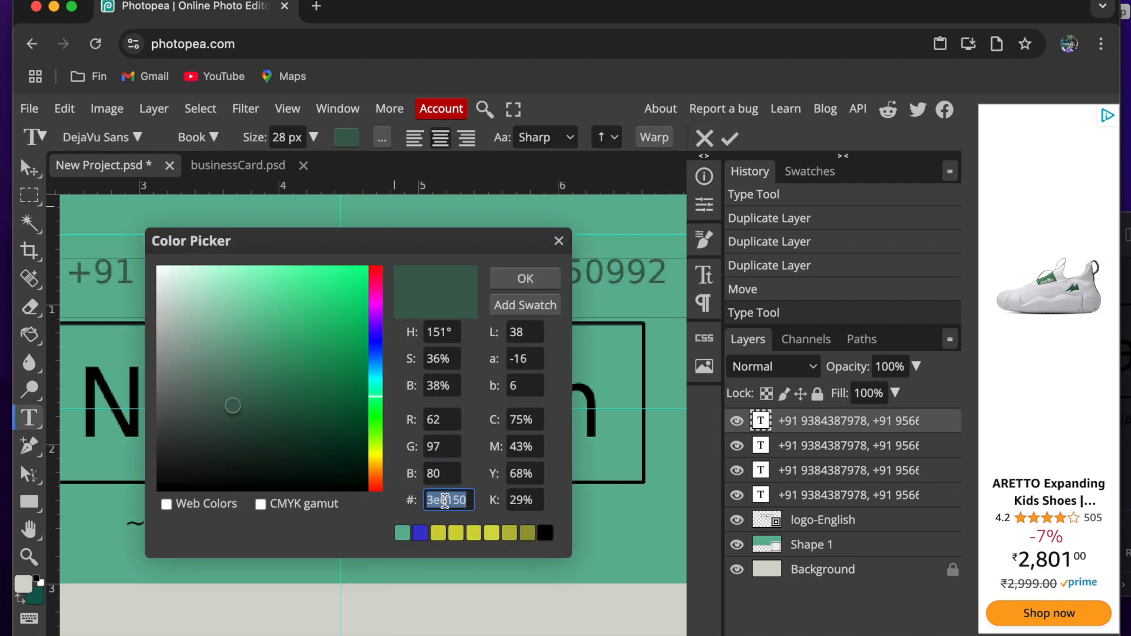
type("000000")
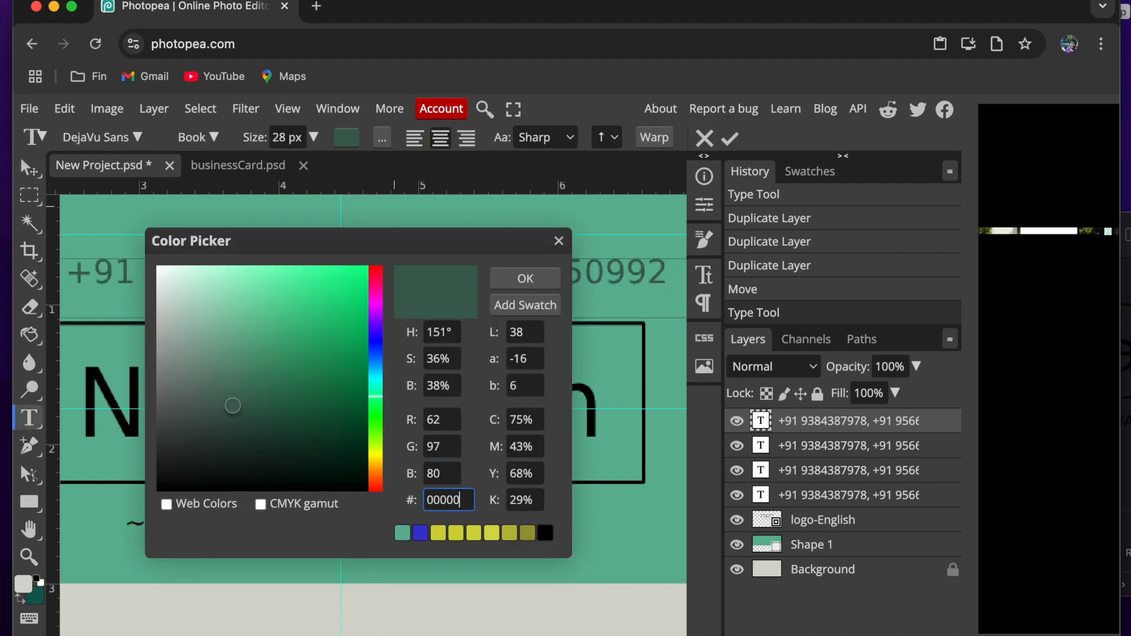
left_click(524, 278)
scroll(525, 281, "down", 3)
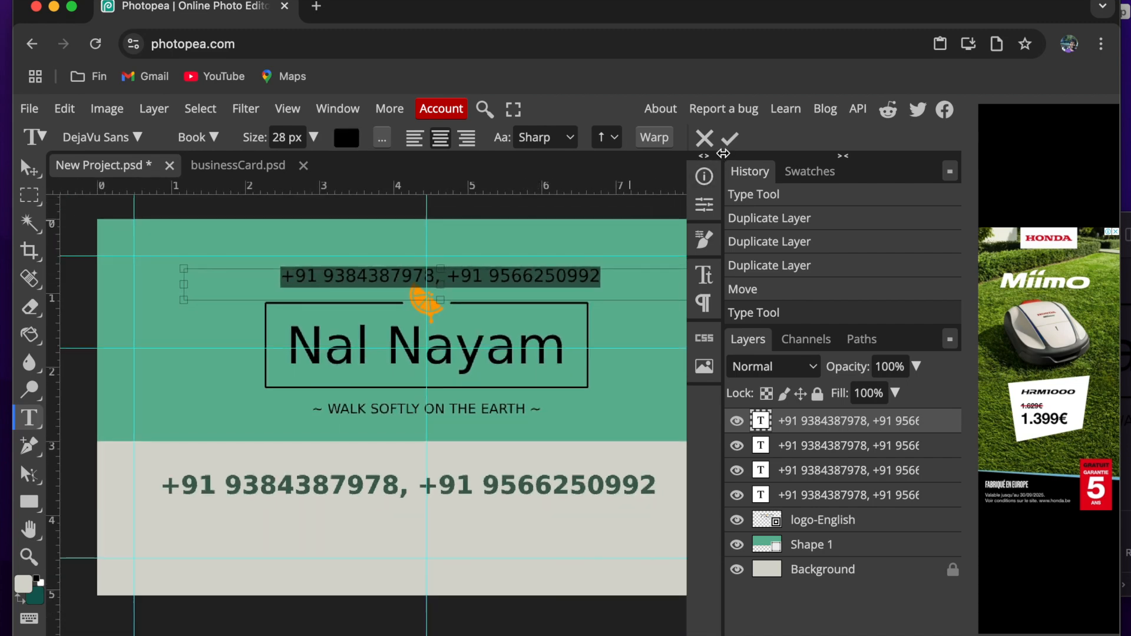
left_click(729, 140)
scroll(558, 259, "up", 4)
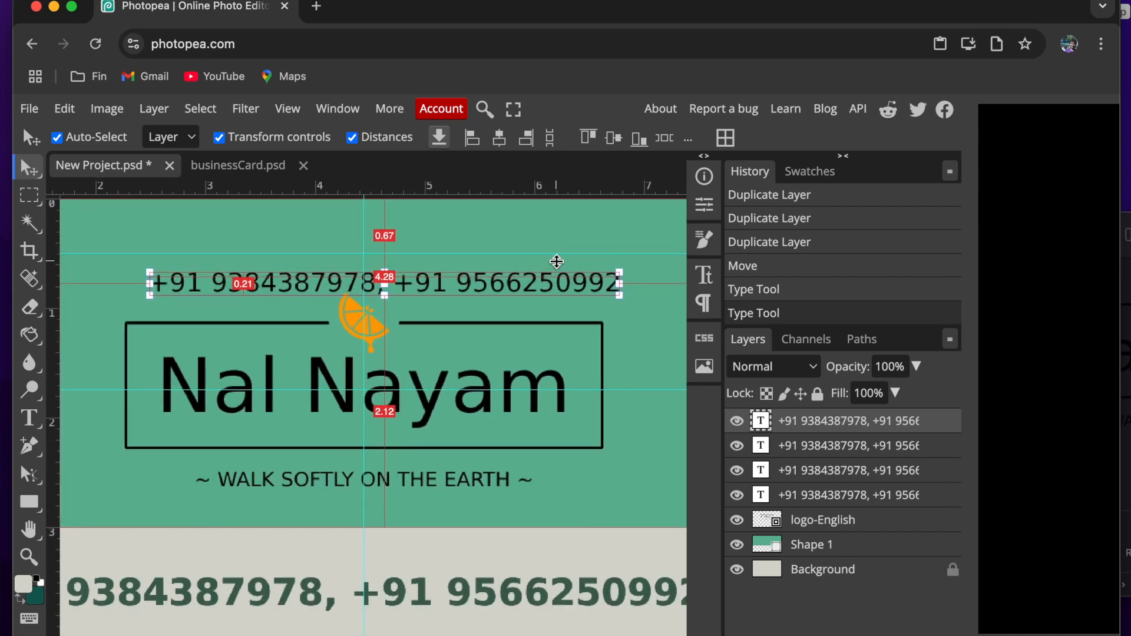
scroll(556, 261, "down", 4)
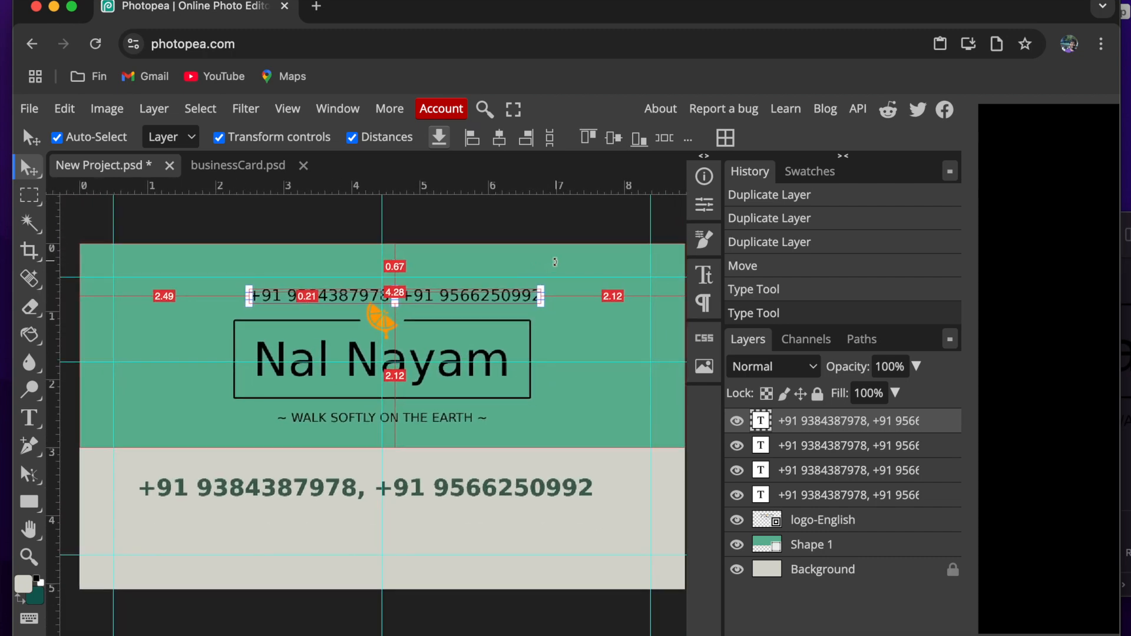
scroll(504, 298, "up", 3)
left_click_drag(483, 304, 504, 296)
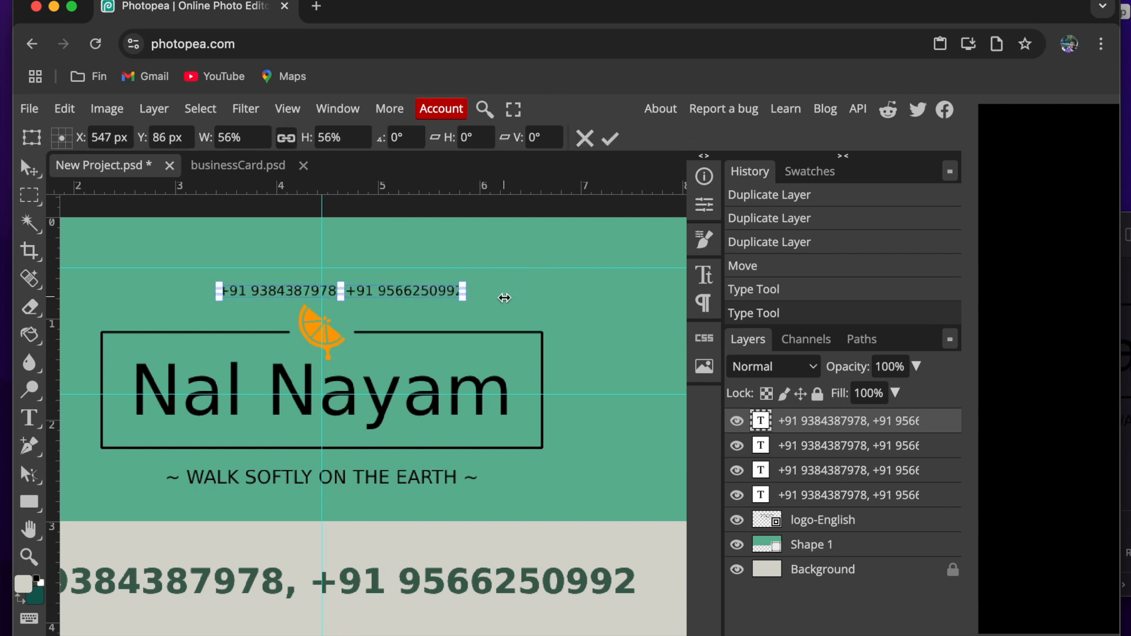
left_click(584, 138)
scroll(530, 278, "up", 1)
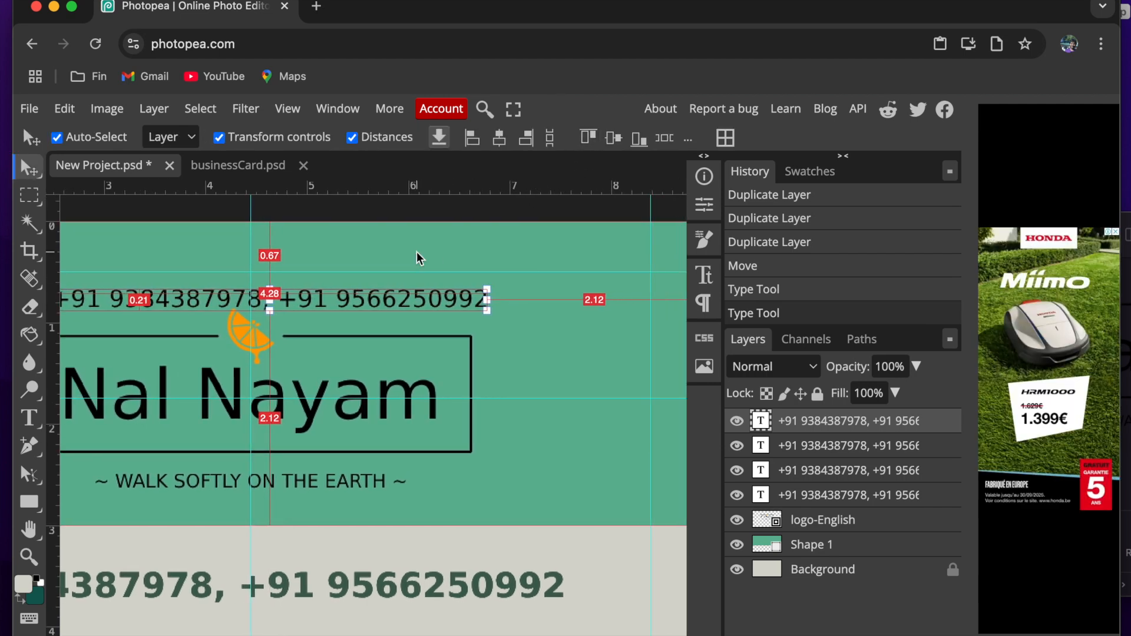
- Move the phone number text above the logo into the card's upper-right corner, 0.50 cm from the upper and right edges
scroll(415, 252, "up", 3)
scroll(406, 316, "down", 4)
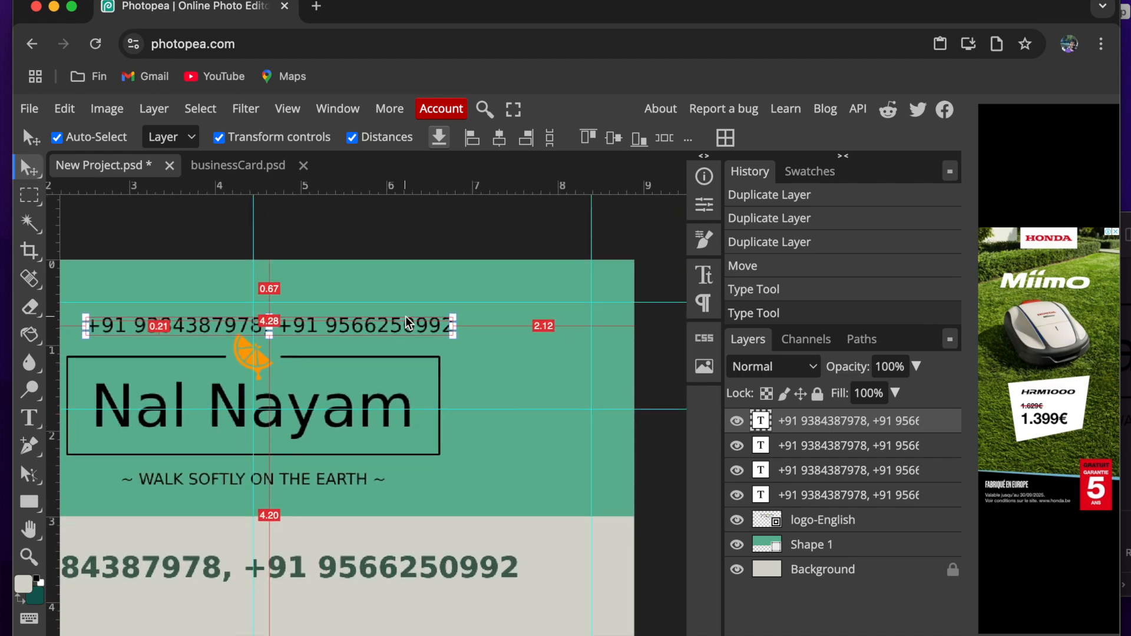
left_click(114, 142)
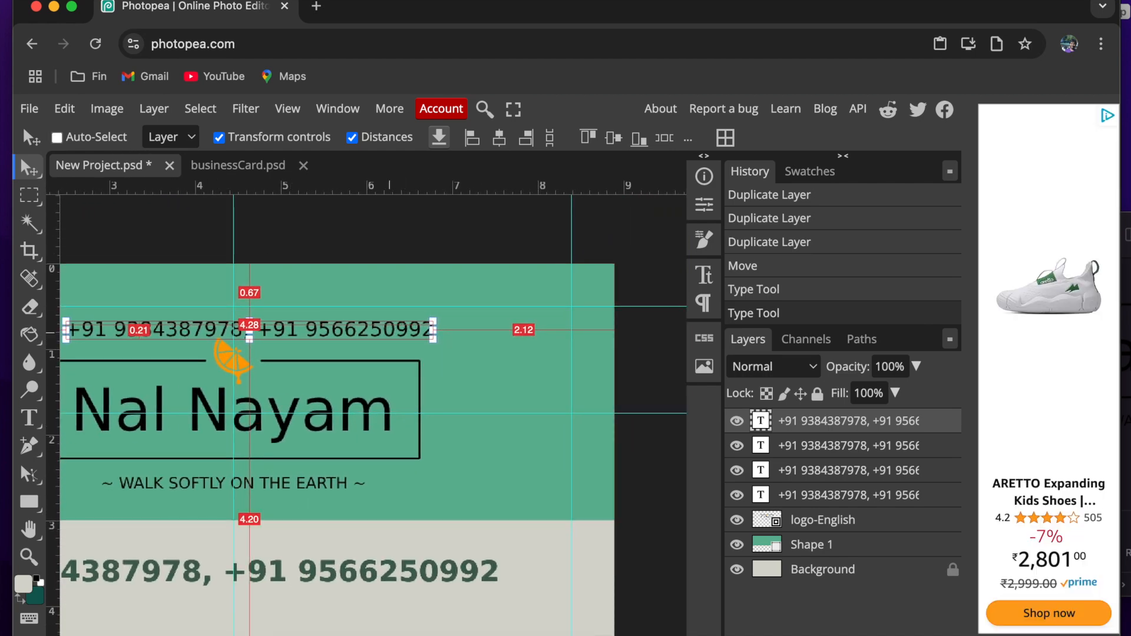
left_click_drag(476, 372, 599, 364)
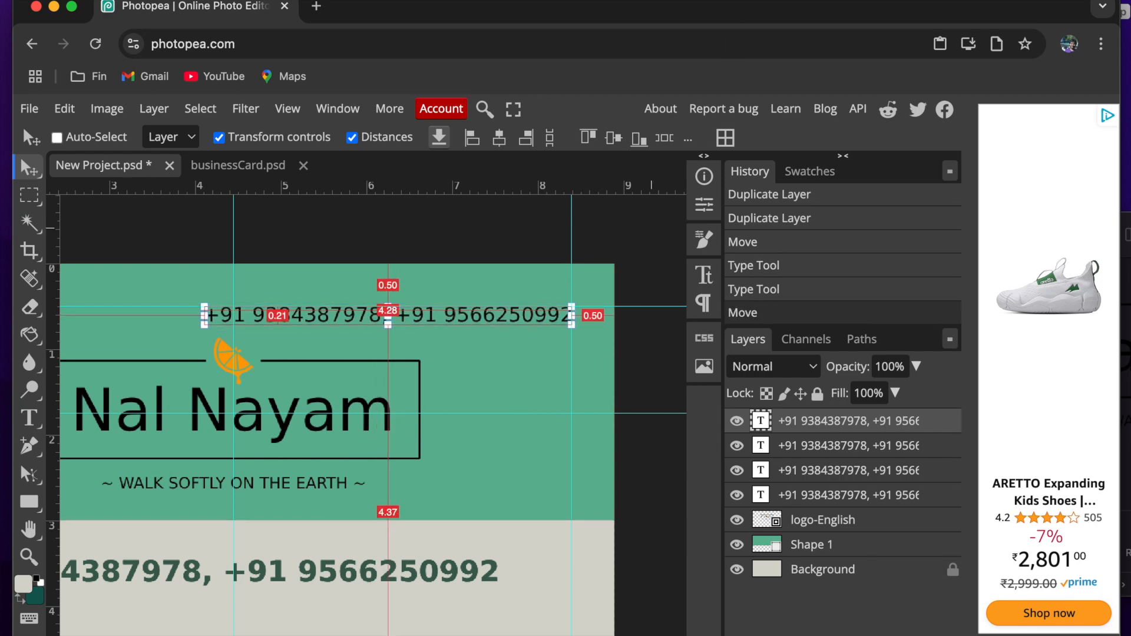
- Copy the text "BIO-ENZYME BASED HOME AND PERSONAL CARE PRODUCTS" from the Nalnayam document and return to Photopea
scroll(397, 563, "down", 1)
scroll(397, 563, "left", 1)
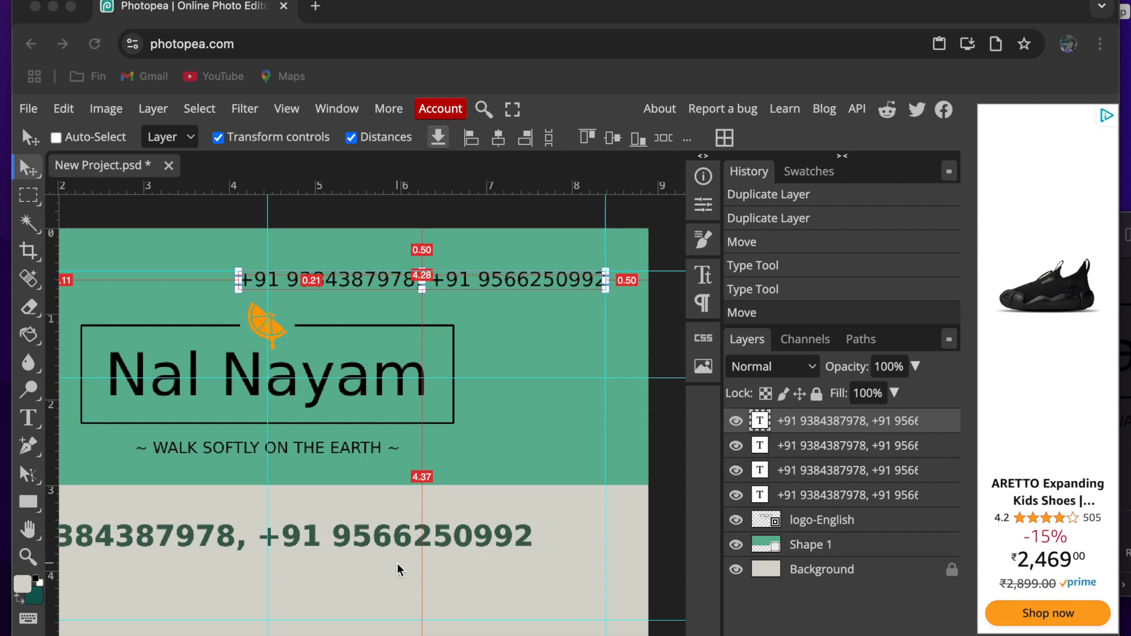
scroll(397, 563, "down", 1)
scroll(397, 563, "left", 1)
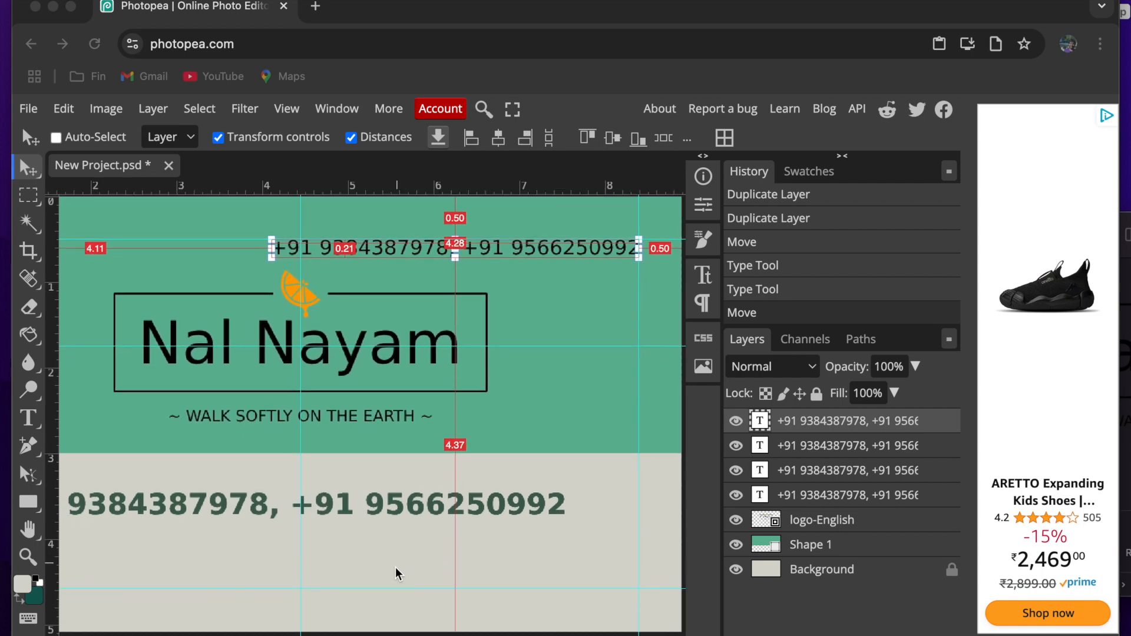
left_click(503, 3)
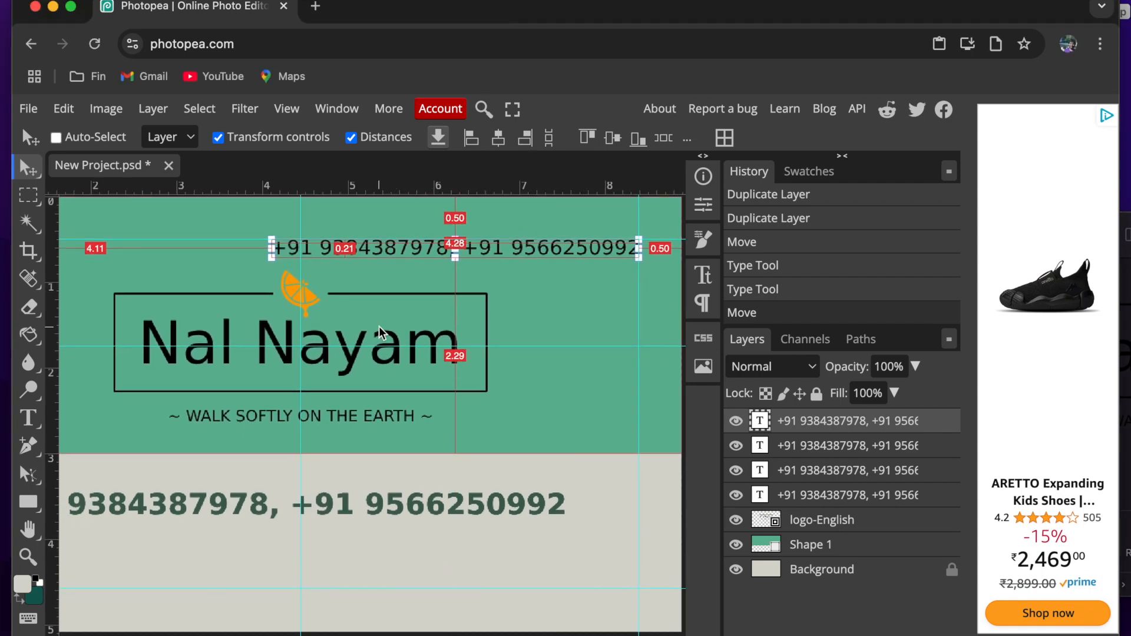
scroll(379, 326, "down", 3)
scroll(379, 327, "left", 1)
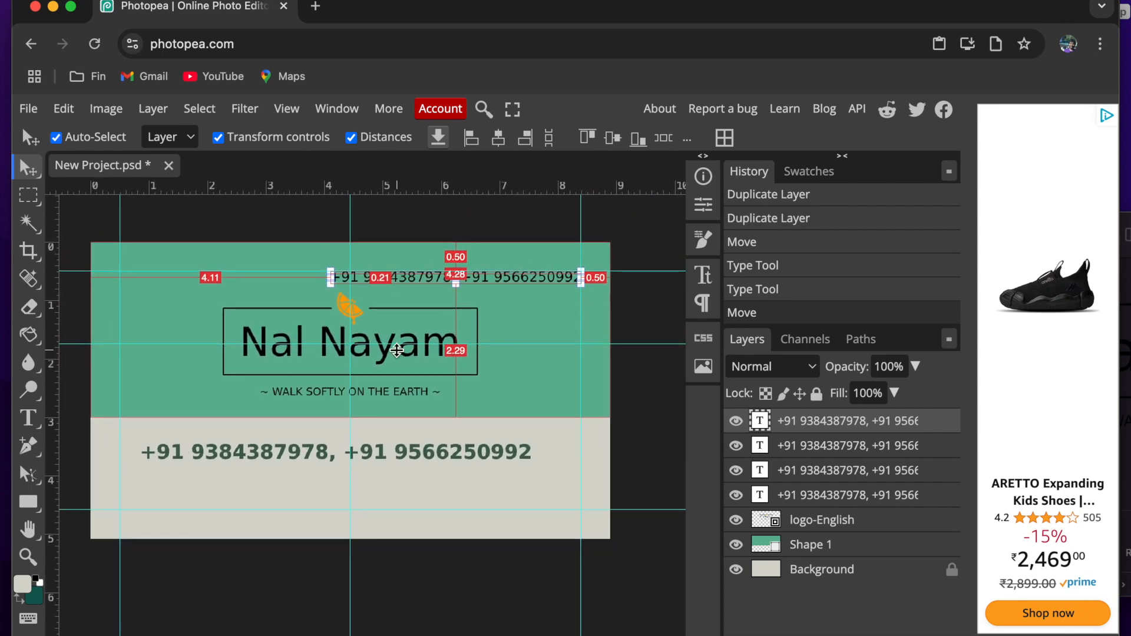
key("super+Tab")
left_click(608, 348)
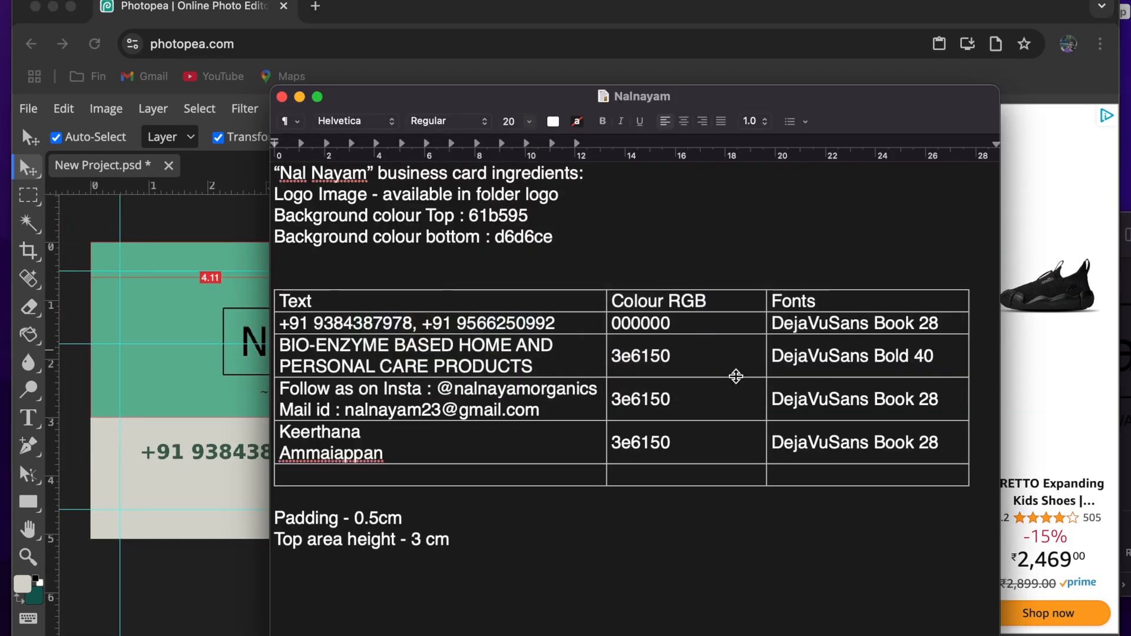
double_click(895, 356)
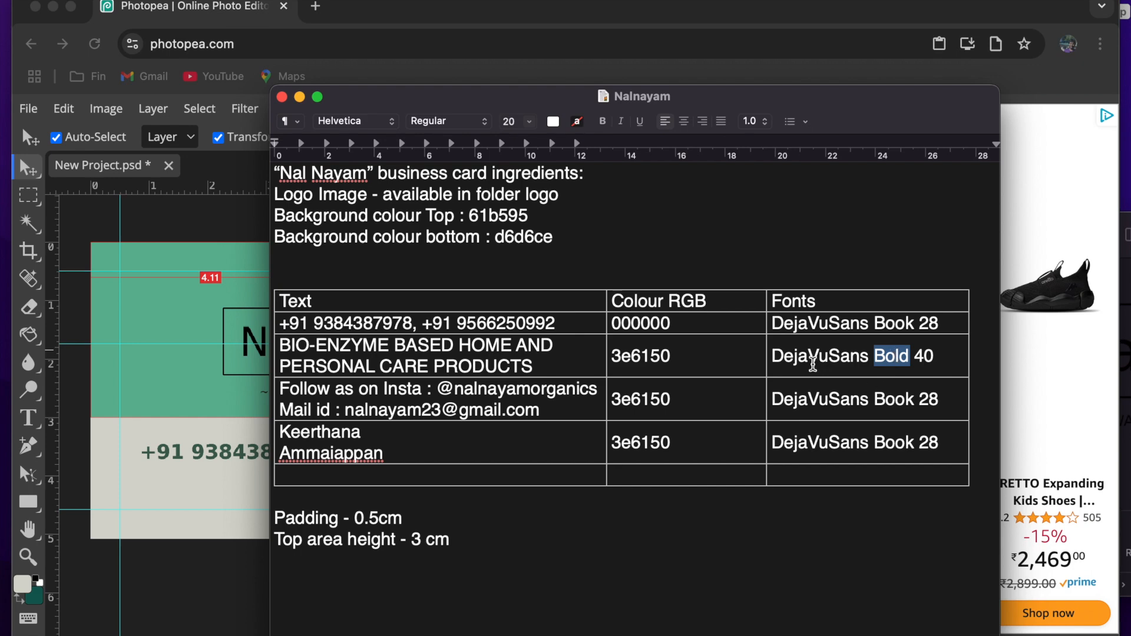
left_click(811, 360)
left_click_drag(540, 369, 278, 347)
left_click(205, 507)
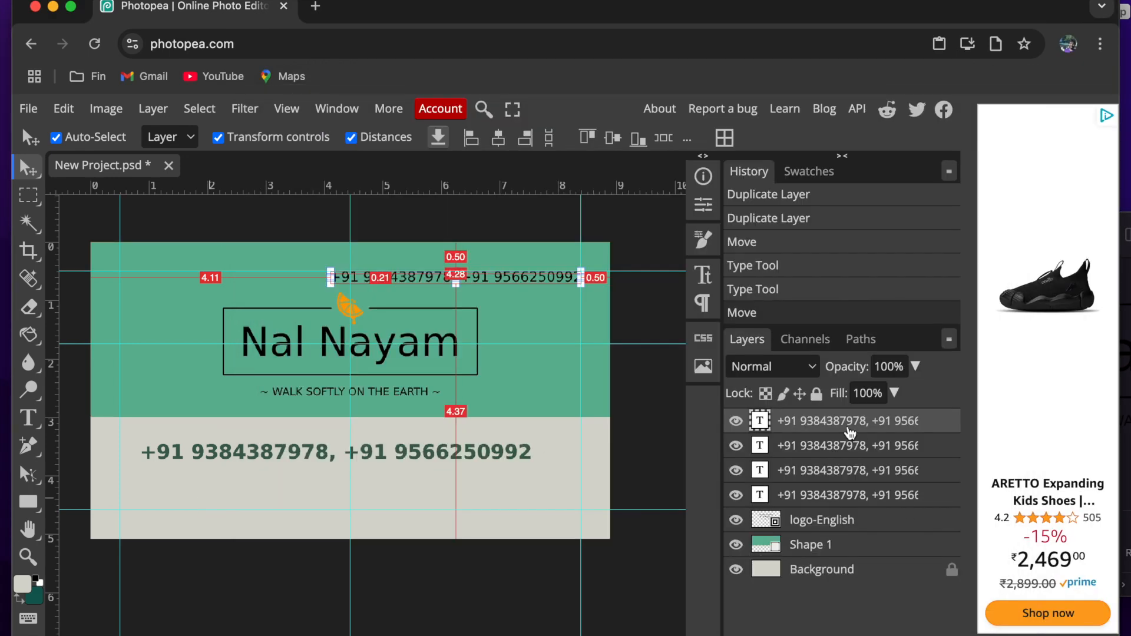
- Replace the text of the second phone number layer with "BIO-ENZYME BASED HOME AND PERSONAL CARE PRODUCTS", keeping the Bold style
left_click(844, 446)
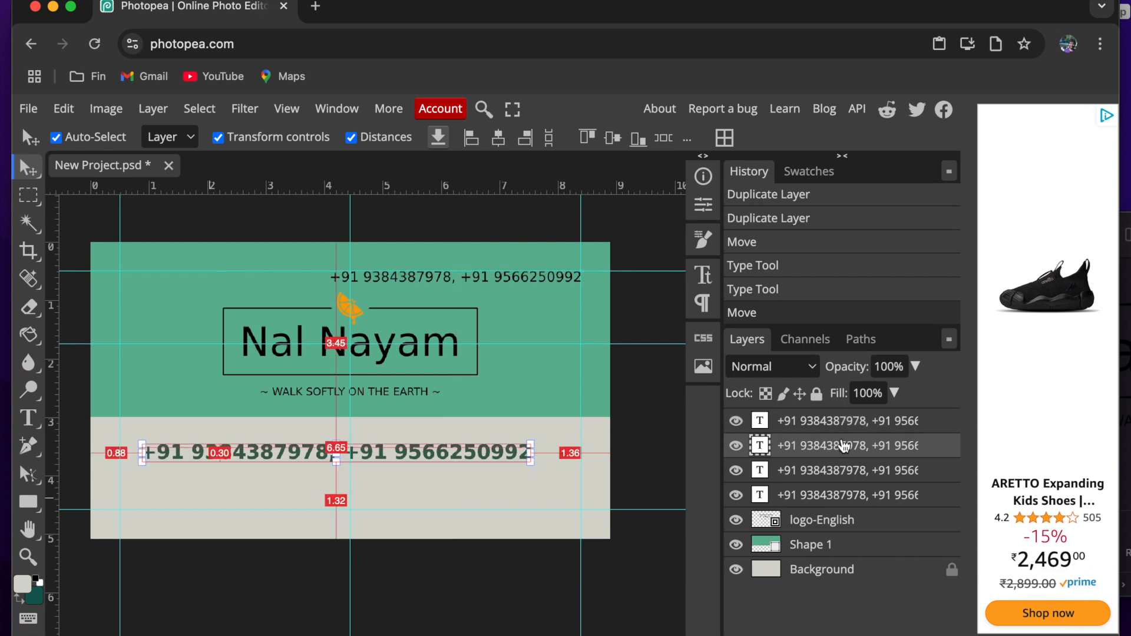
scroll(365, 463, "up", 3)
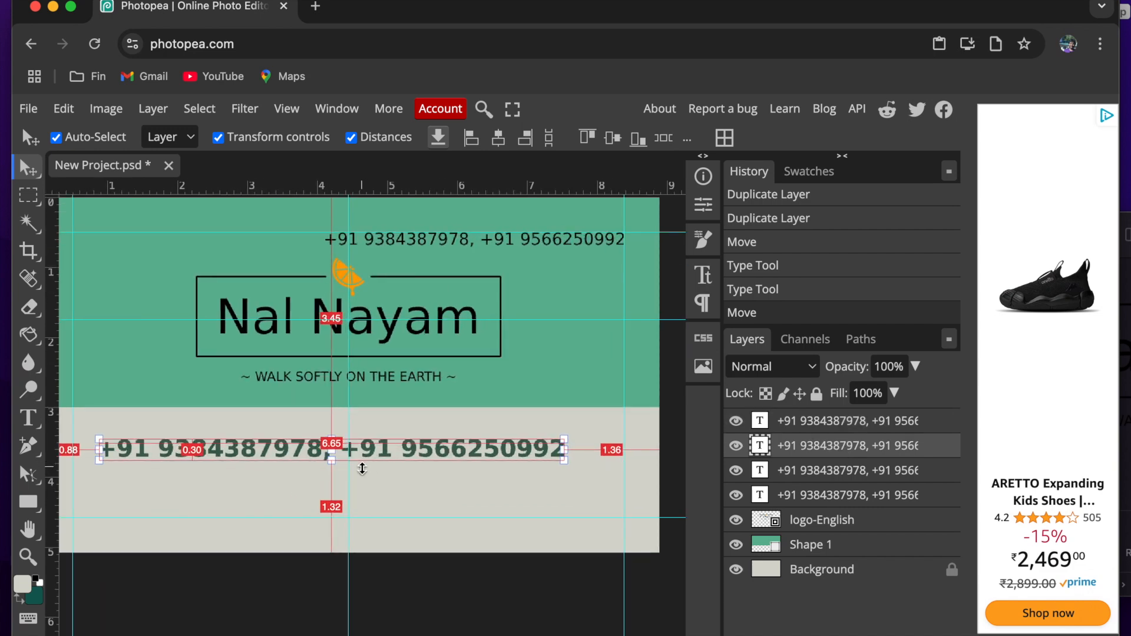
double_click(290, 447)
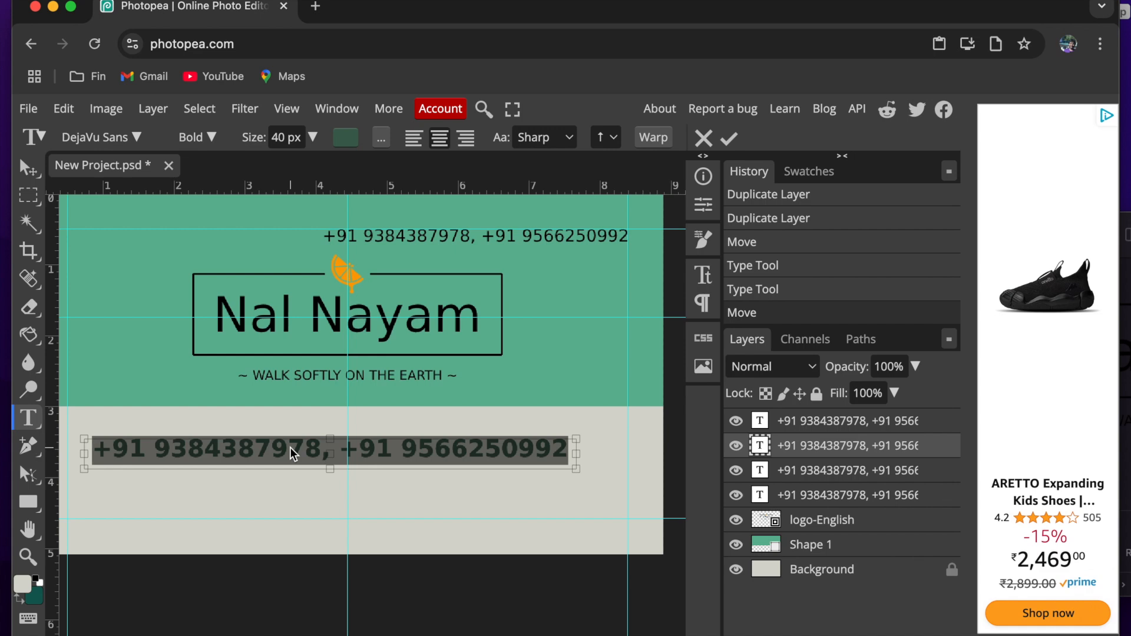
key("ctrl+v")
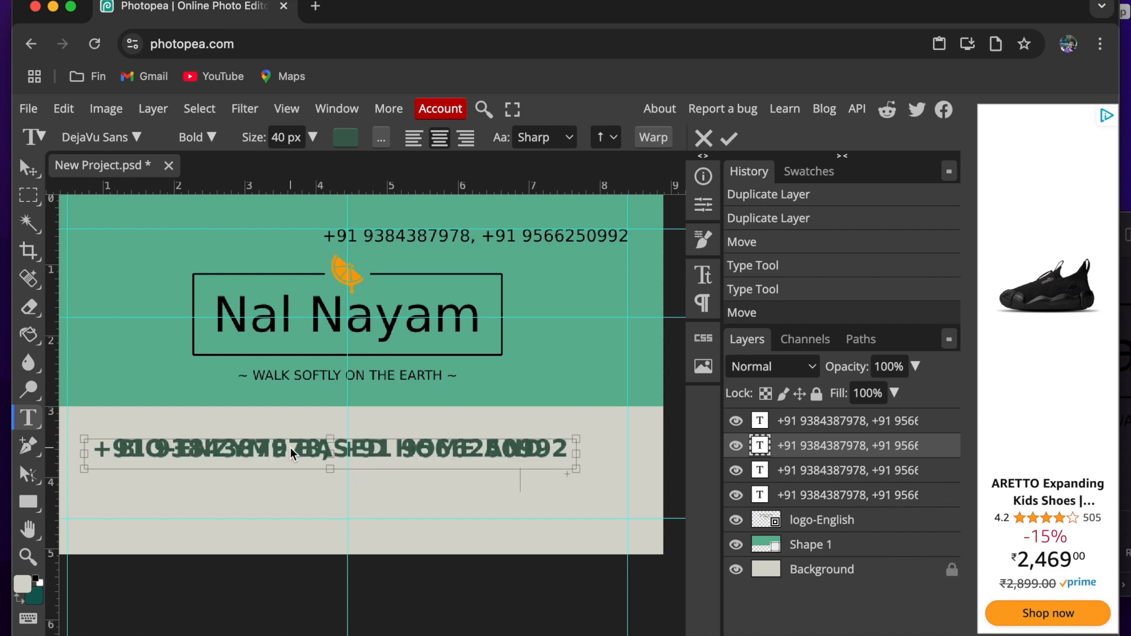
left_click(205, 134)
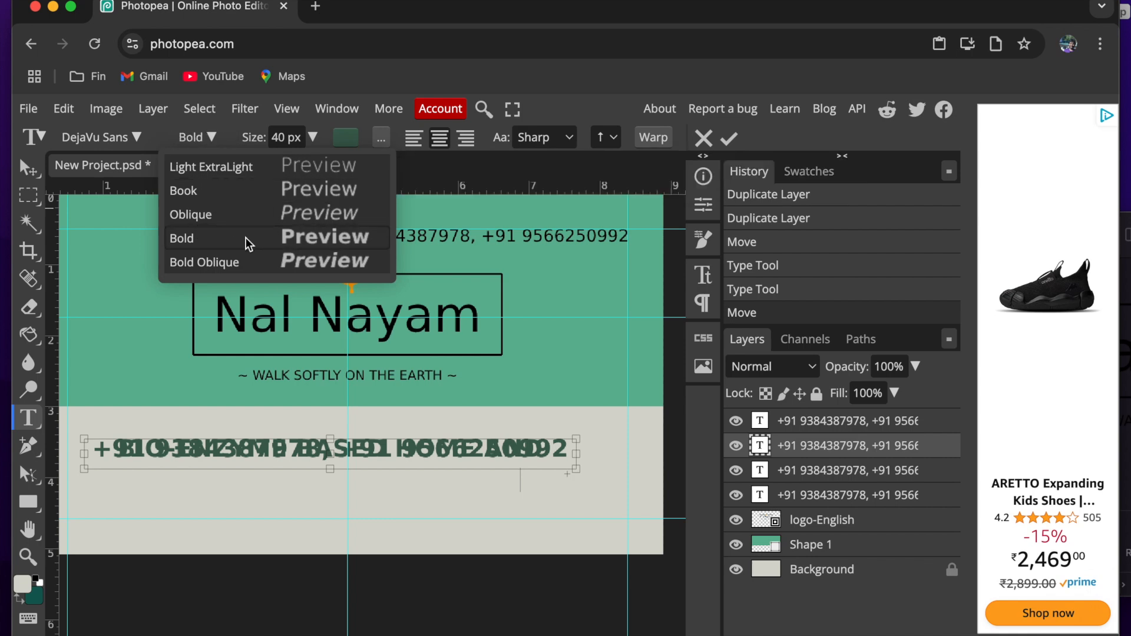
left_click(214, 140)
- Copy the colour code 3e6150 from the Nalnayam document and apply it to the BIO-ENZYME text in Photopea
key("super+Tab")
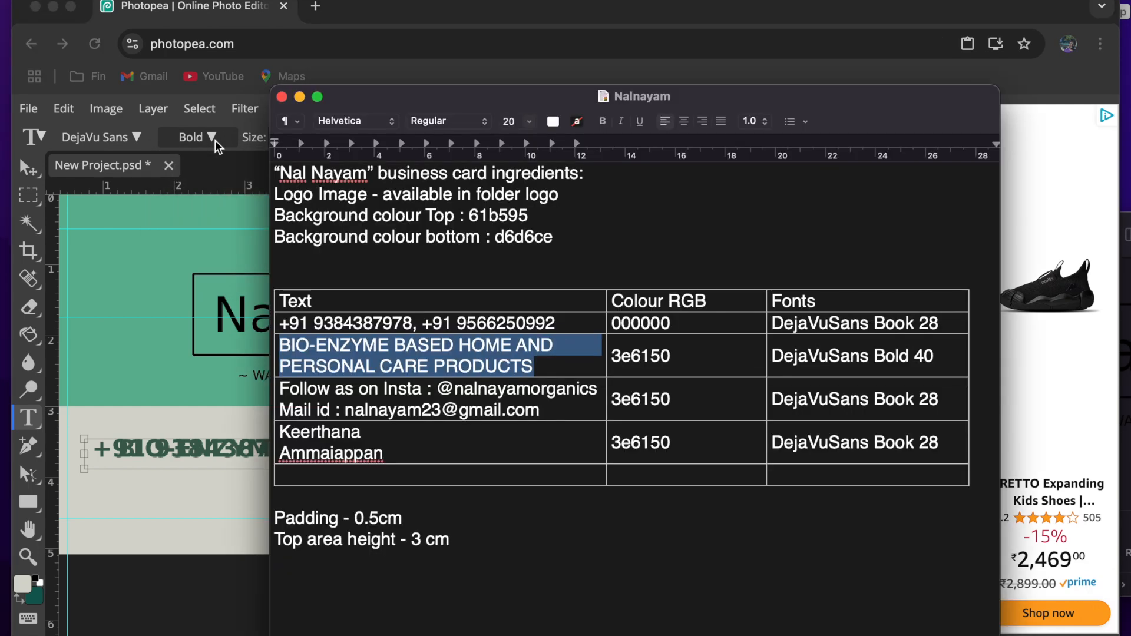
key("super+Tab")
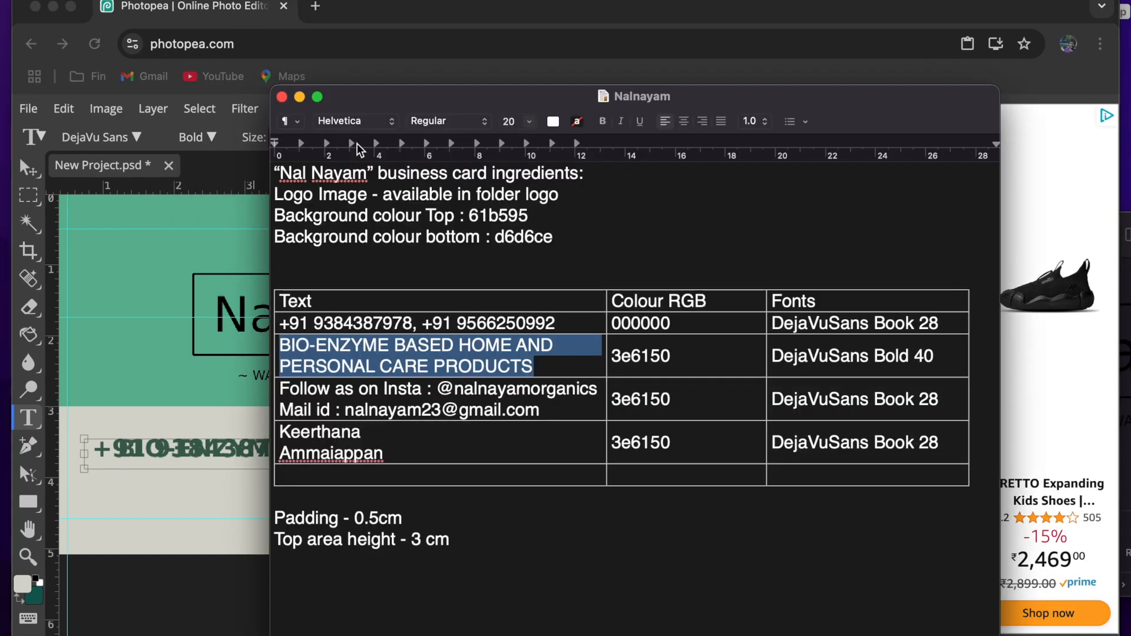
key("super+Tab")
double_click(640, 355)
key("ctrl+c")
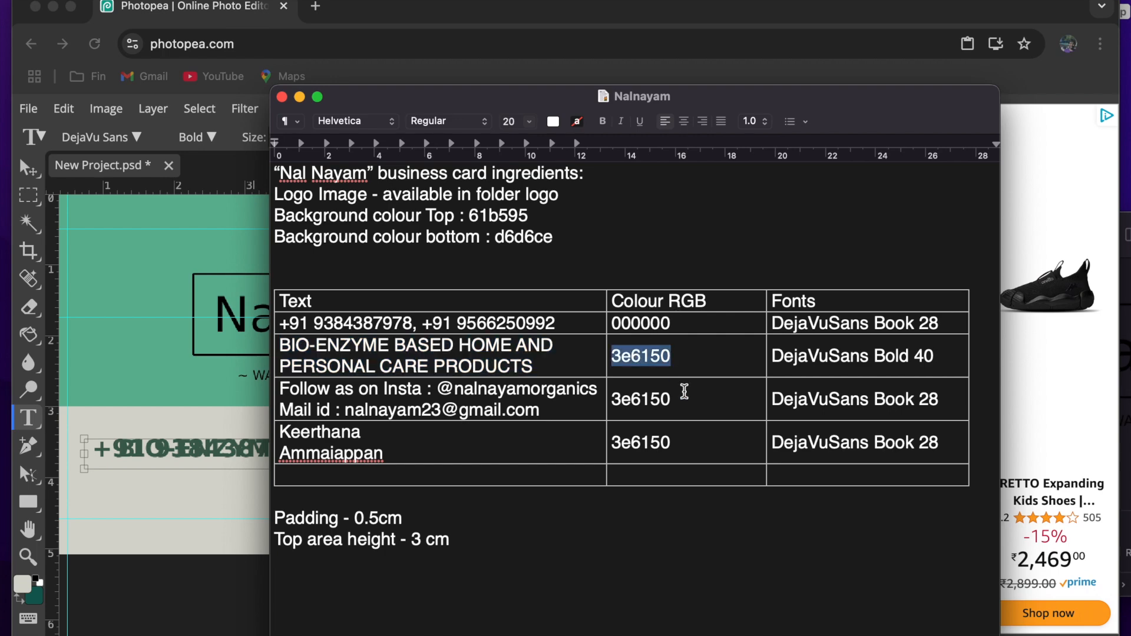
key("super+Tab")
left_click(345, 137)
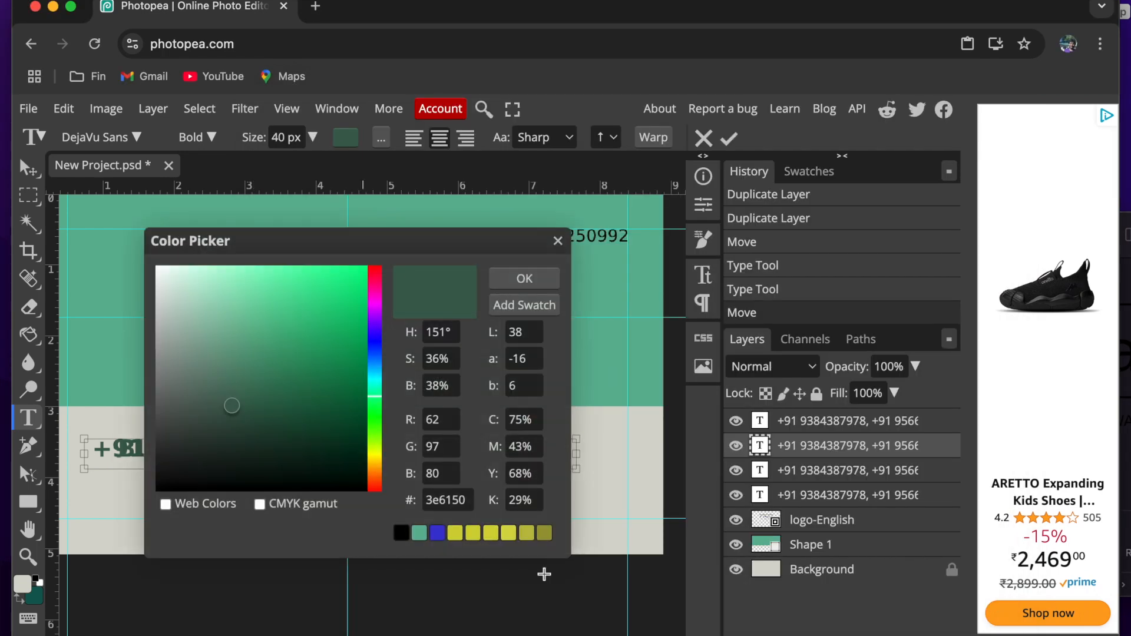
left_click(450, 499)
key("ctrl+v")
left_click(545, 282)
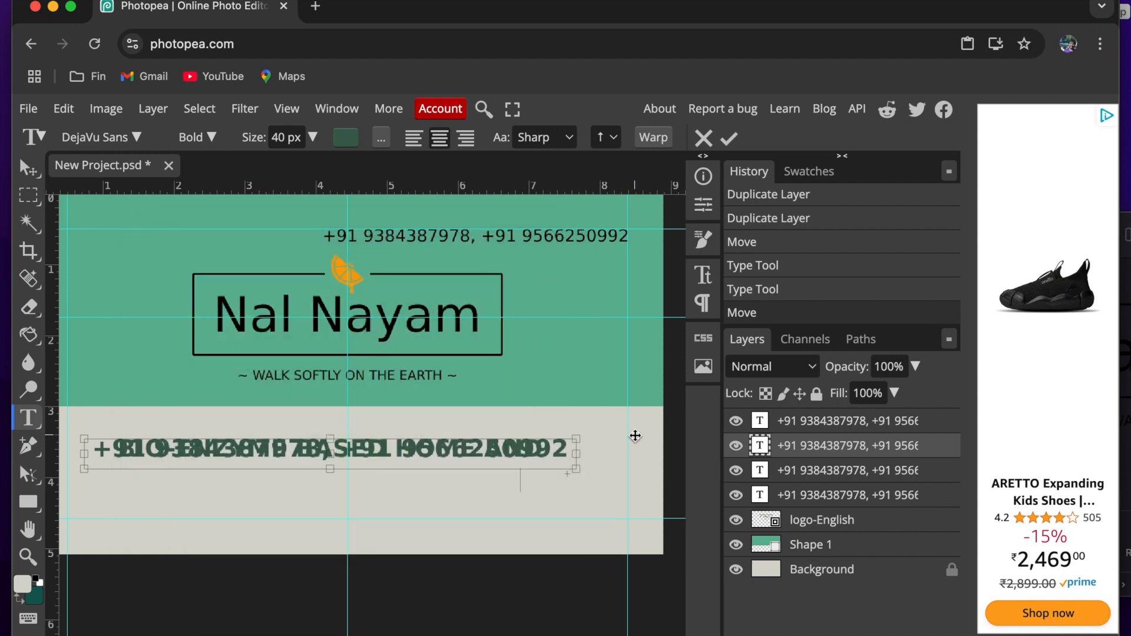
- Extend the BIO-ENZYME text box downward to fit both lines and hide the two unused phone number layers beneath it
left_click_drag(330, 469, 330, 510)
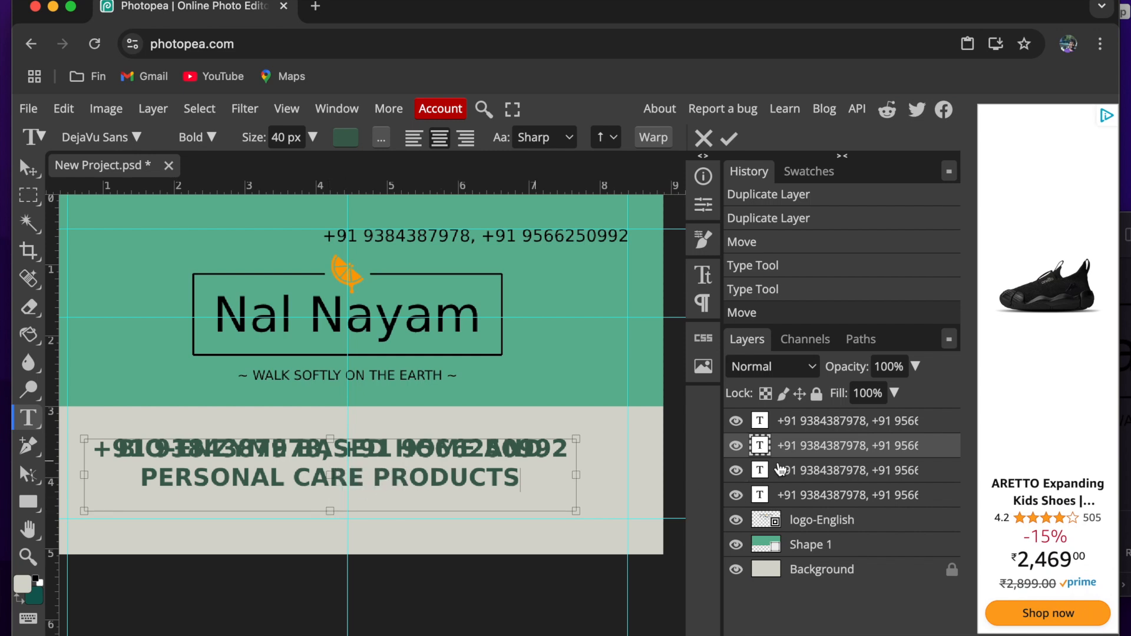
left_click(736, 471)
left_click(736, 495)
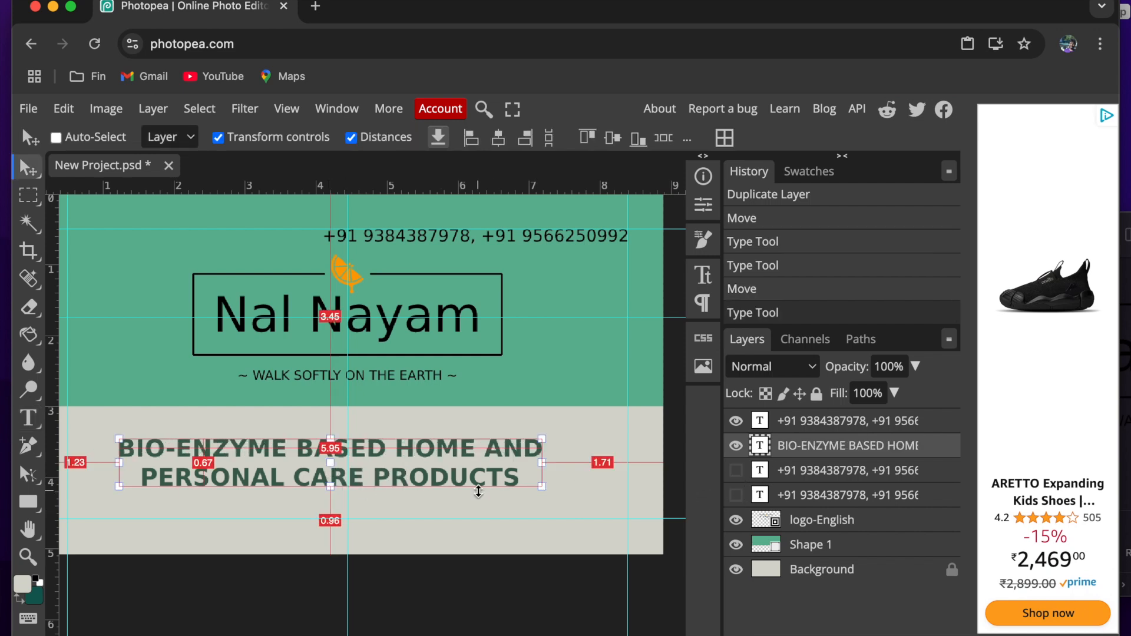
- Centre the BIO-ENZYME text horizontally on the card, 3.20 cm below the card's upper edge
scroll(478, 491, "down", 1)
scroll(479, 492, "left", 1)
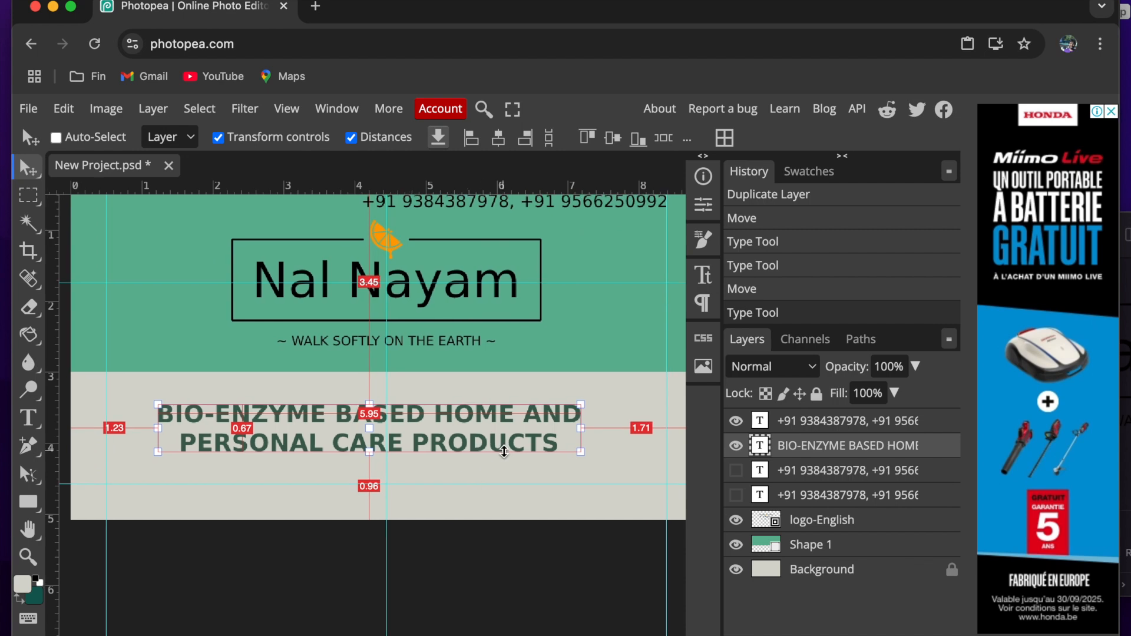
scroll(504, 452, "down", 2)
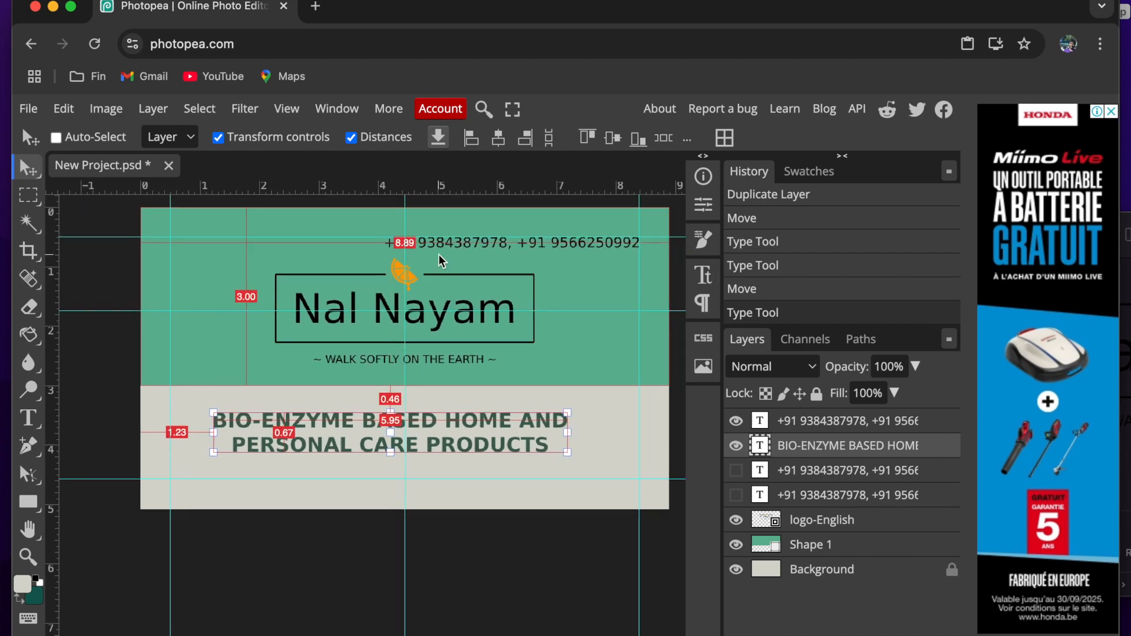
left_click_drag(448, 439, 462, 425)
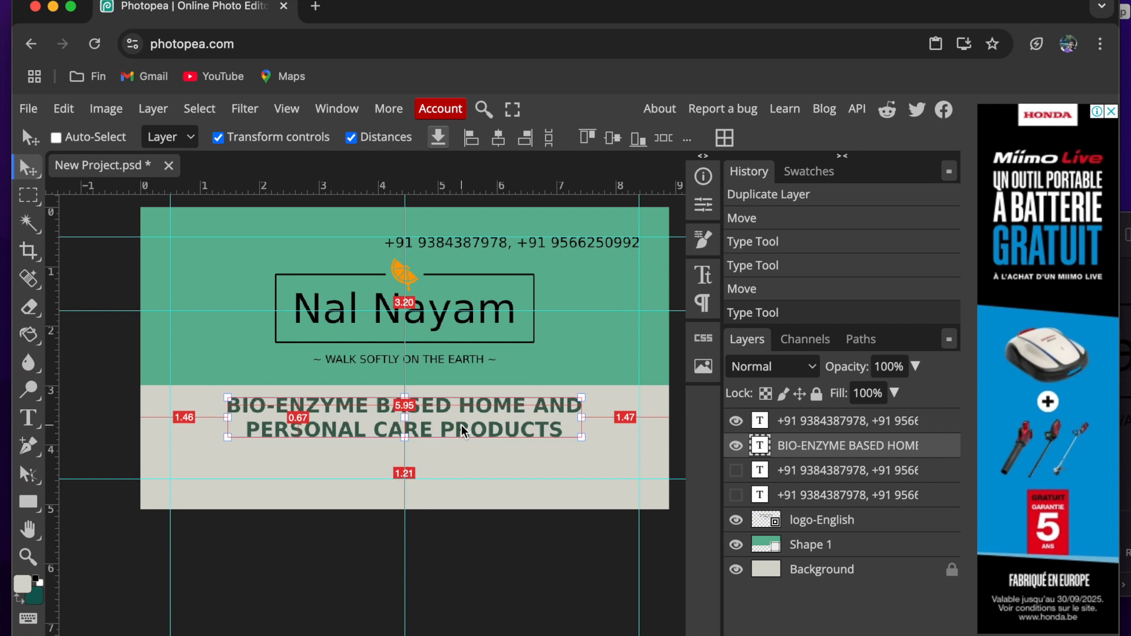
- Show the third phone number layer and move it below the BIO-ENZYME text, 0.50 cm from the card's left edge
left_click(786, 473)
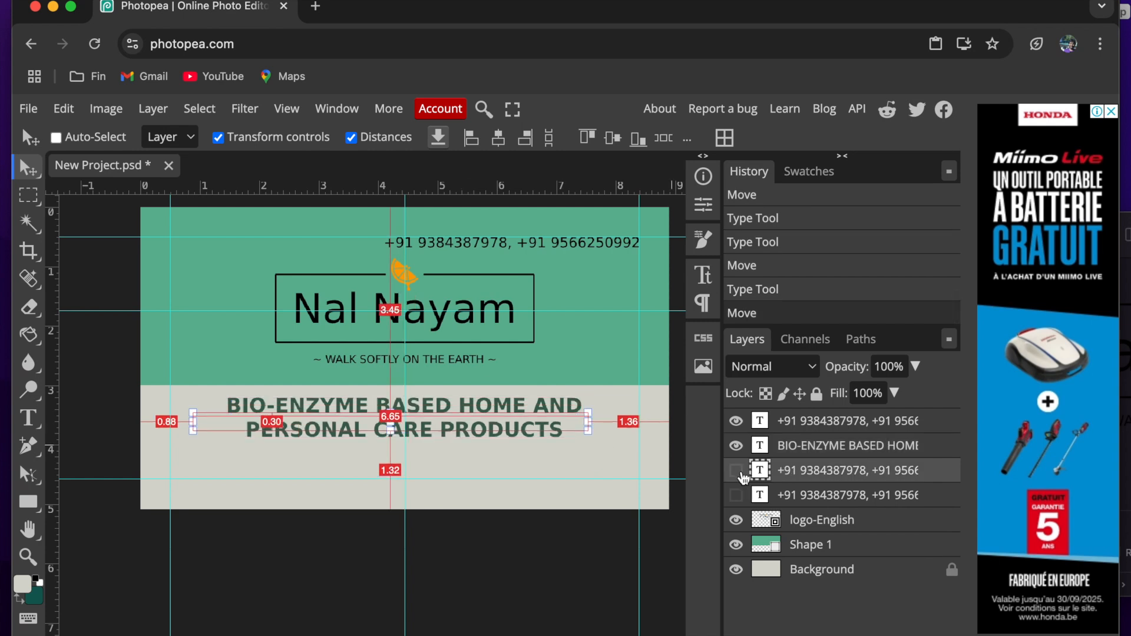
left_click(736, 470)
left_click_drag(227, 528, 204, 567)
- Replace the phone number text below the BIO-ENZYME text with the Instagram and mail lines copied from the Nalnayam document
key("super+Tab")
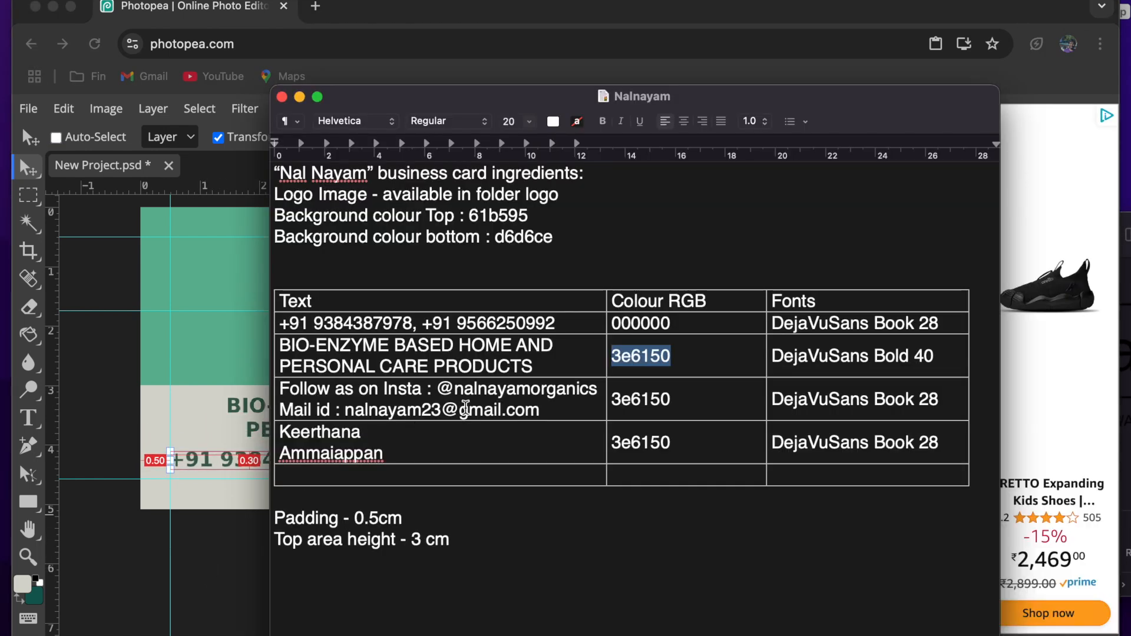
left_click_drag(540, 408, 281, 383)
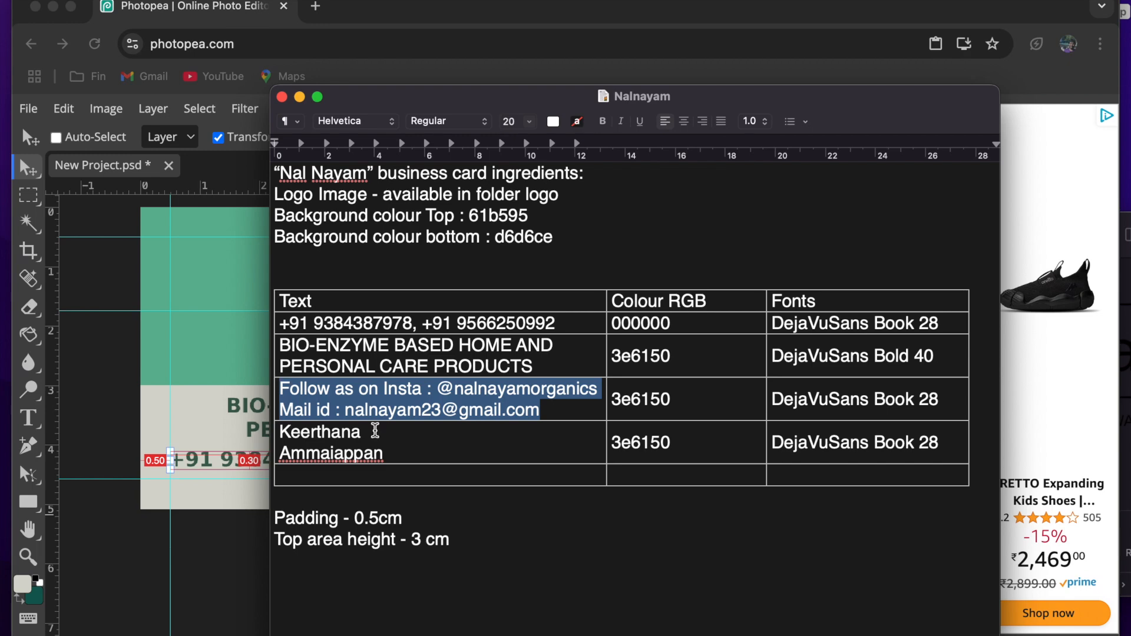
left_click(392, 447)
left_click_drag(575, 412, 261, 388)
key("super+Tab")
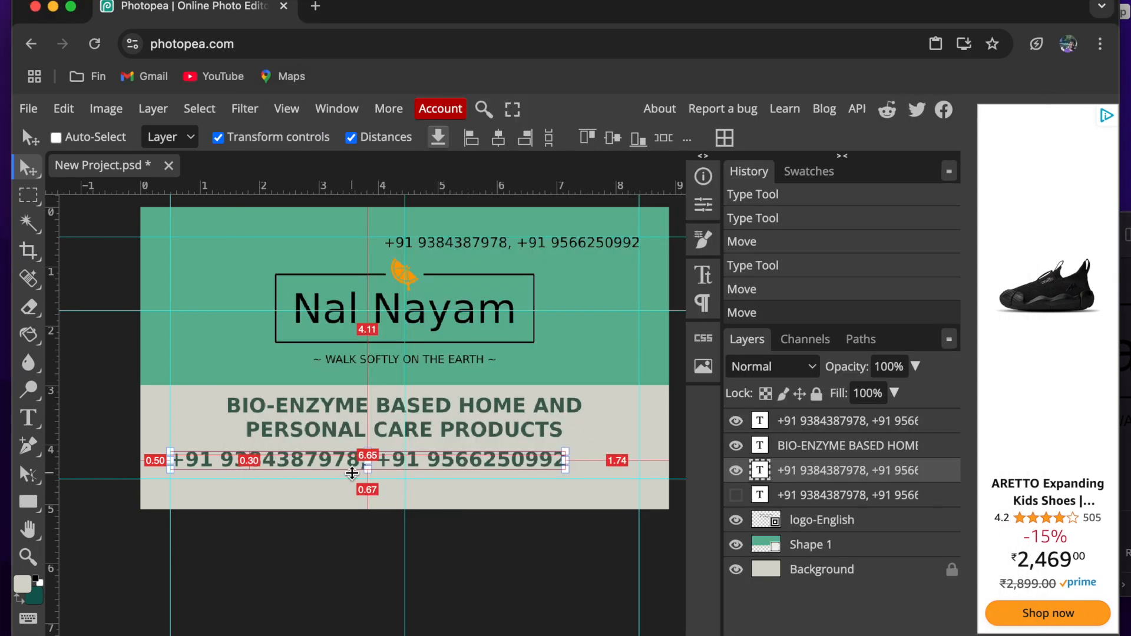
scroll(351, 473, "up", 2)
double_click(310, 454)
type("Follow as on Insta :")
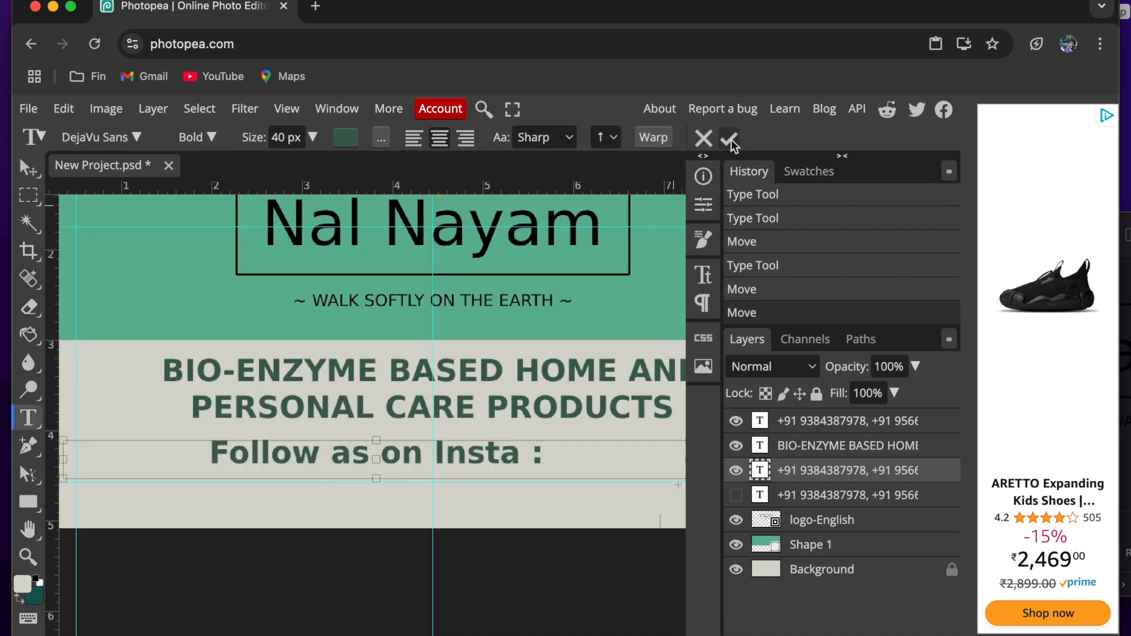
- Format all of the Instagram and mail text as DejaVu Sans Book, 28 px, in colour 3e6150
key("ctrl+a")
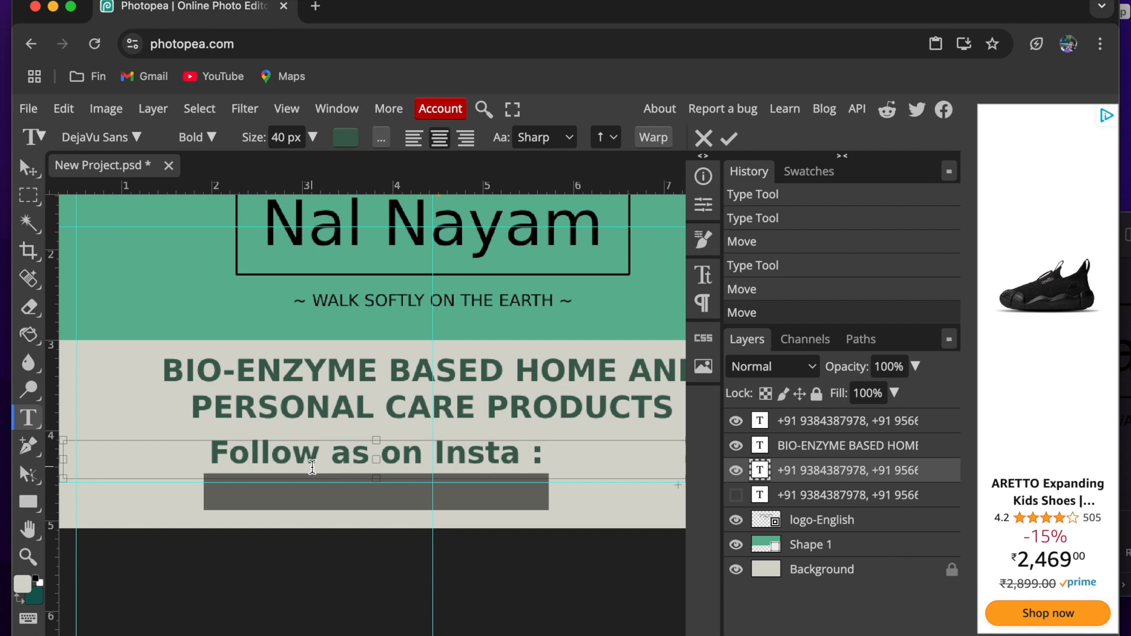
left_click(346, 141)
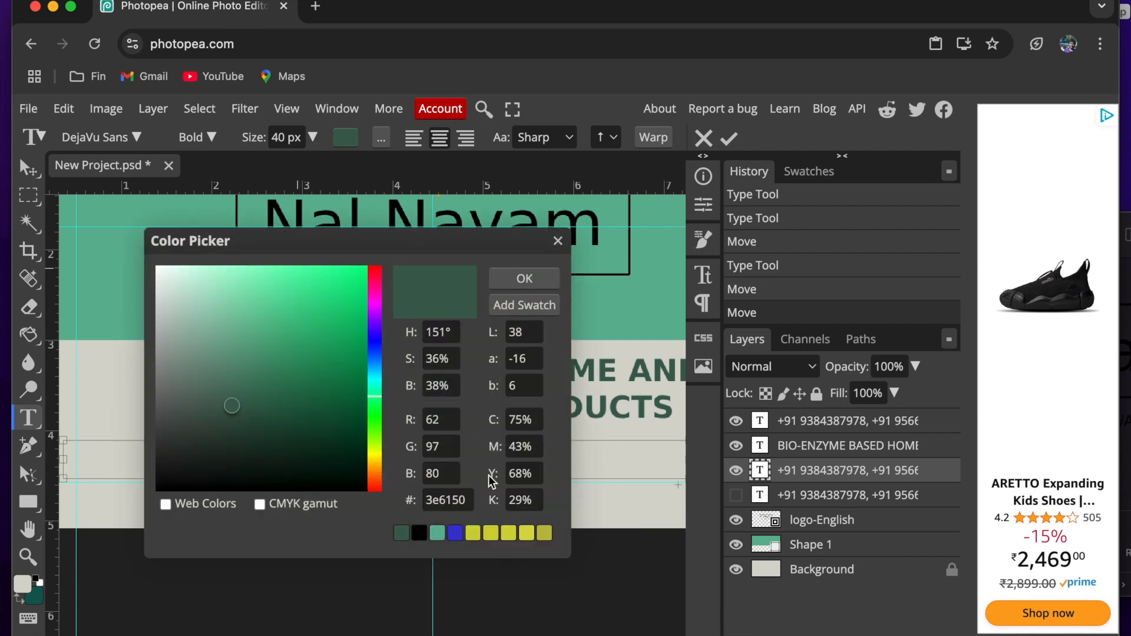
left_click(523, 279)
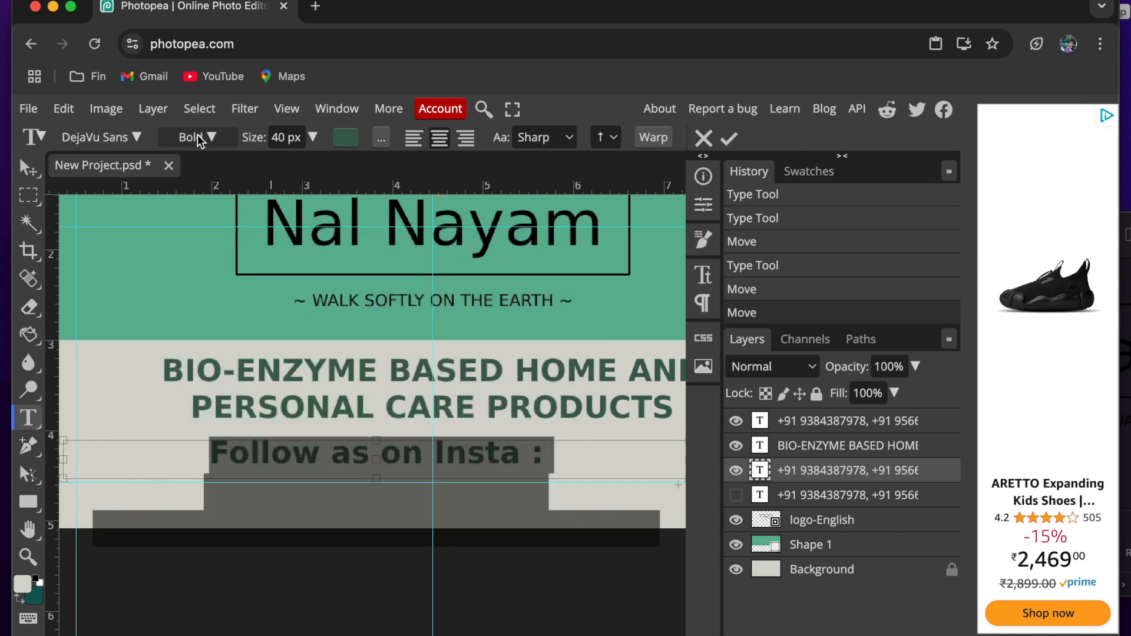
left_click(199, 138)
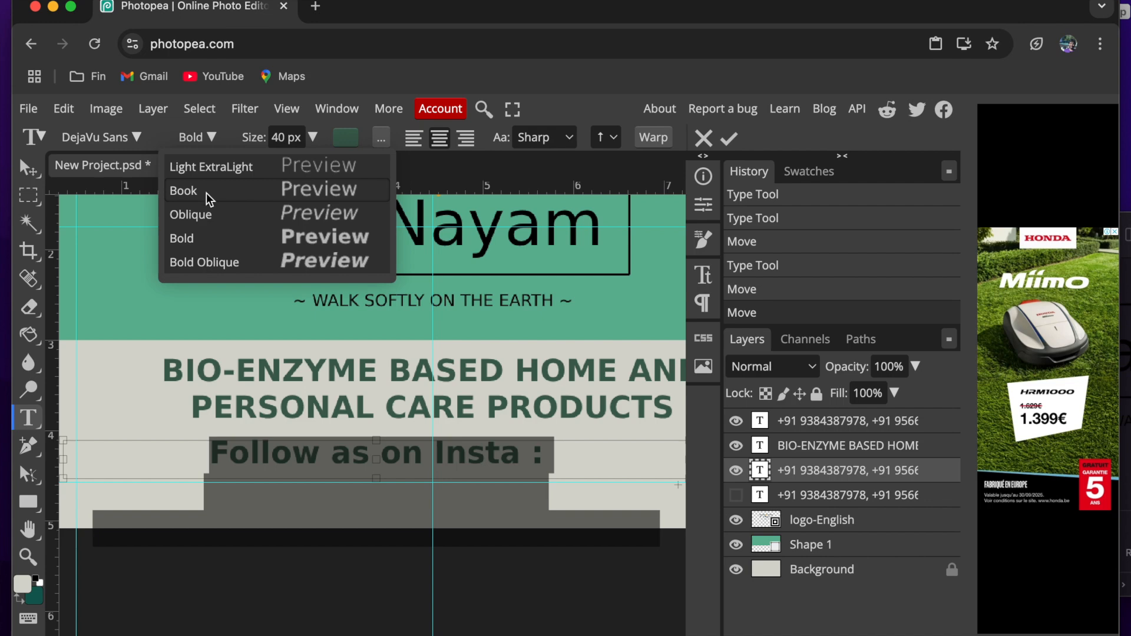
left_click(234, 186)
key("super+Tab")
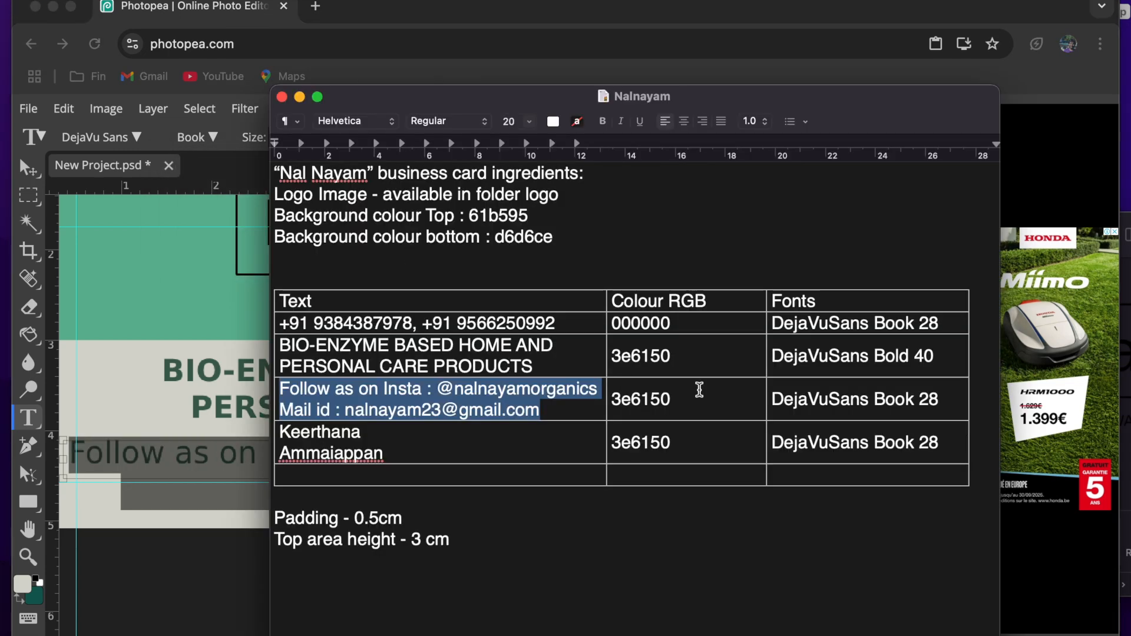
key("super+Tab")
left_click(271, 138)
key("BackSpace")
key("BackSpace")
type("28")
key("Return")
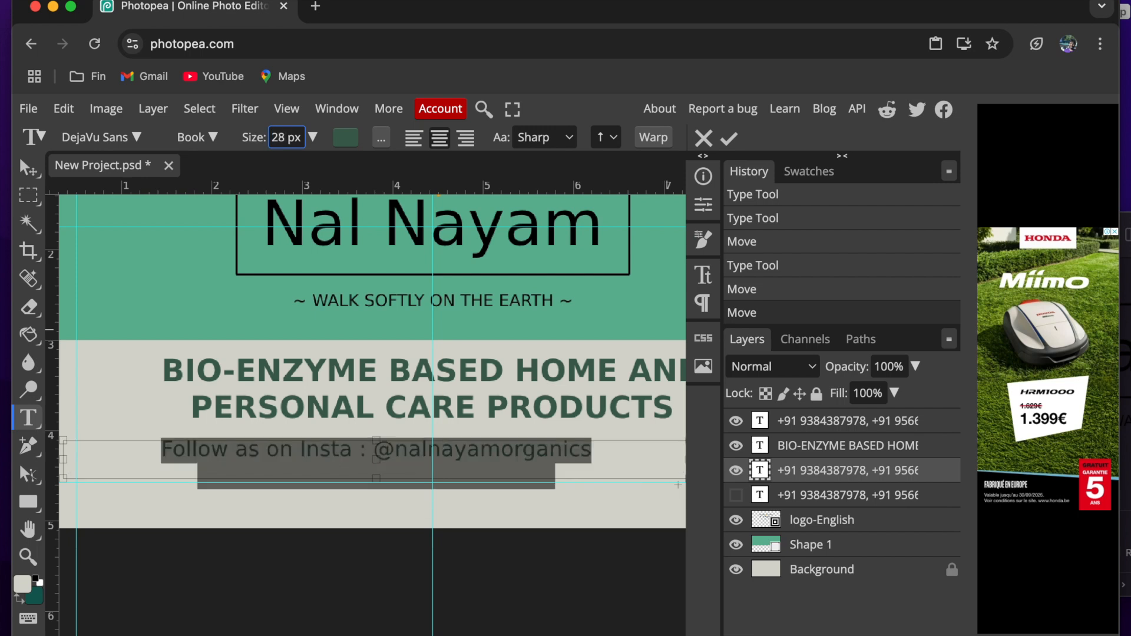
left_click(736, 139)
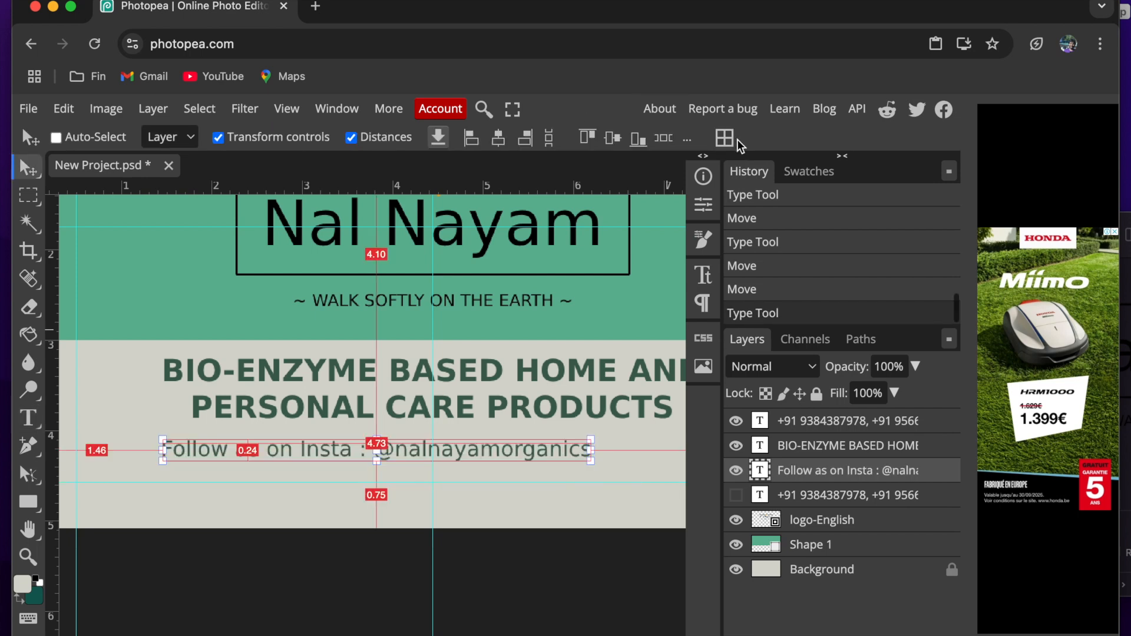
- Extend the Instagram and mail text box downward to fit both lines and right-align its text
double_click(348, 452)
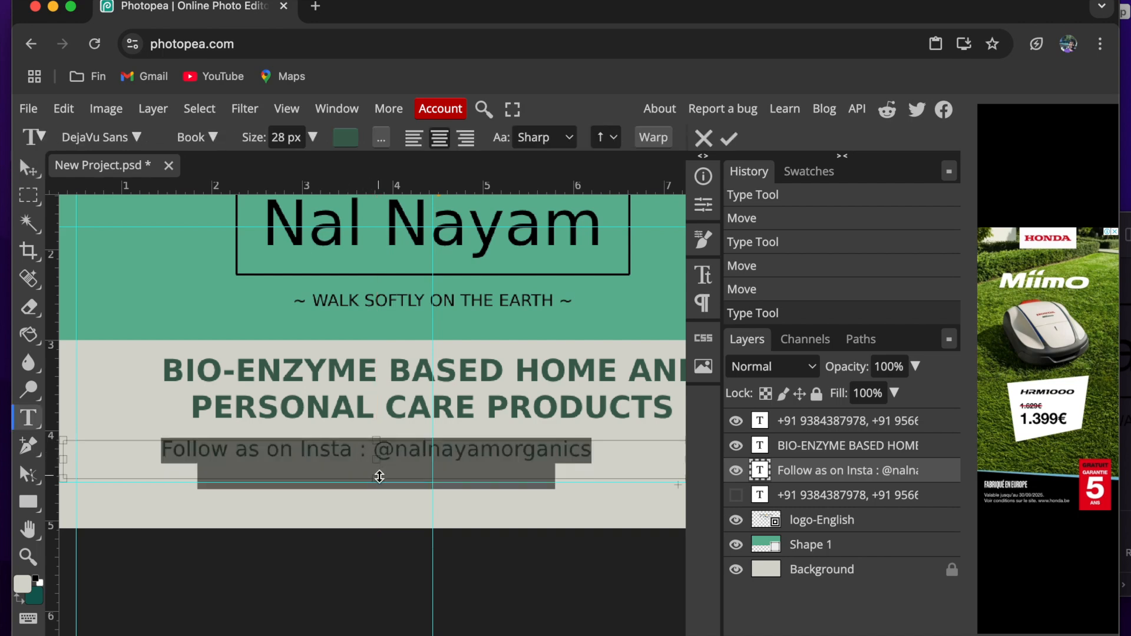
scroll(379, 476, "up", 2)
left_click_drag(379, 476, 380, 505)
scroll(378, 504, "down", 3)
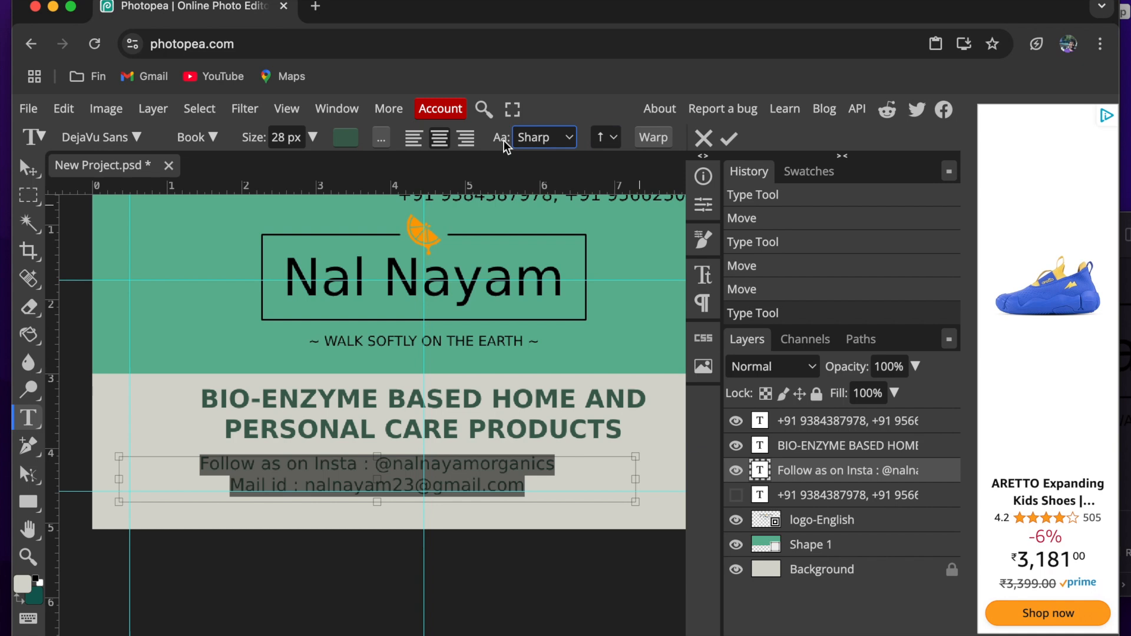
left_click(467, 139)
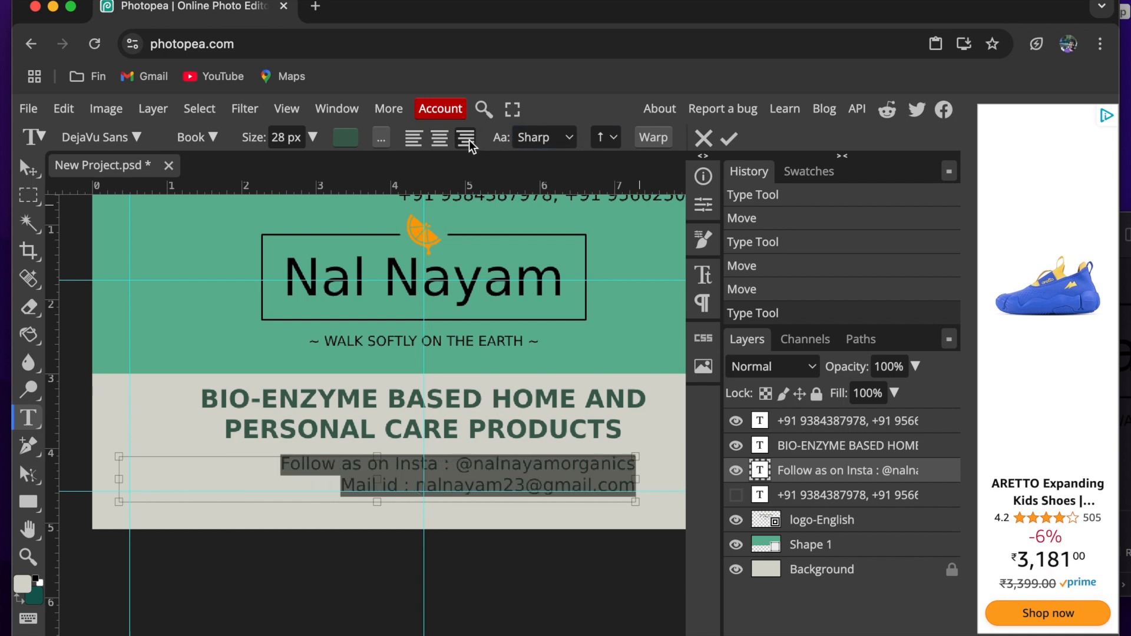
left_click(729, 138)
- Move the Instagram and mail text to 0.50 cm from the card's right edge and 0.51 cm above its lower edge
scroll(608, 355, "right", 3)
scroll(608, 355, "down", 2)
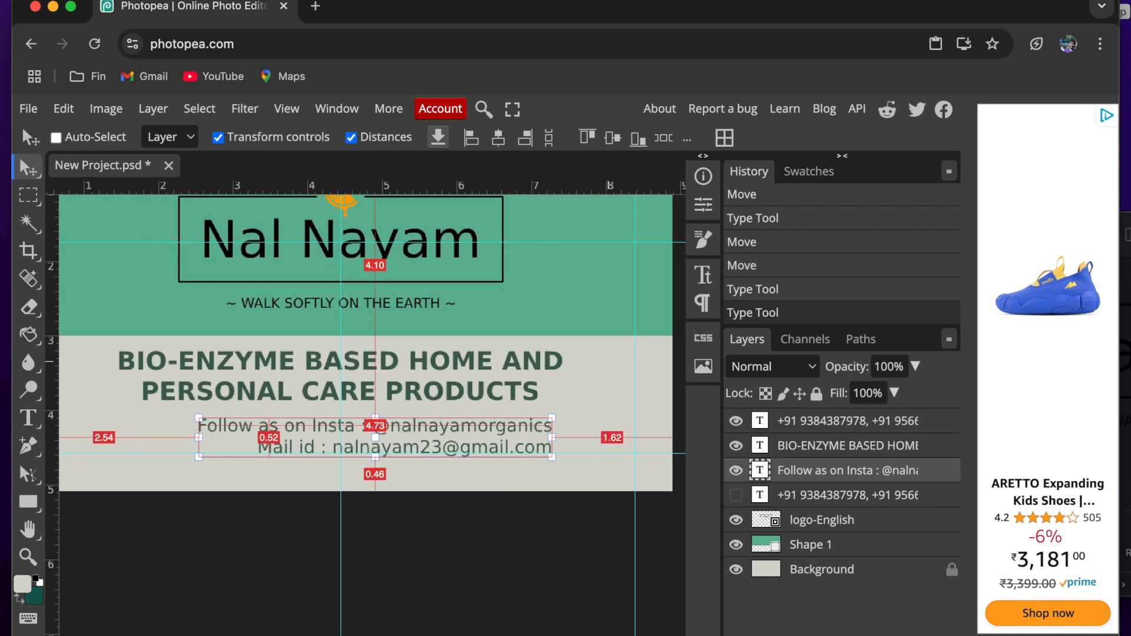
left_click_drag(502, 437, 583, 435)
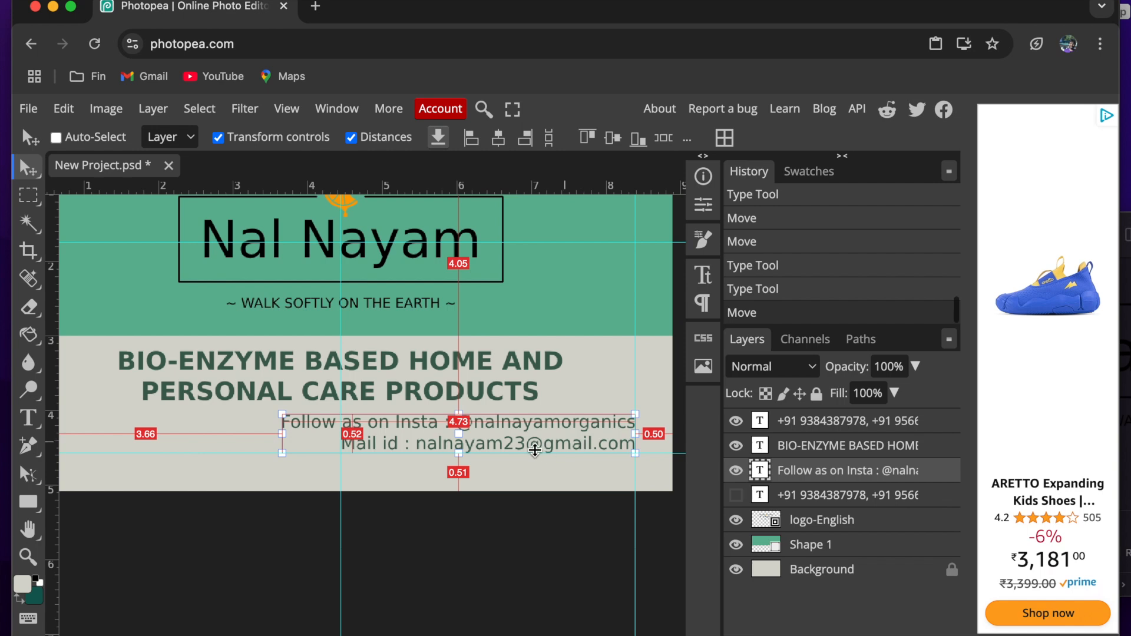
scroll(493, 465, "down", 3)
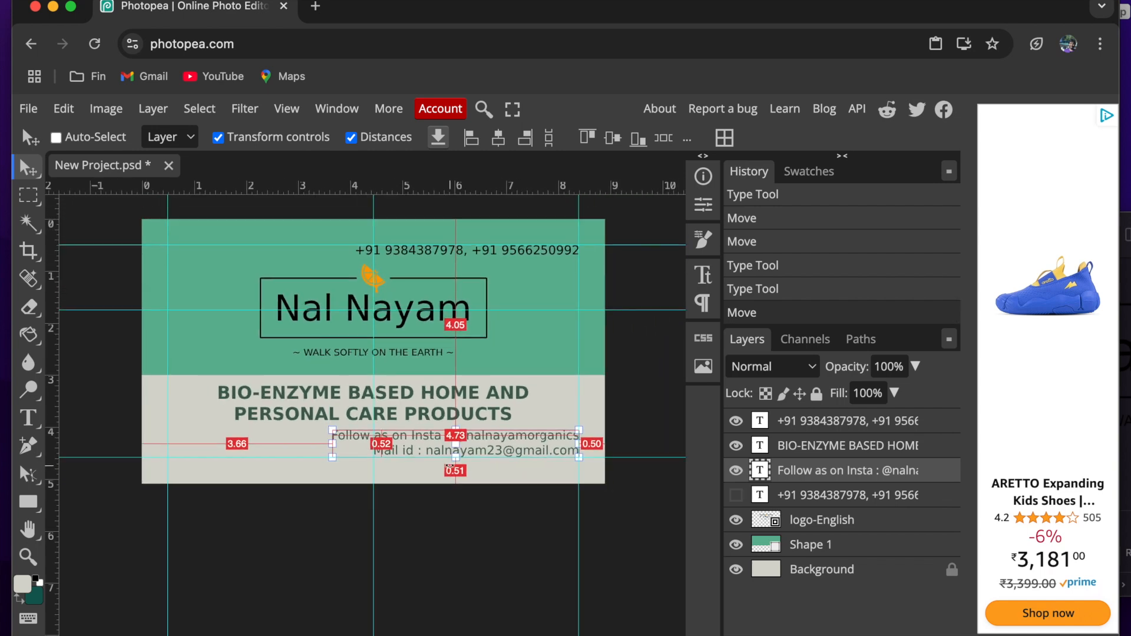
- Show the last hidden phone number layer and move it below the BIO-ENZYME text, 0.50 cm from the card's left edge
left_click(736, 495)
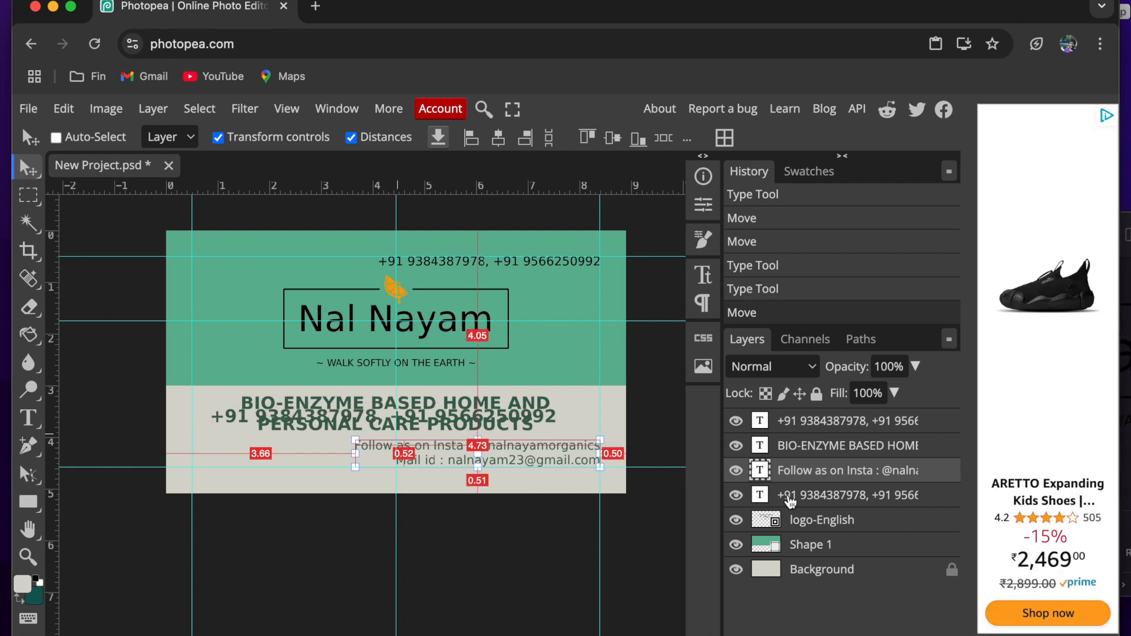
left_click(789, 497)
left_click_drag(326, 535, 306, 557)
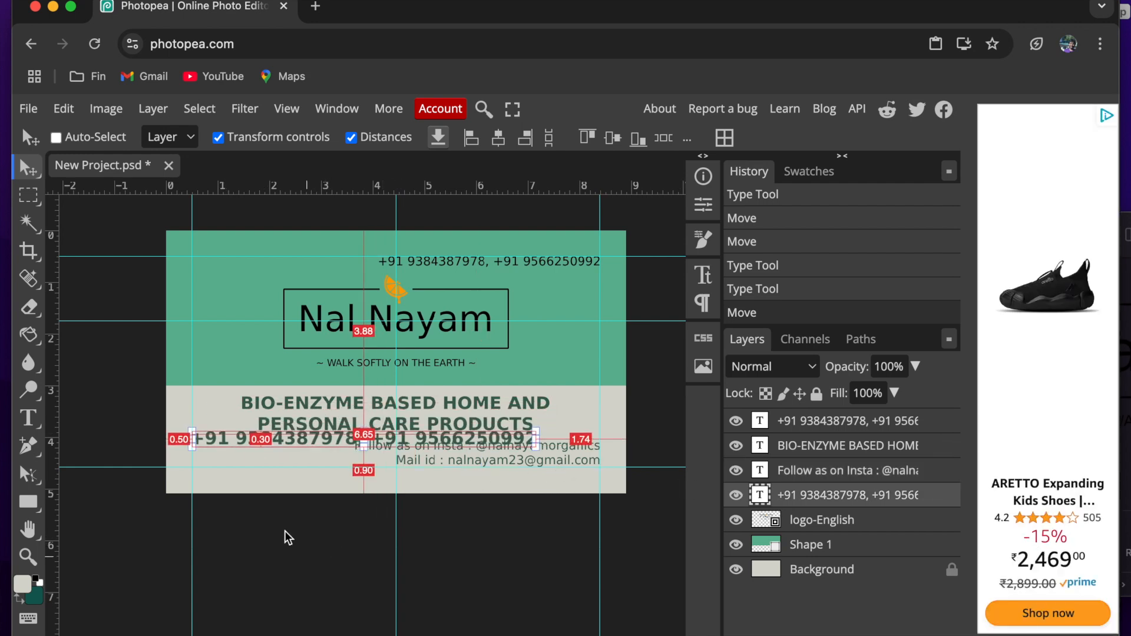
- Replace the phone numbers in the lower-left text with the contact's full name copied from the Nalnayam document
scroll(236, 449, "up", 1)
scroll(236, 448, "up", 2)
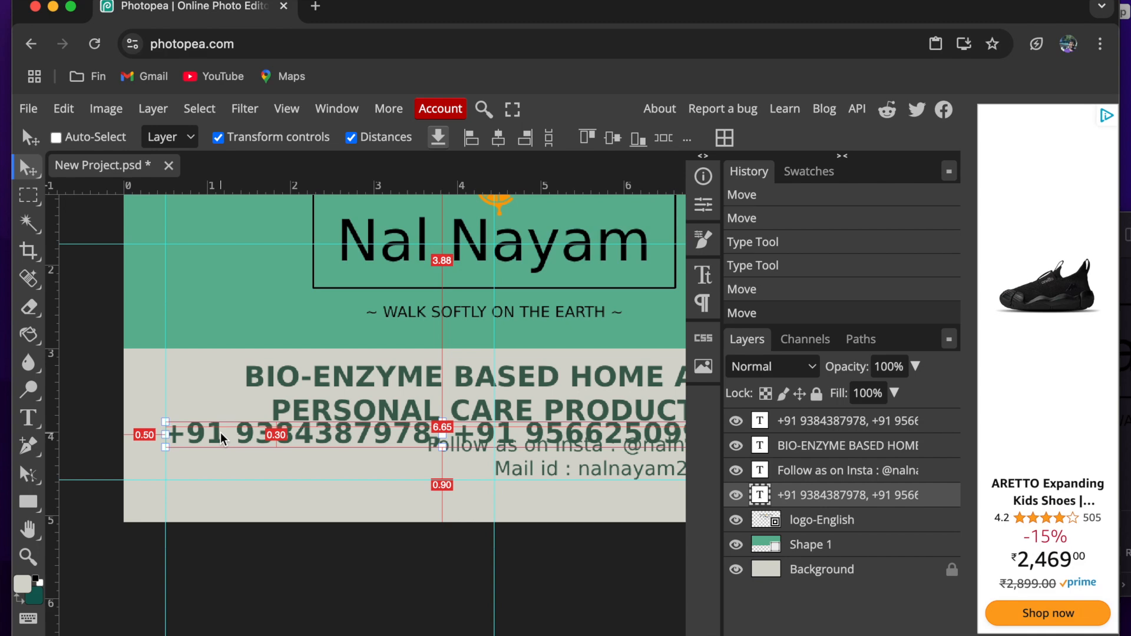
double_click(220, 433)
key("super+Tab")
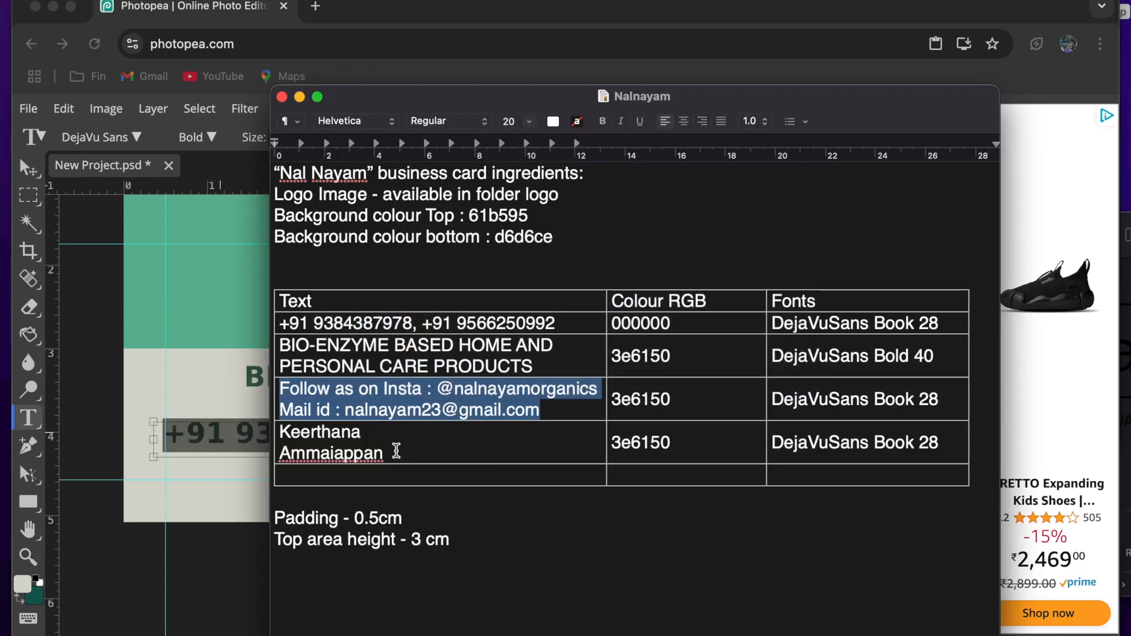
left_click_drag(396, 450, 280, 428)
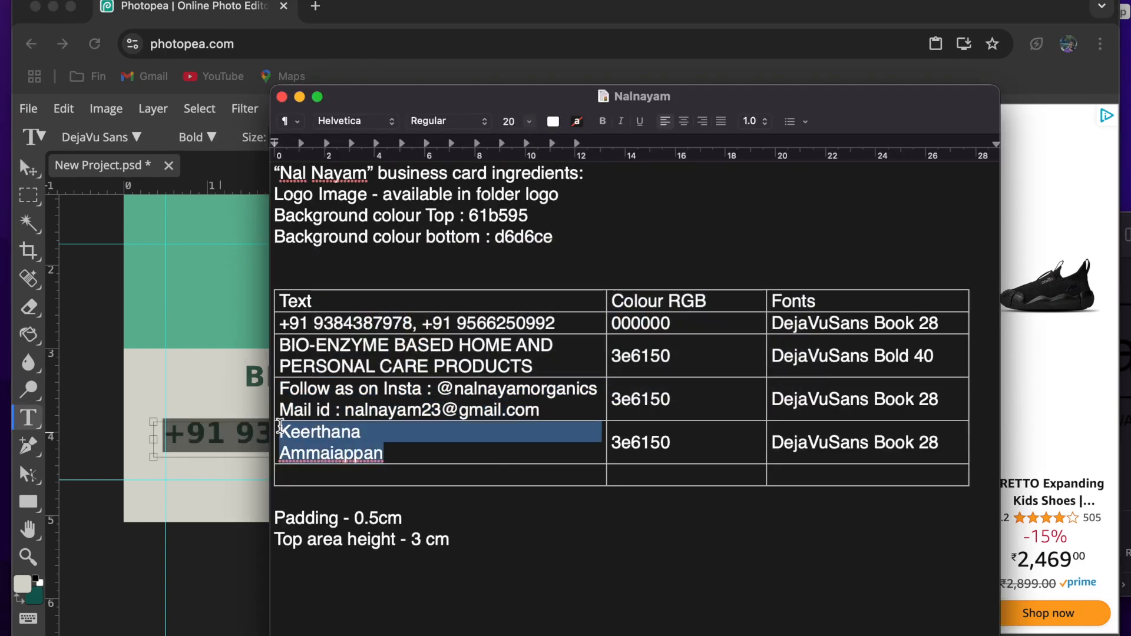
key("super+Tab")
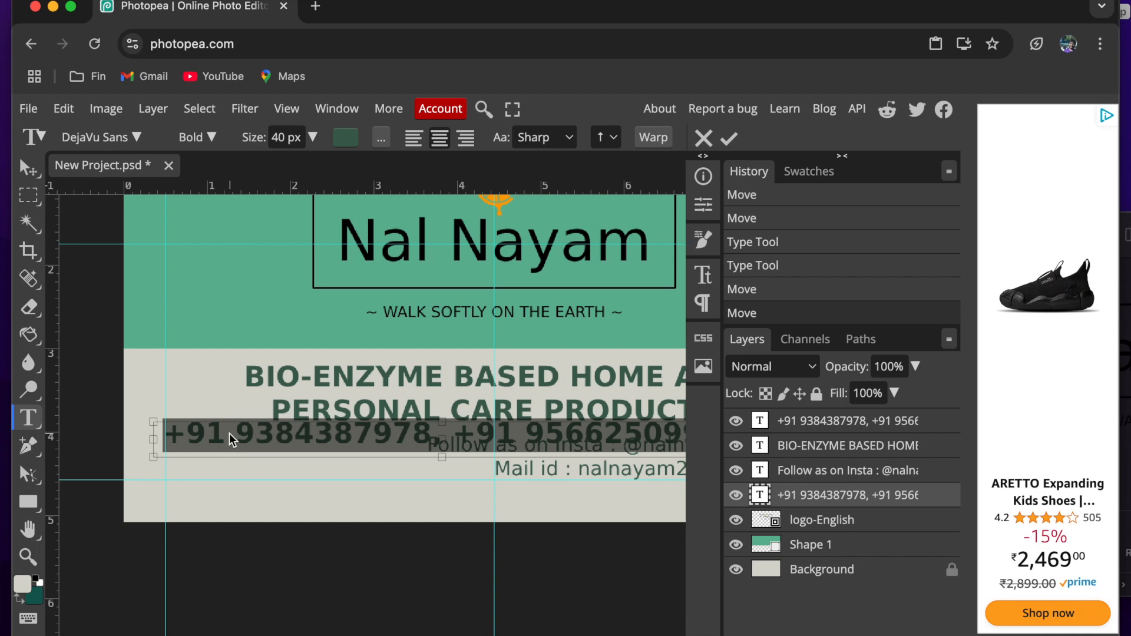
scroll(234, 433, "up", 1)
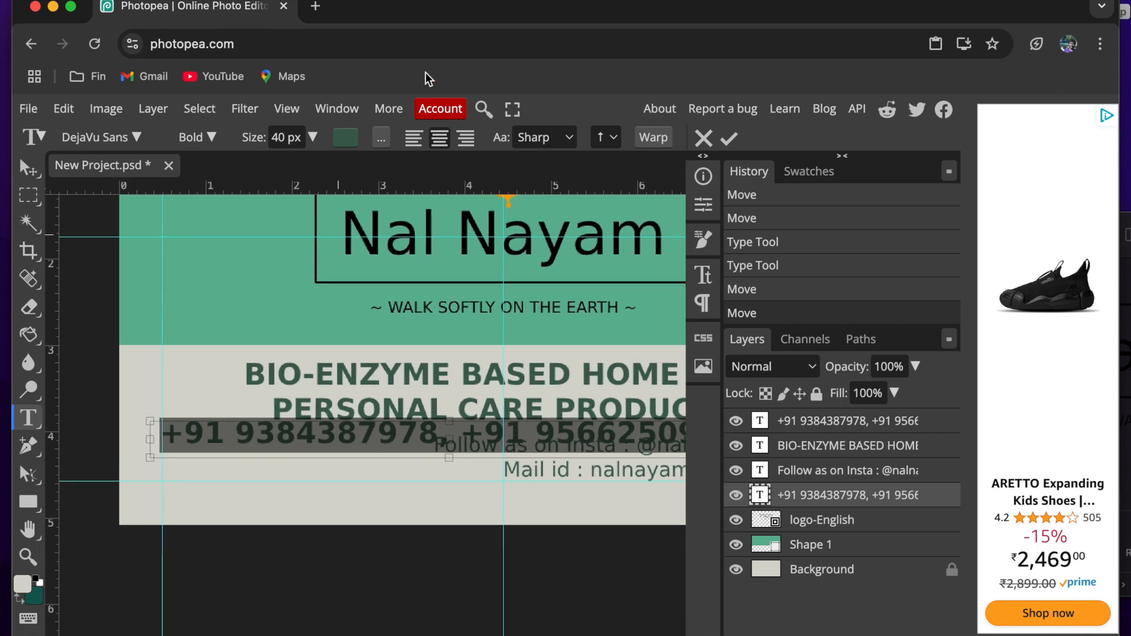
type("Keerthana")
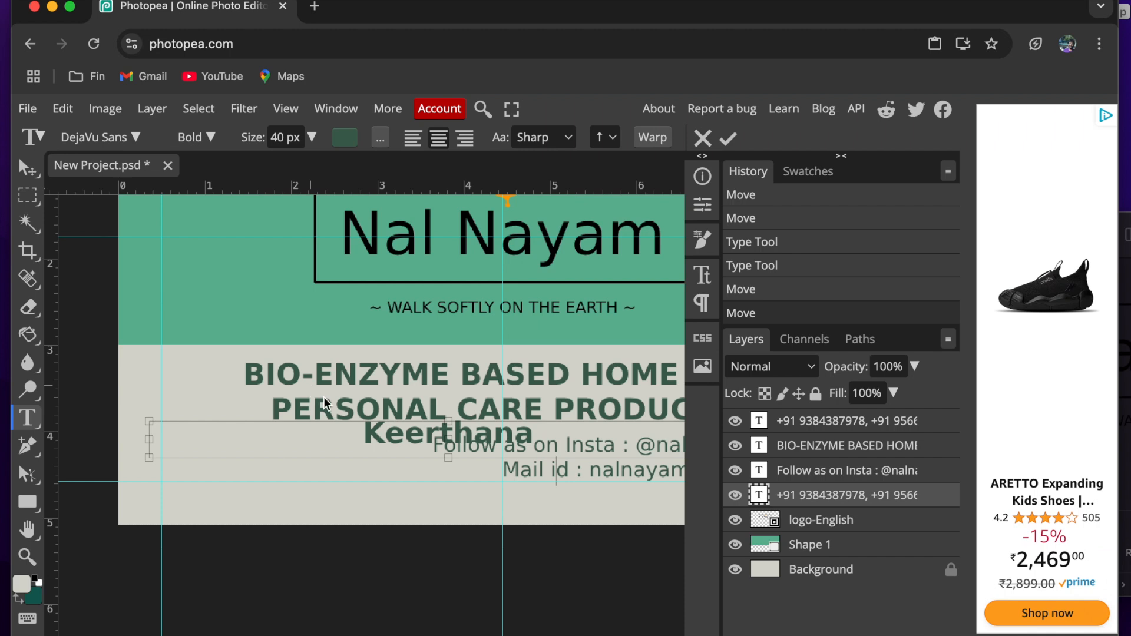
- Try to format the name text as DejaVu Sans Book, 28 px, in colour 3e6150
left_click(207, 139)
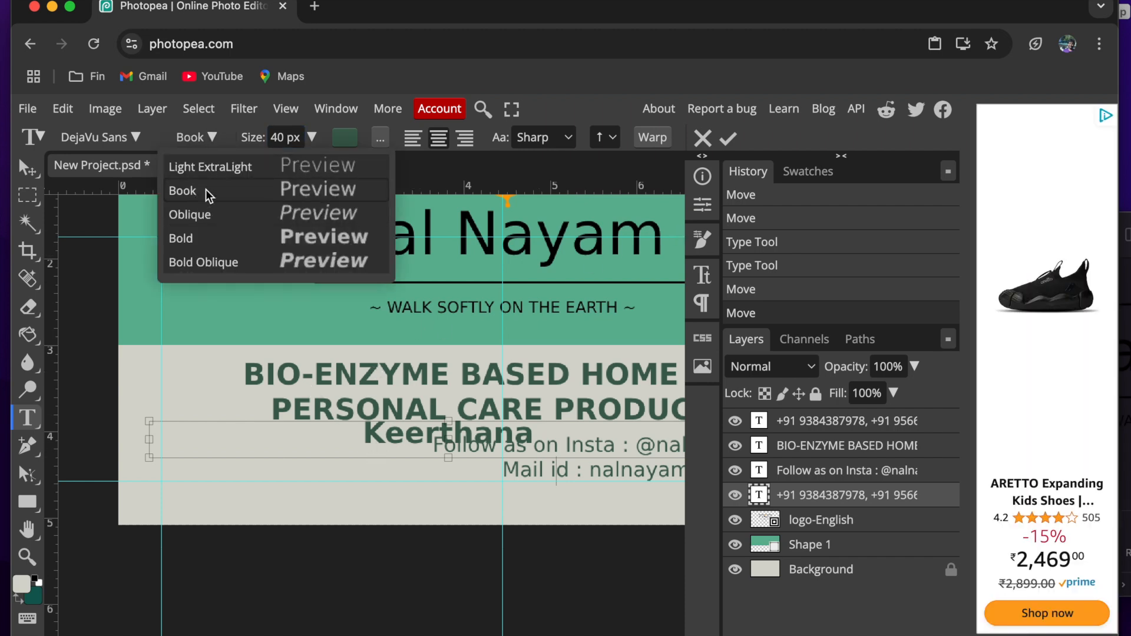
left_click(198, 139)
left_click(195, 140)
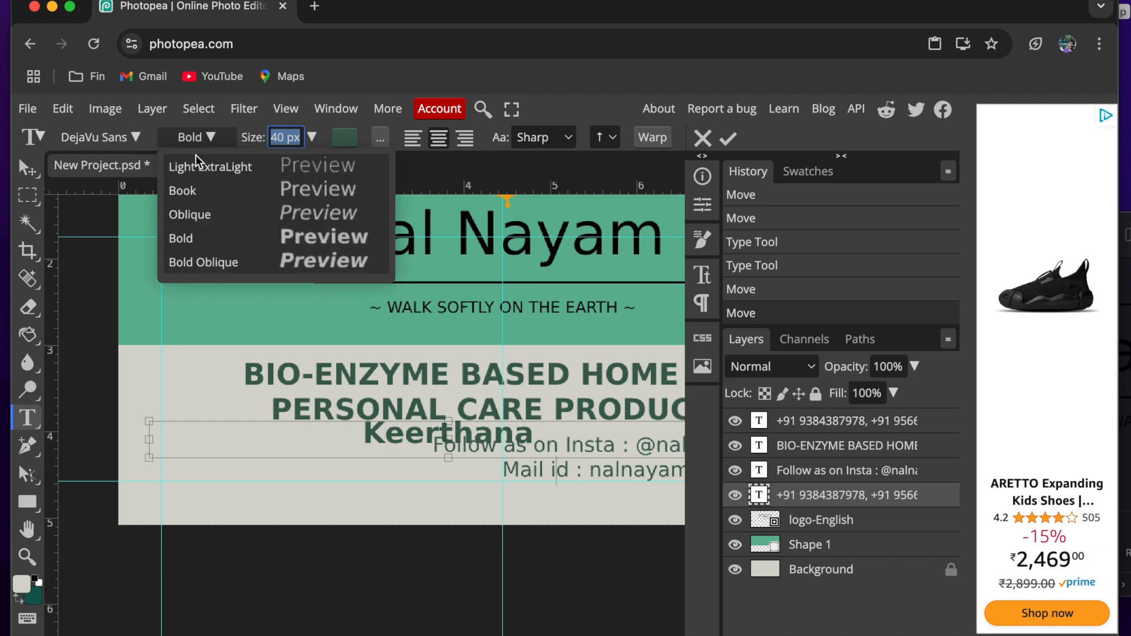
left_click(190, 191)
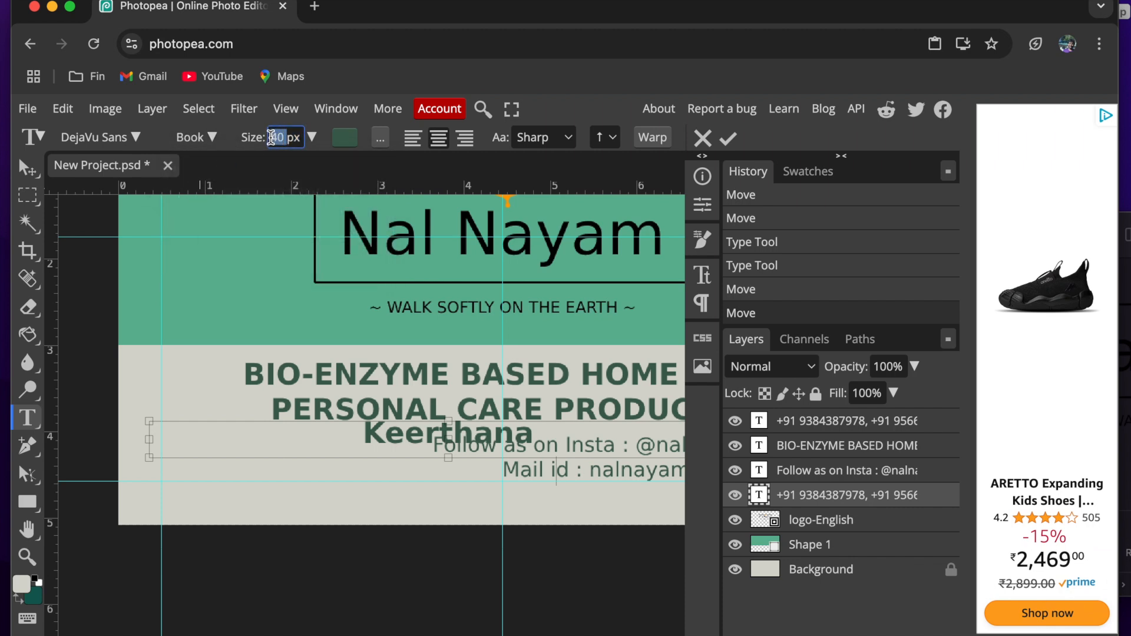
type("28")
key("Return")
left_click(345, 139)
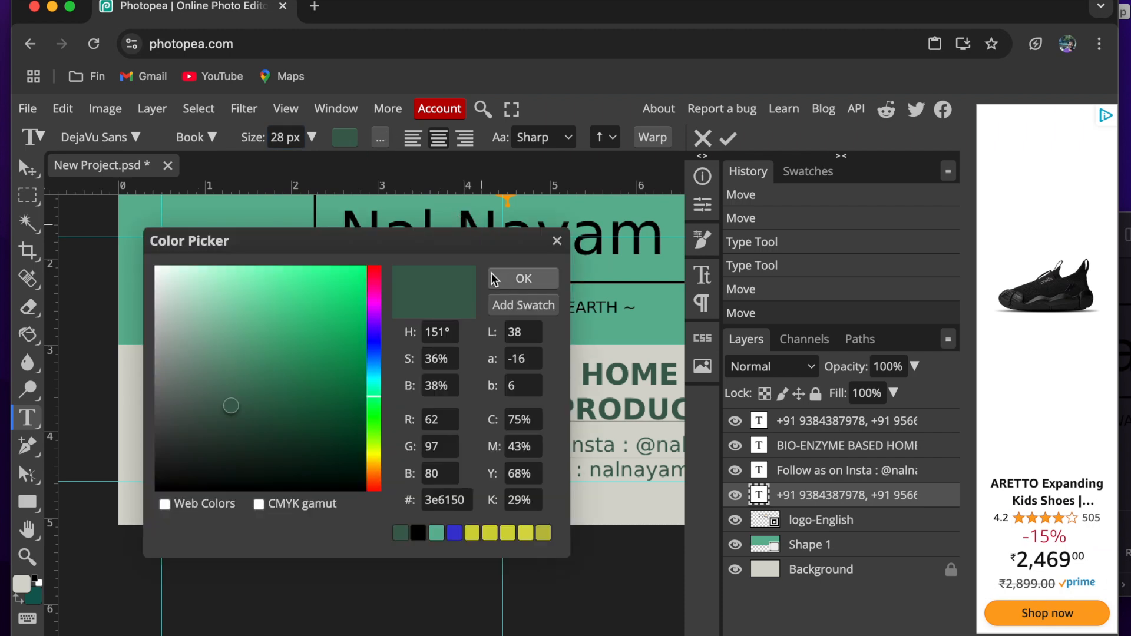
left_click(522, 278)
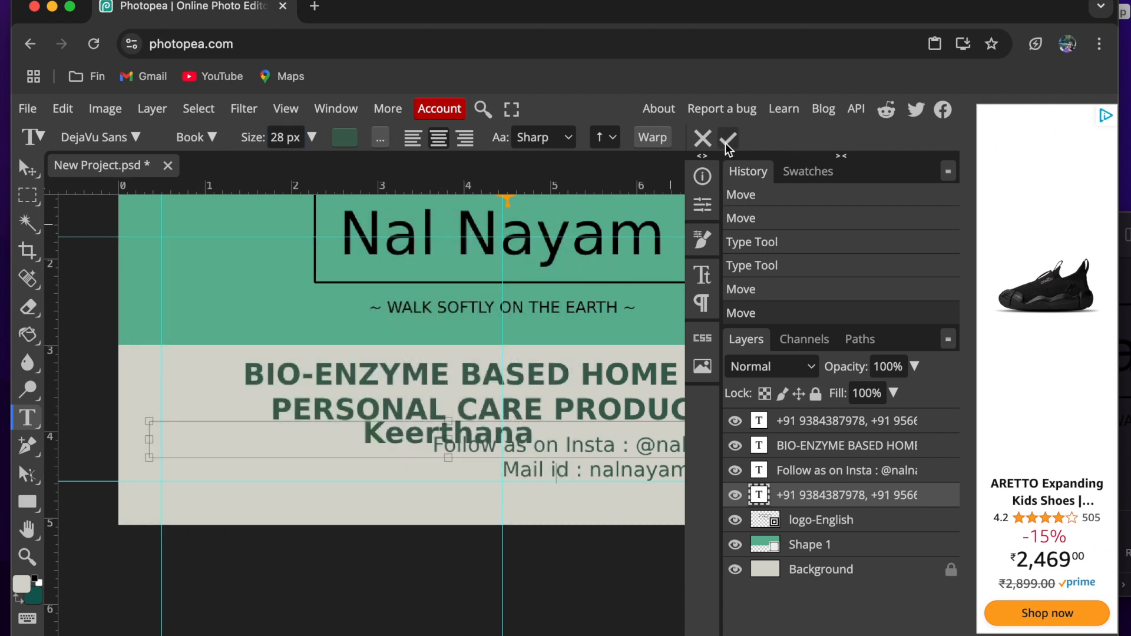
- Commit the name text and move it to about 0.57 cm from the card's left edge
left_click(728, 137)
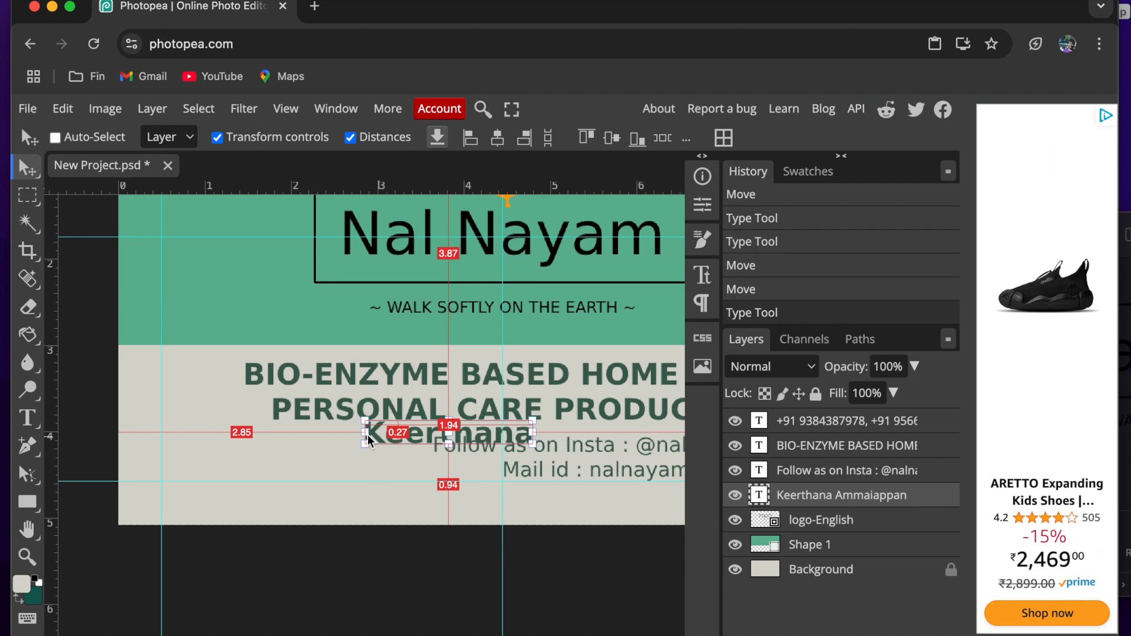
left_click_drag(315, 539, 147, 552)
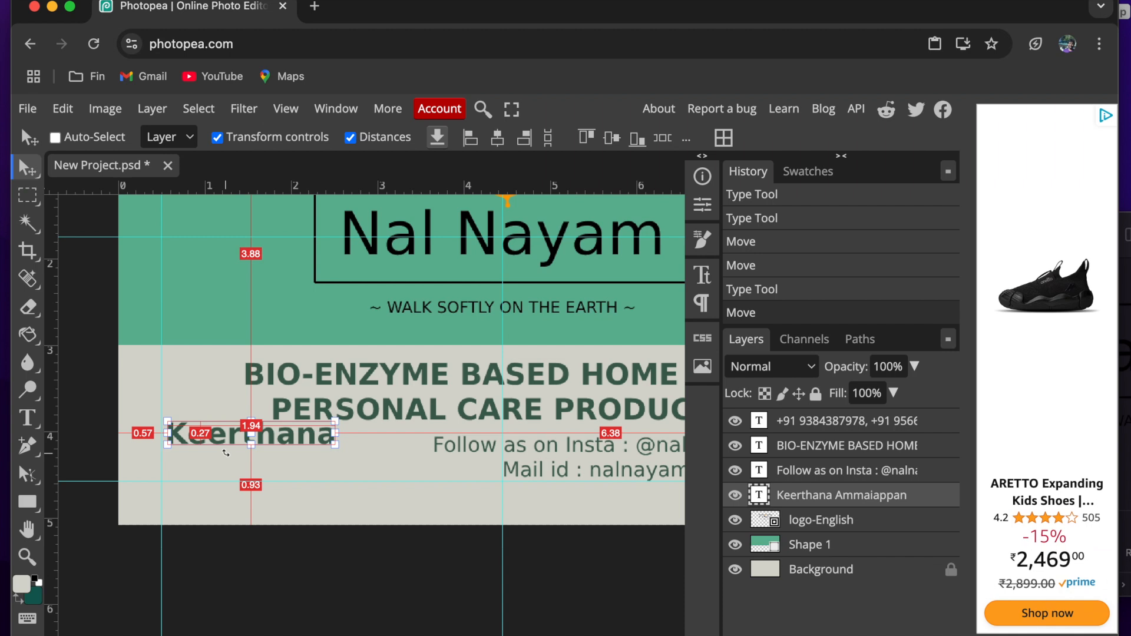
scroll(221, 436, "down", 1)
key("alt+super+t")
key("Return")
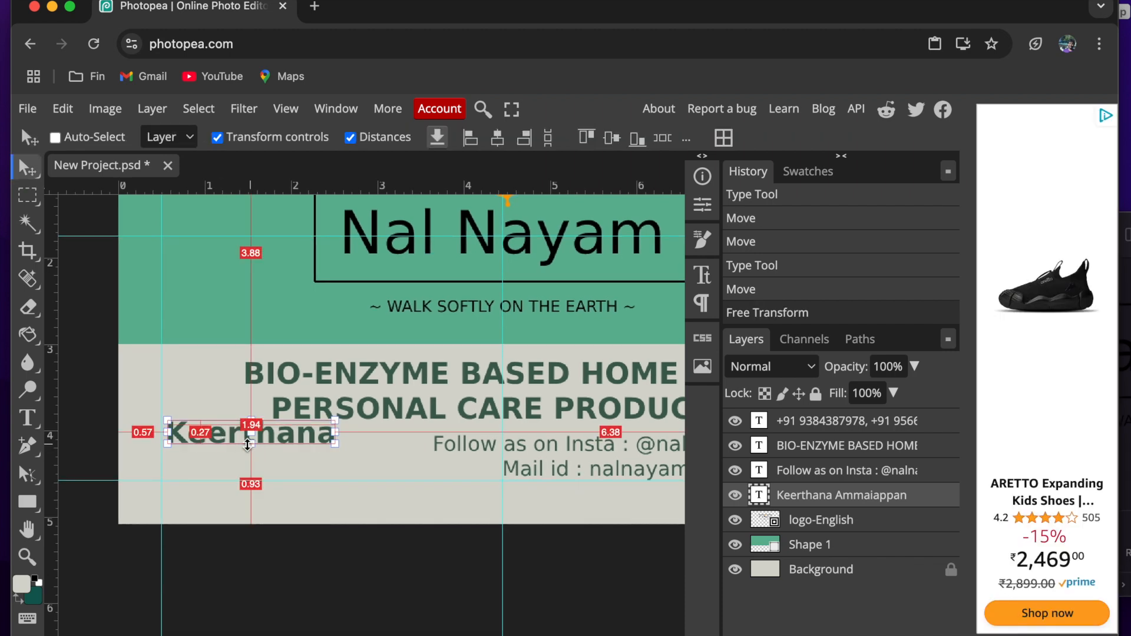
- Extend the name text box downward to fit both lines and left-align the text 0.50 cm from the card's left edge
double_click(217, 437)
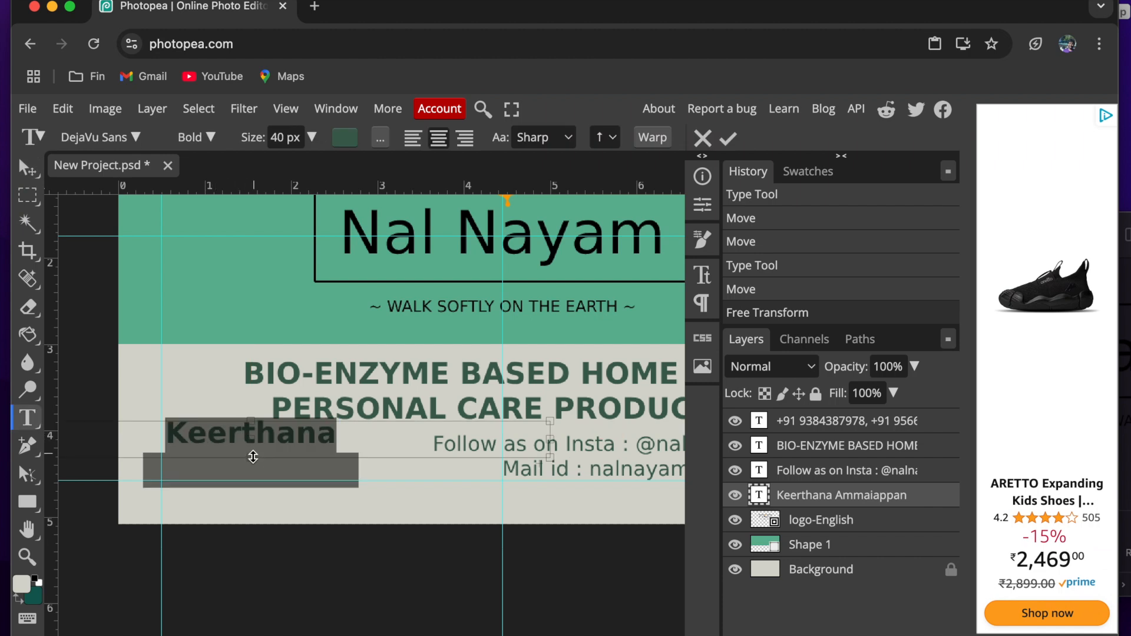
left_click_drag(252, 458, 252, 492)
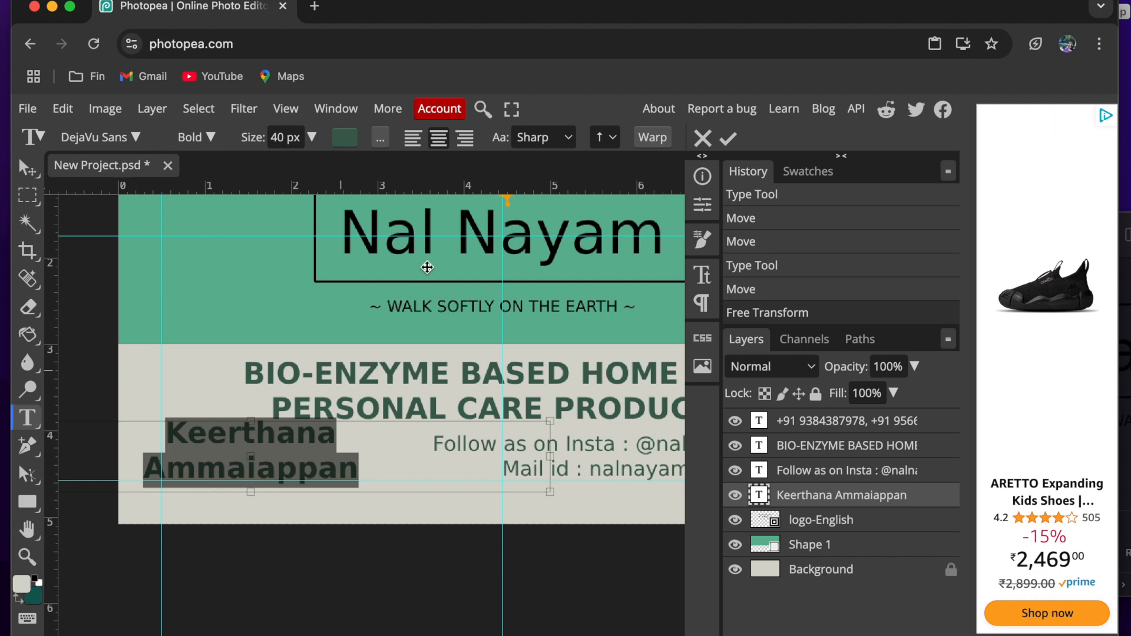
left_click(413, 138)
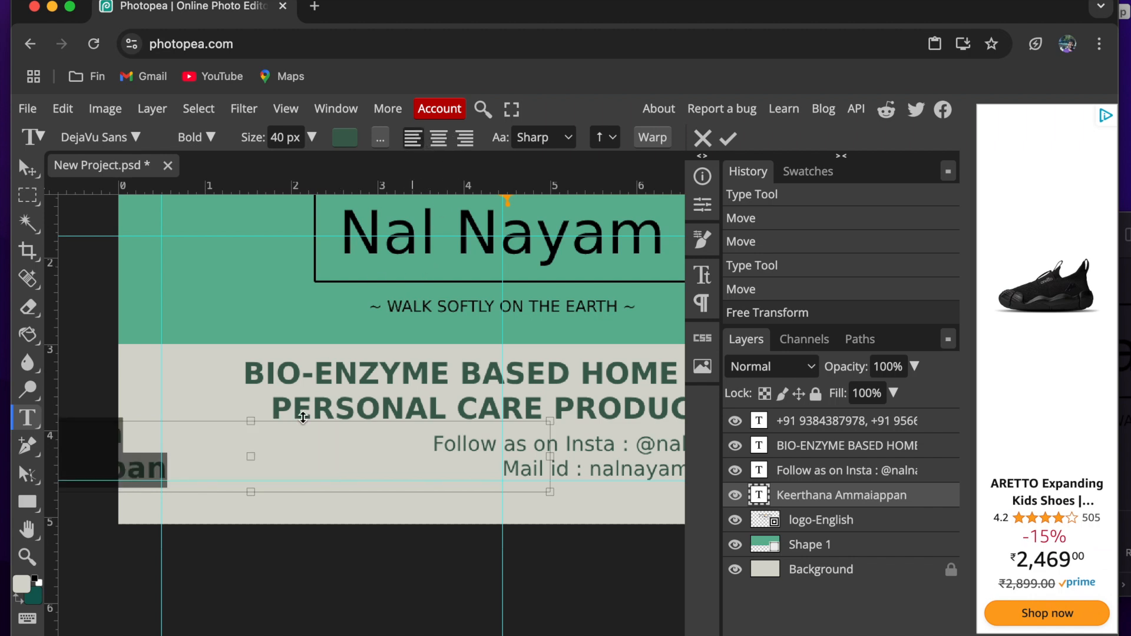
left_click(728, 139)
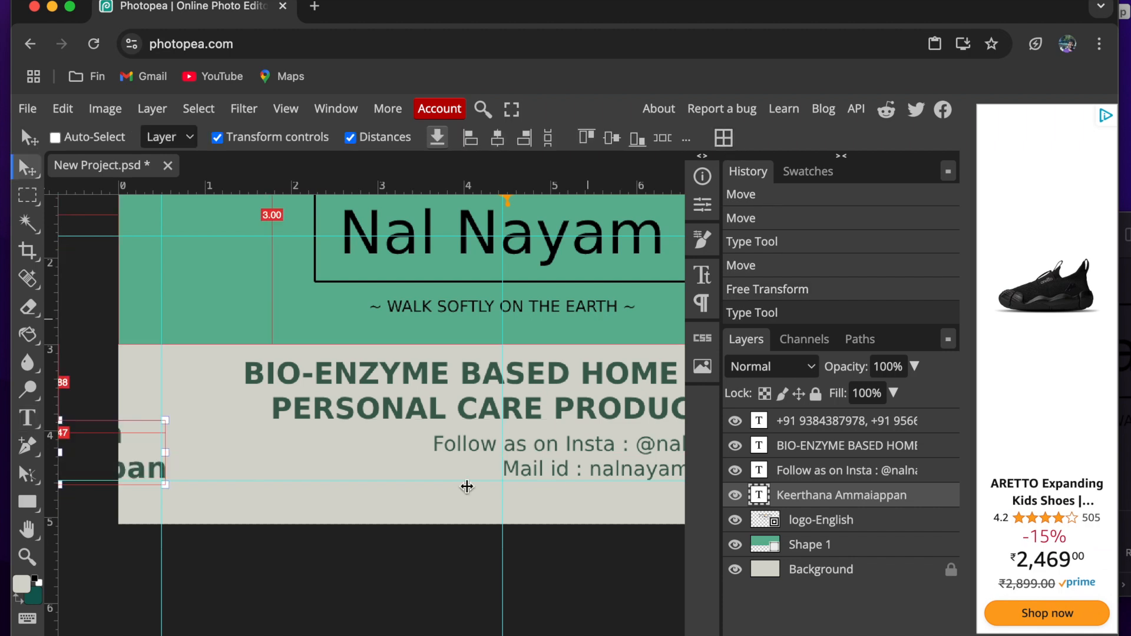
left_click_drag(314, 559, 489, 561)
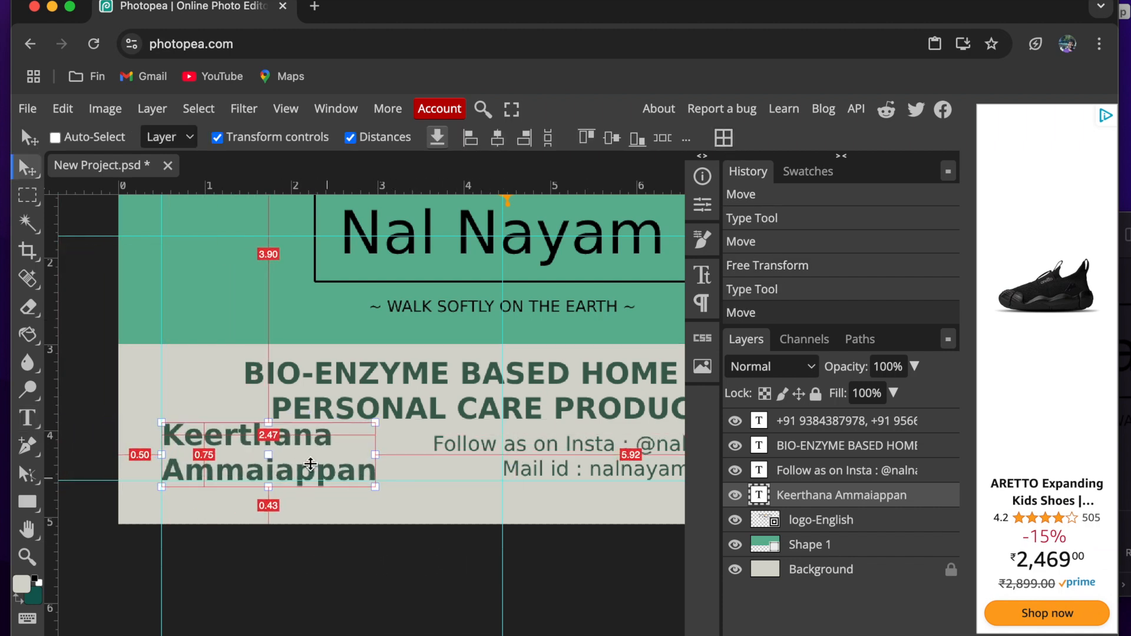
- Format the whole name text as DejaVu Sans Book at 28 px
double_click(233, 448)
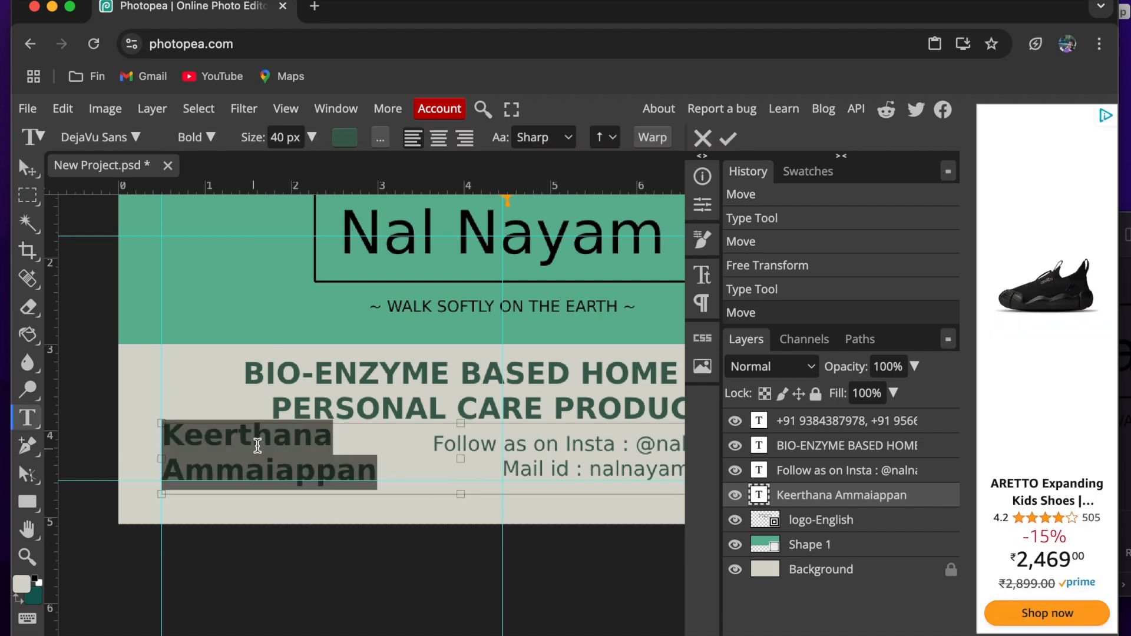
left_click(255, 437)
key("ctrl+a")
left_click(207, 136)
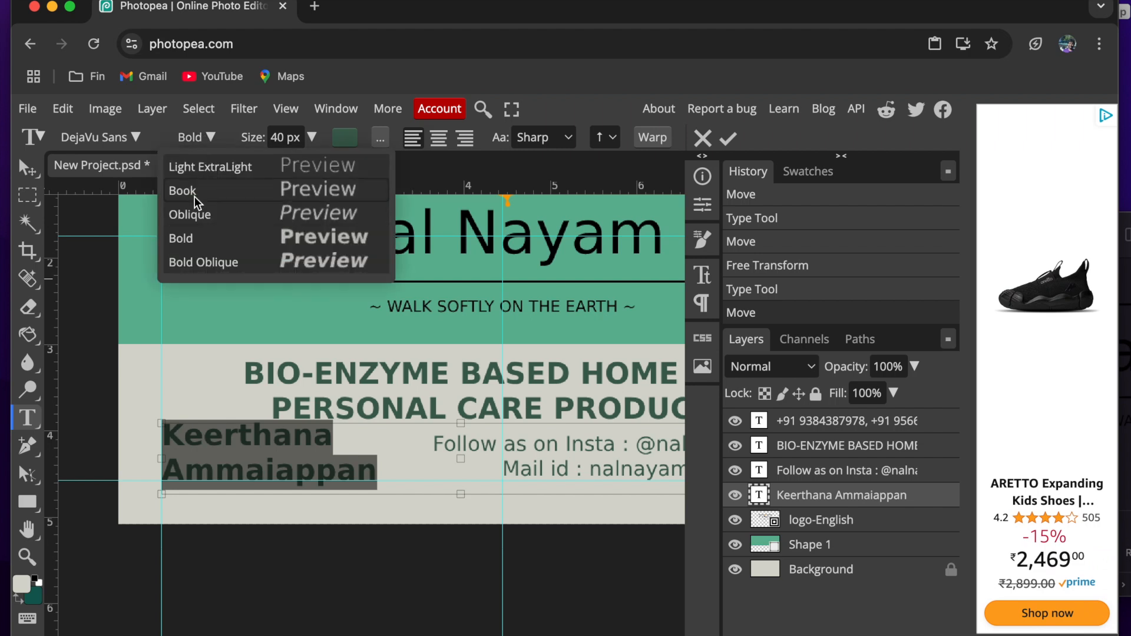
left_click(213, 189)
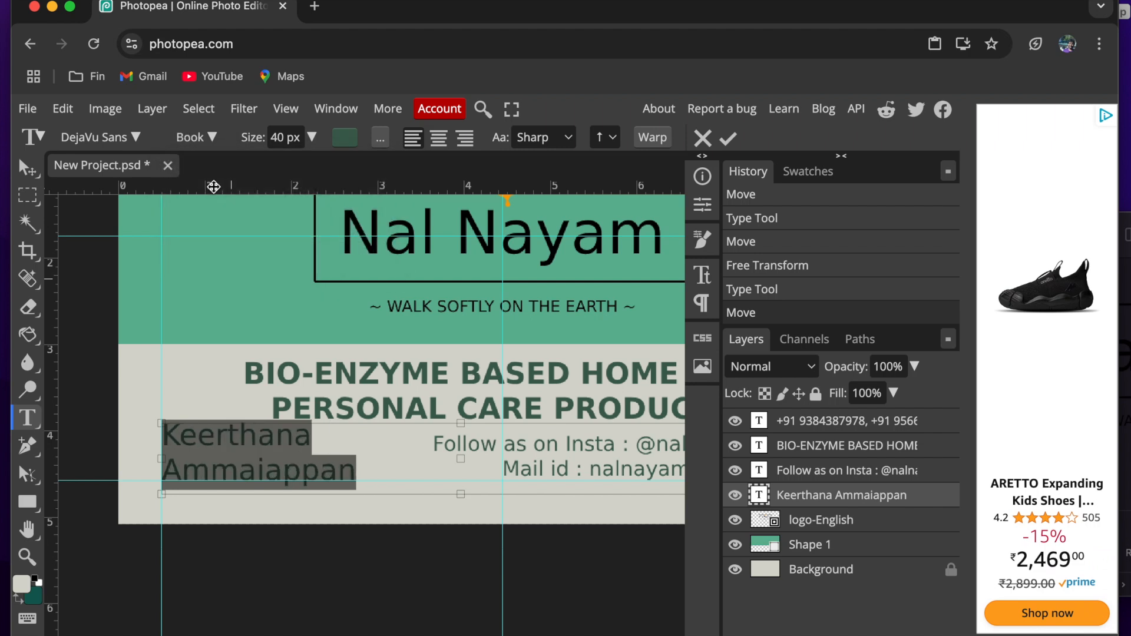
double_click(272, 137)
type("28")
key("Return")
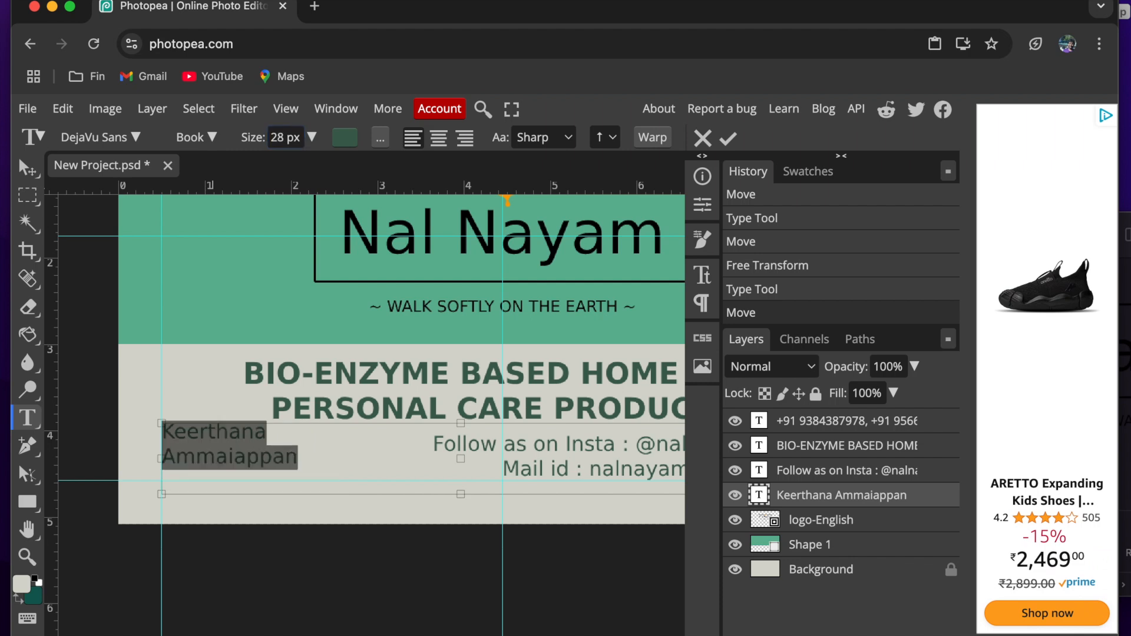
- Commit the name text and move it down to about 0.51 cm above the card's bottom edge
left_click(728, 137)
key("v")
left_click_drag(330, 456, 330, 465)
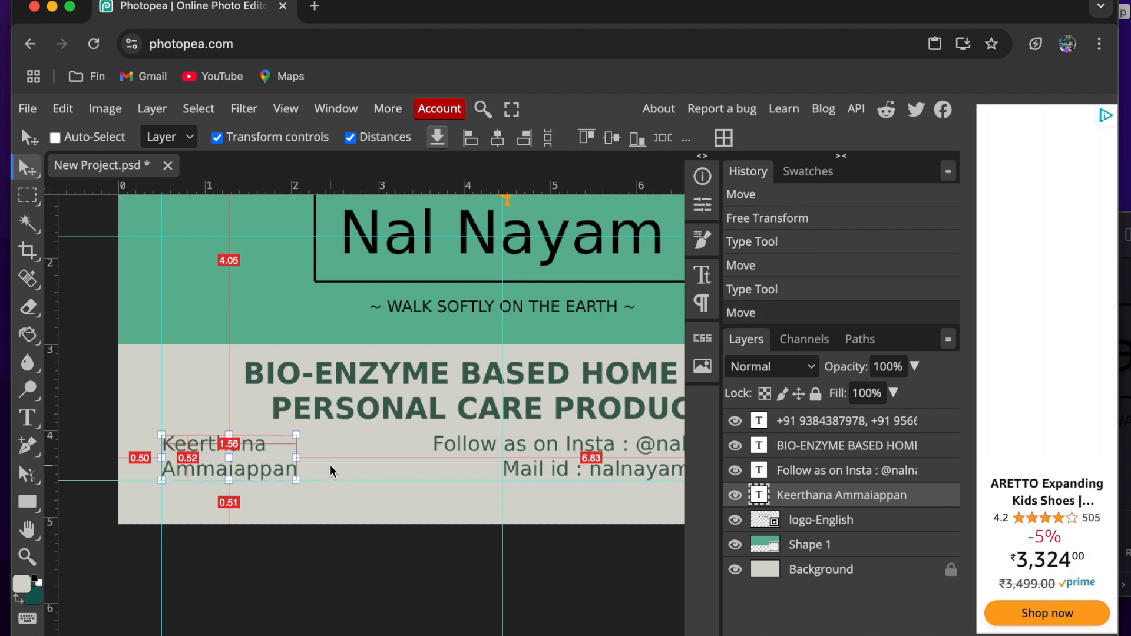
- Select all layers from the phone-number text down to Background
scroll(329, 465, "down", 2)
scroll(330, 464, "down", 2)
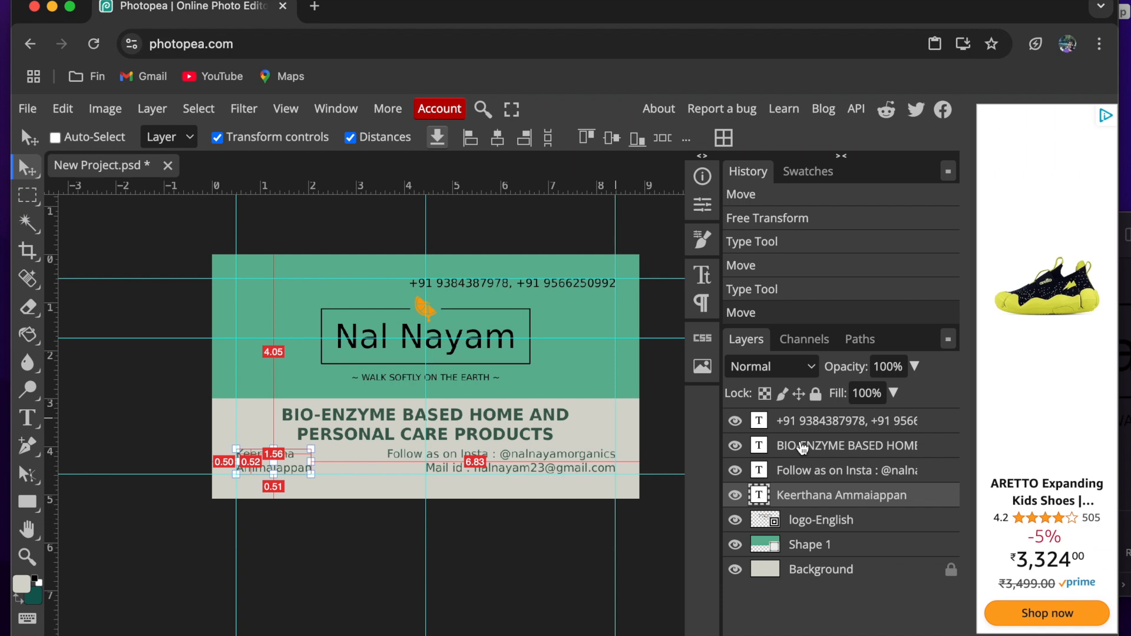
left_click(821, 573)
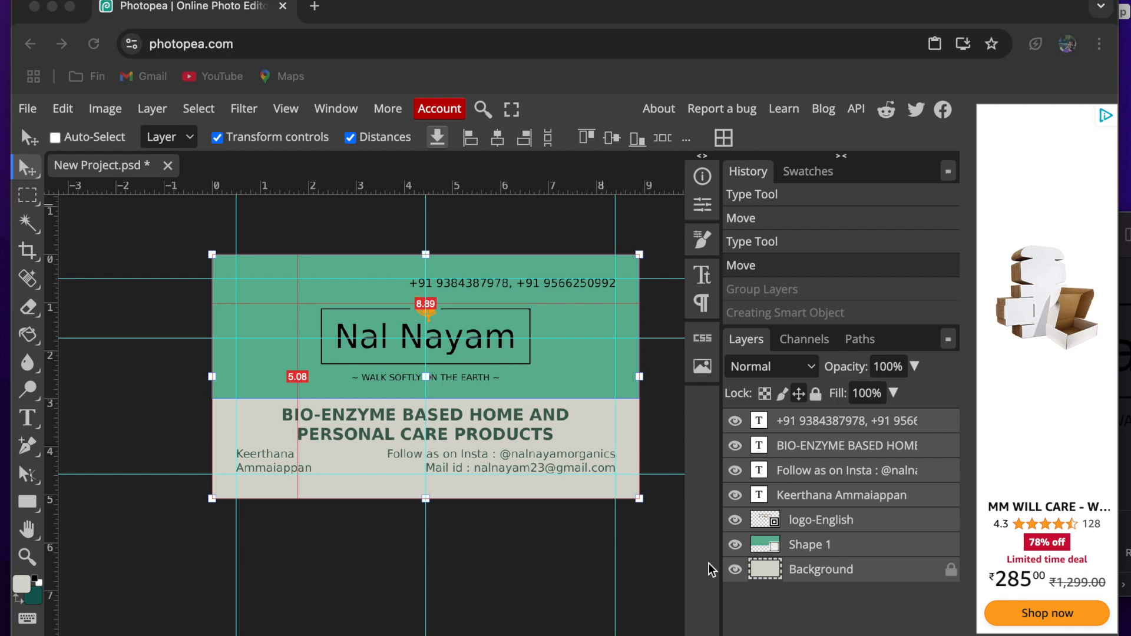
- Hide the guides and turn off the transform controls and distance labels to show the card without overlays
scroll(430, 385, "right", 1)
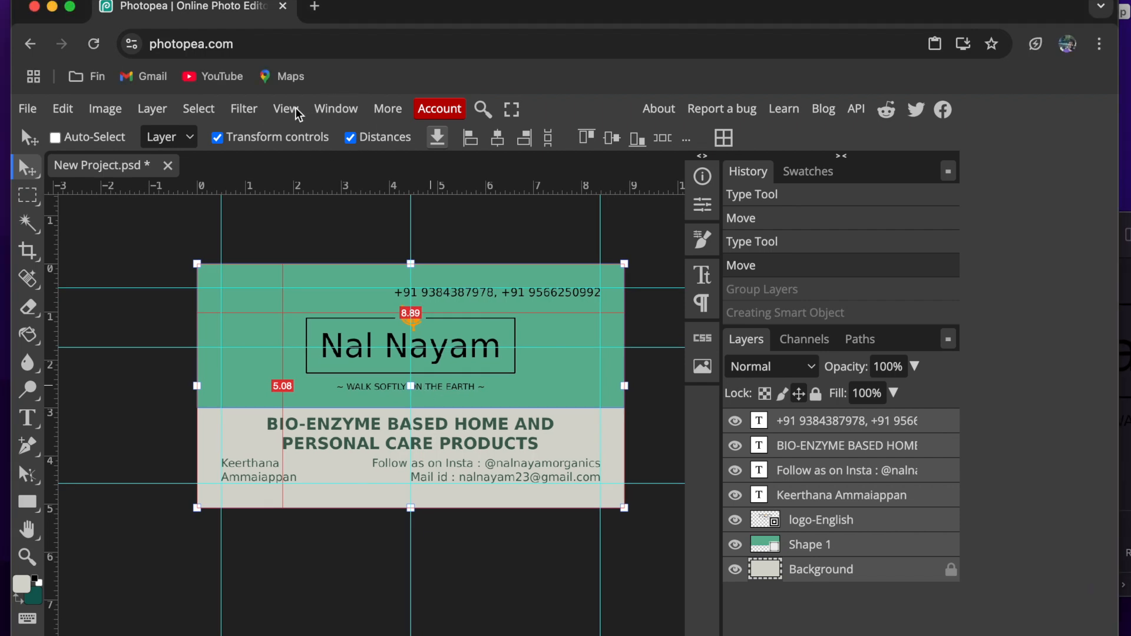
left_click(287, 109)
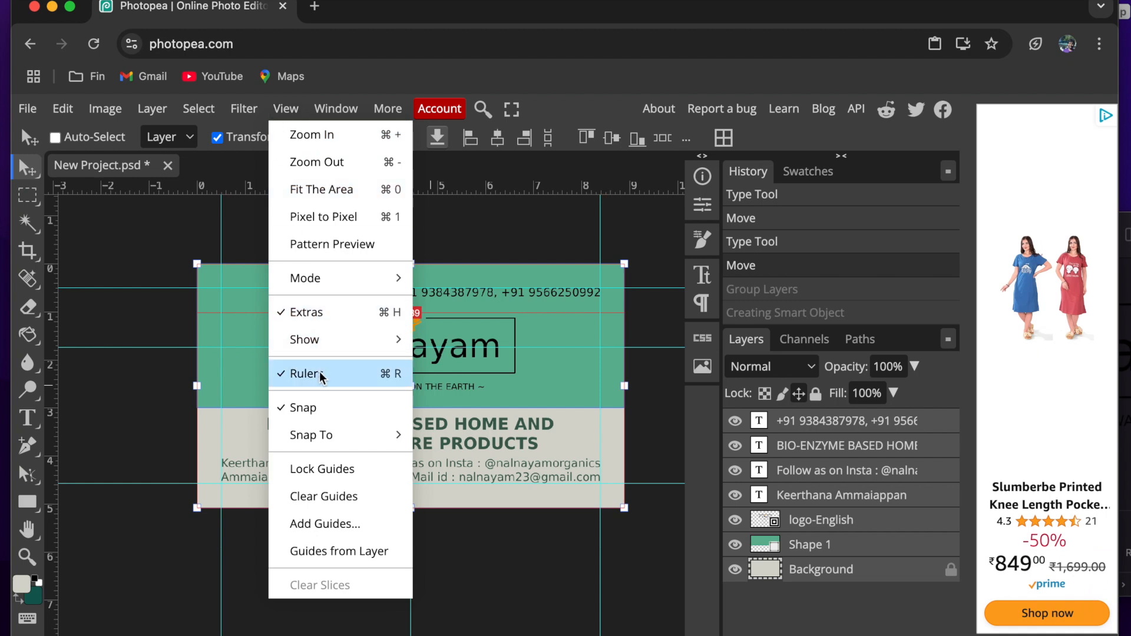
mouse_move(319, 345)
left_click(455, 399)
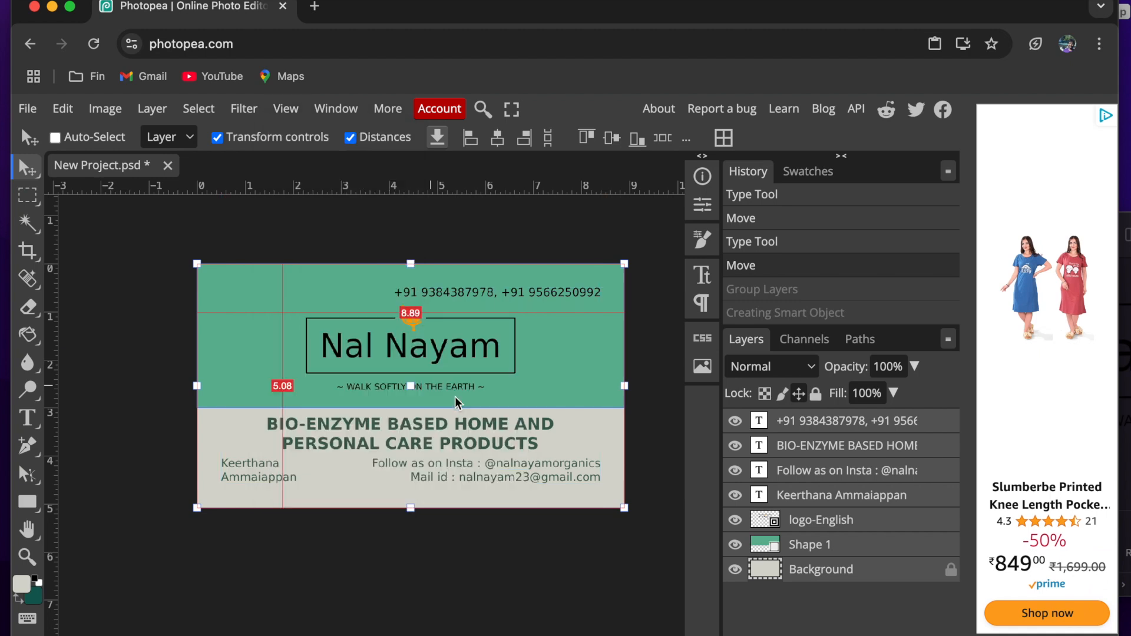
left_click(219, 138)
left_click(349, 139)
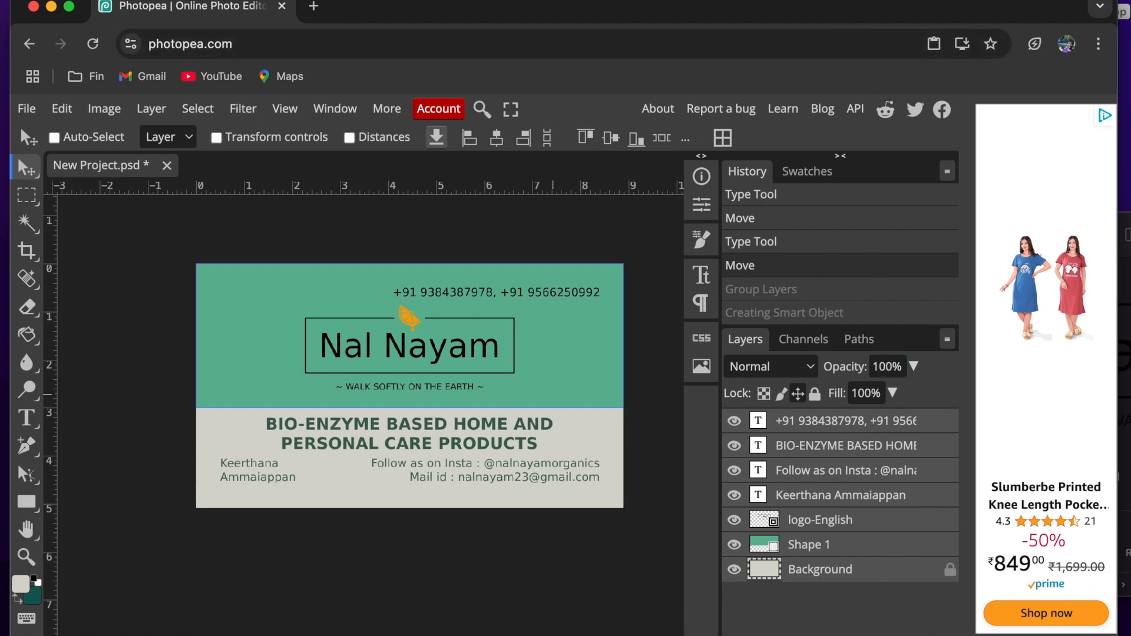
- Group all the selected layers into one folder and convert the folder to a smart object
key("super+g")
right_click(827, 425)
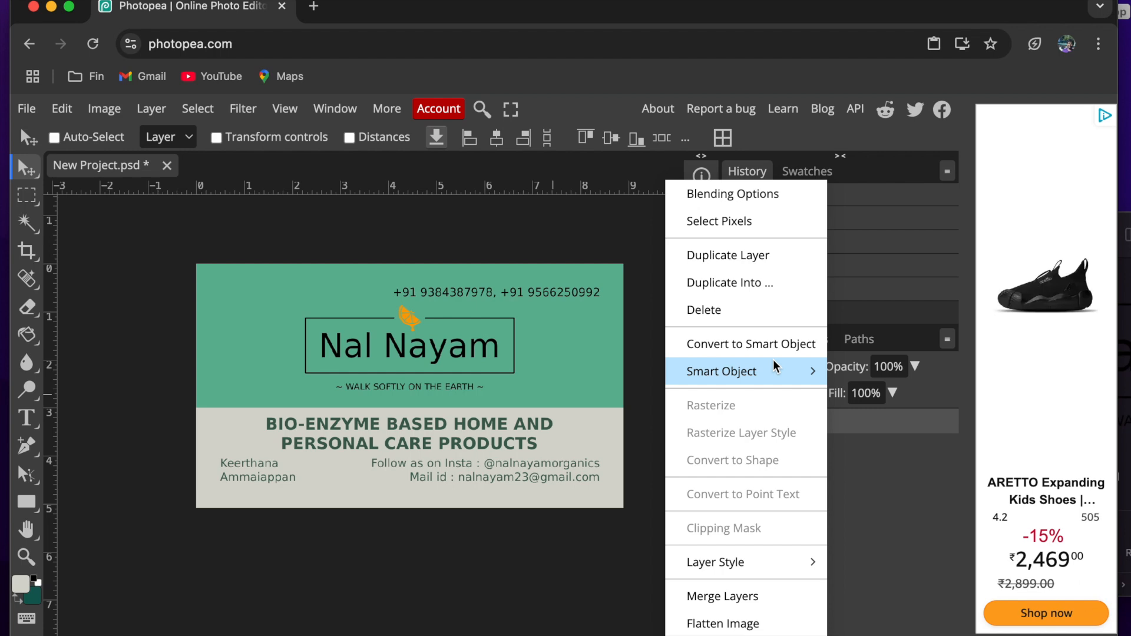
left_click(767, 352)
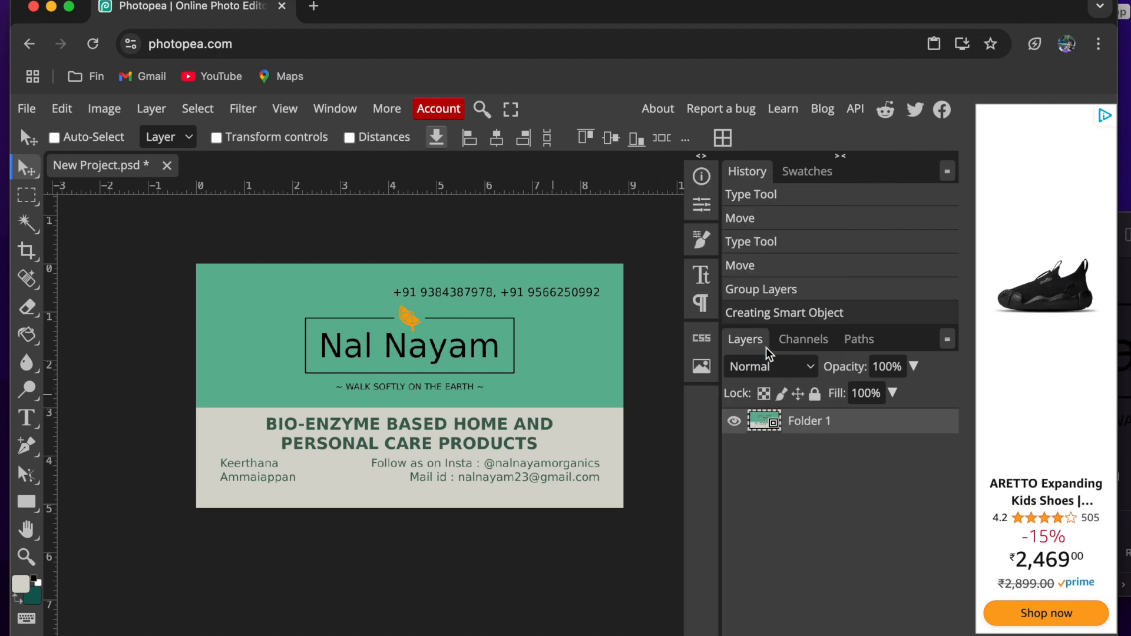
- Export the card as the PDF New Project with its size in inches, 3.5 wide by 2 high, at 100% quality
left_click(30, 112)
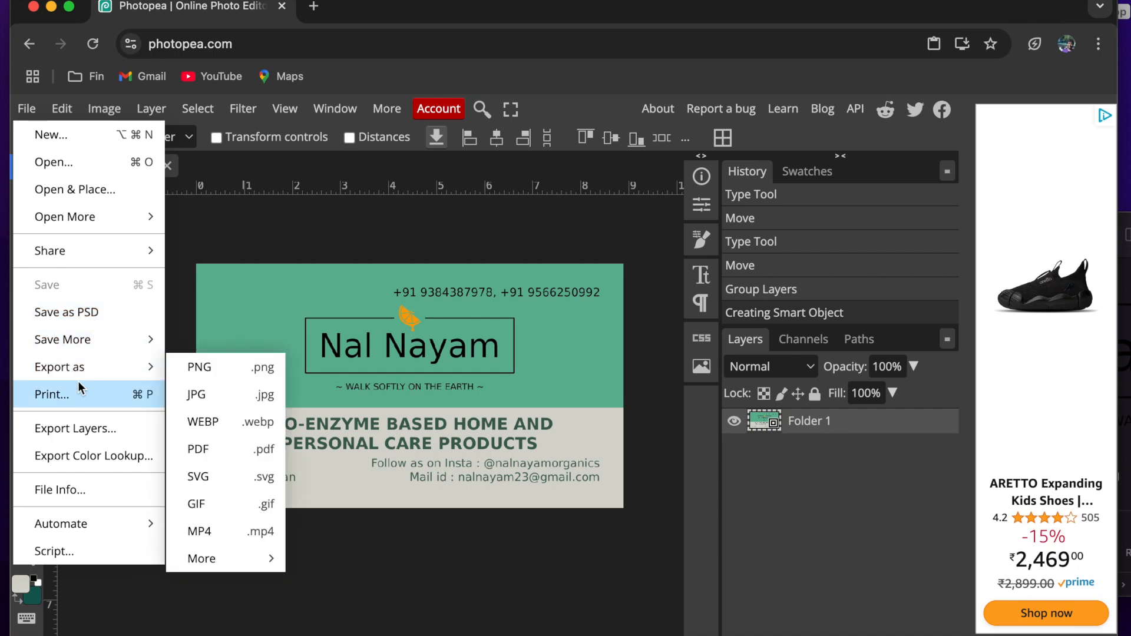
mouse_move(104, 368)
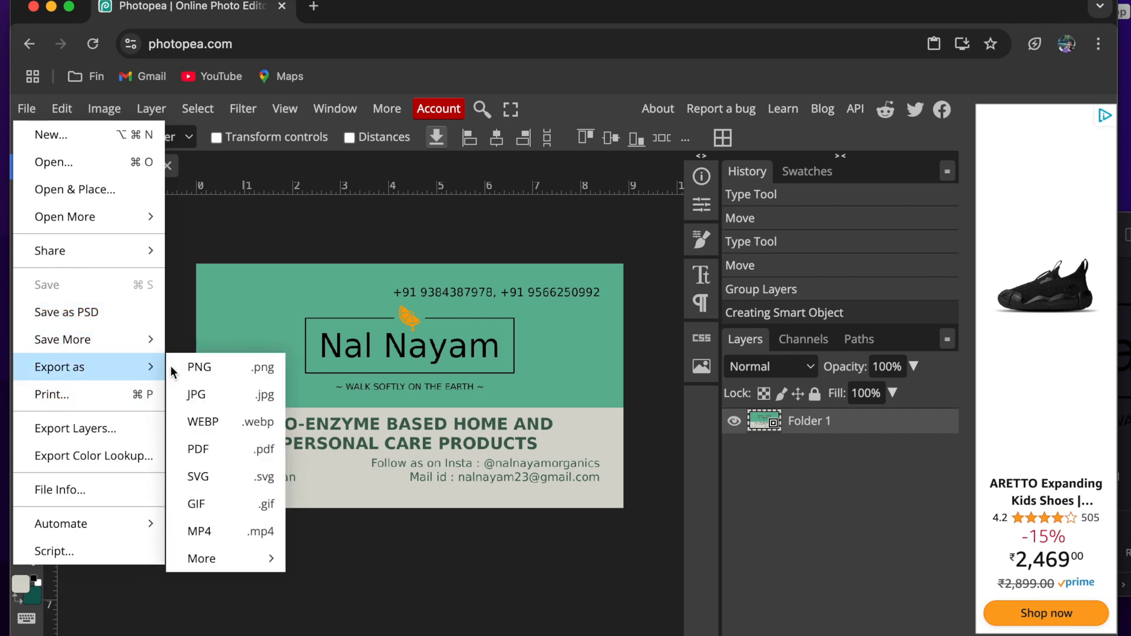
left_click(214, 443)
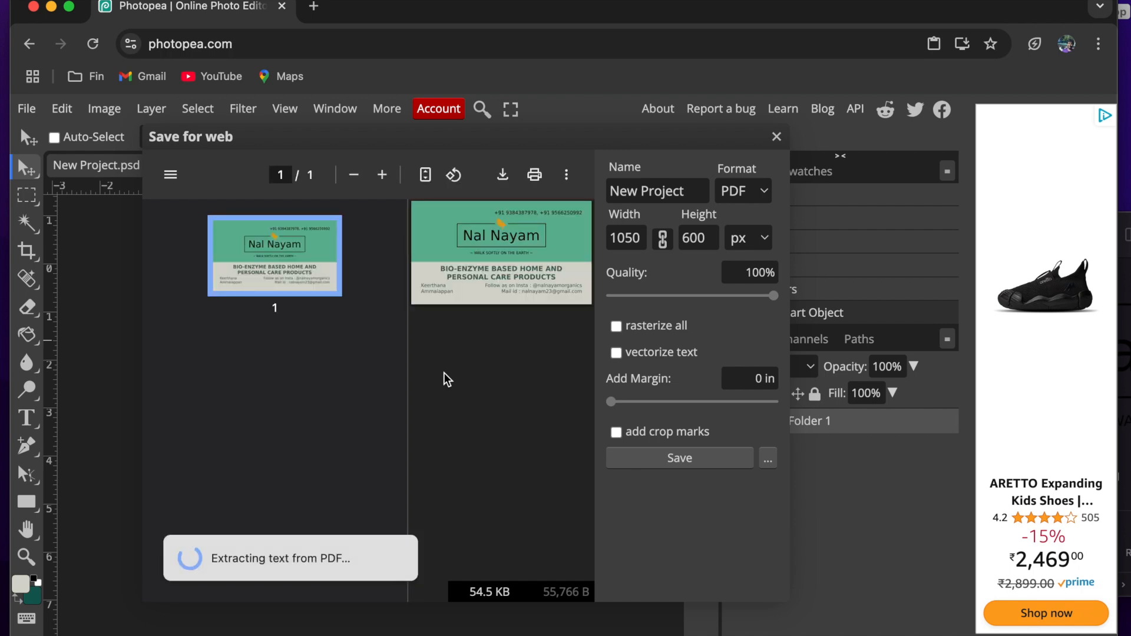
left_click(759, 239)
left_click(763, 240)
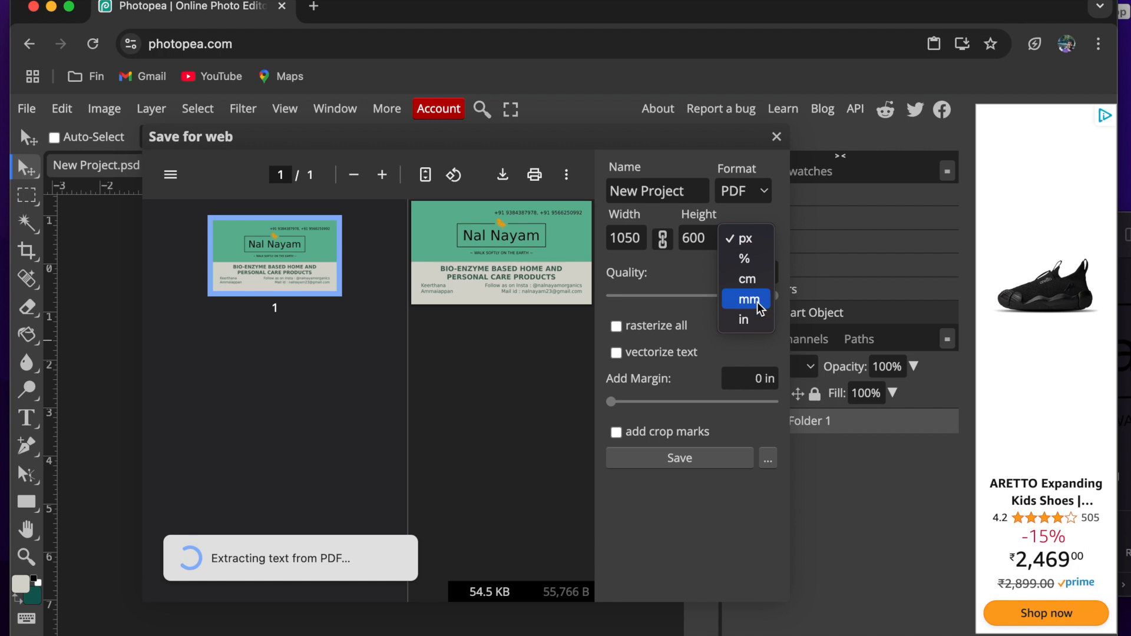
left_click(756, 318)
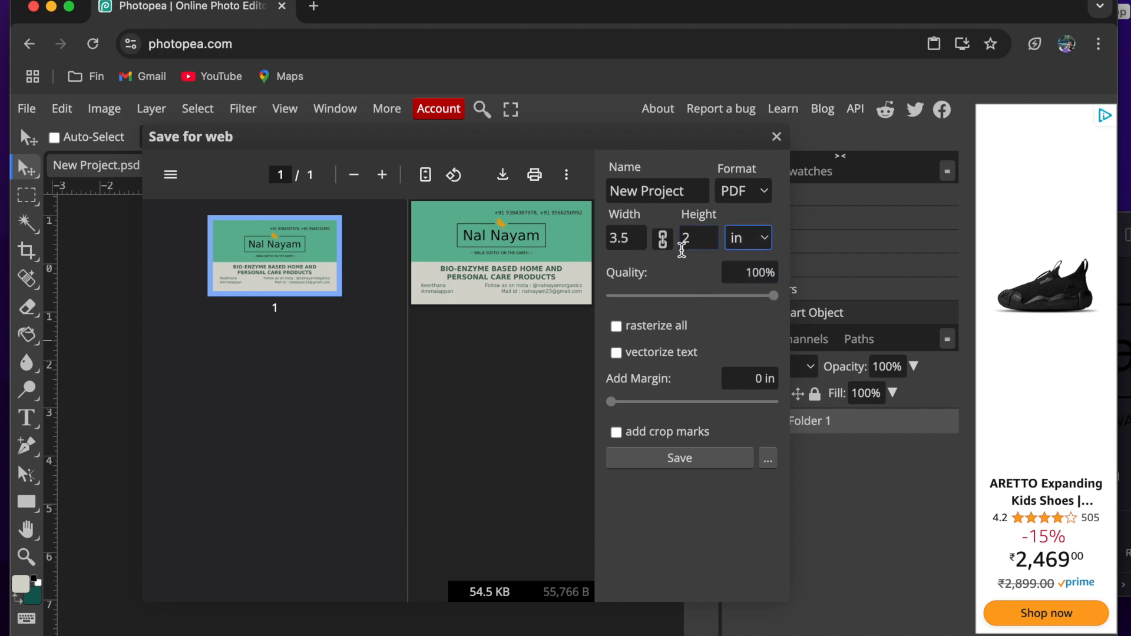
left_click(682, 459)
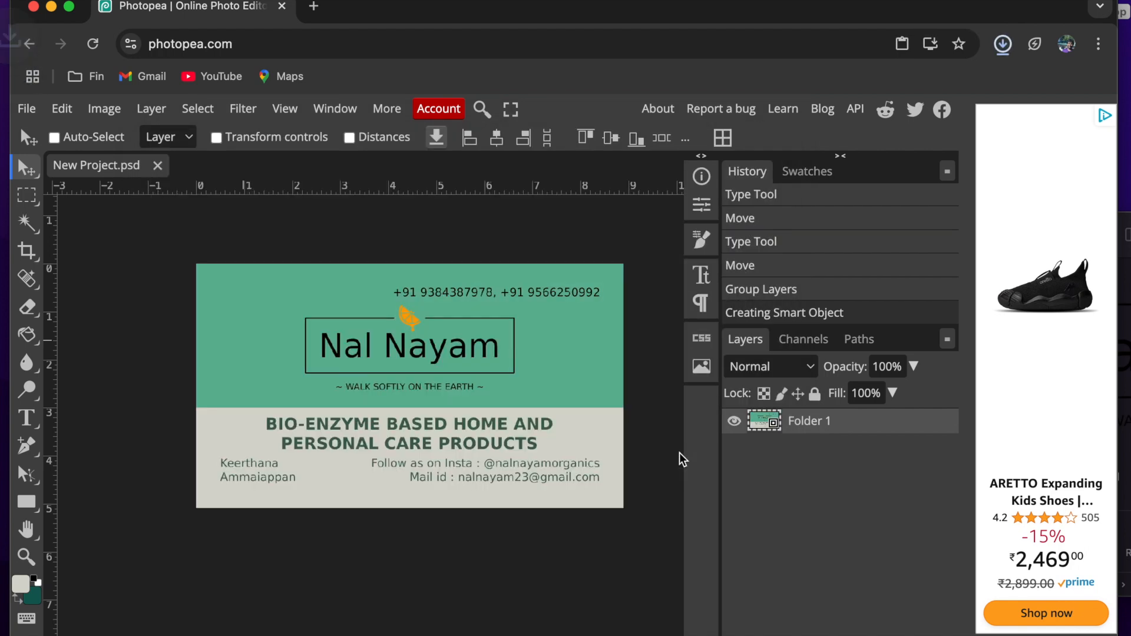
- Switch to Finder and preview the exported New Project.pdf in the Downloads folder
left_click(202, 629)
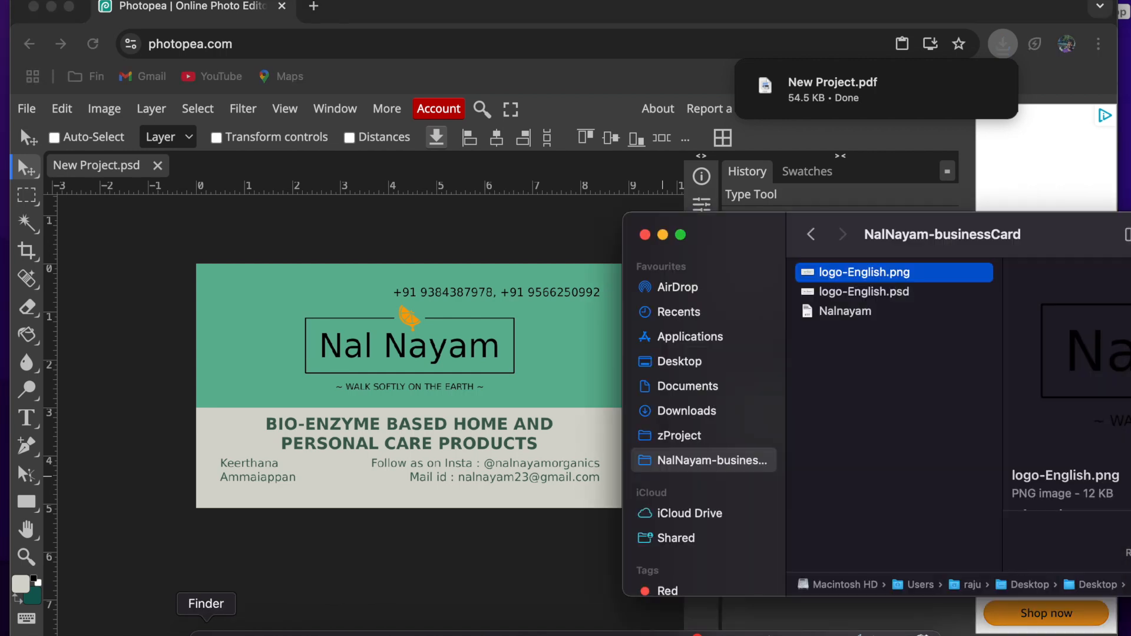
left_click(686, 412)
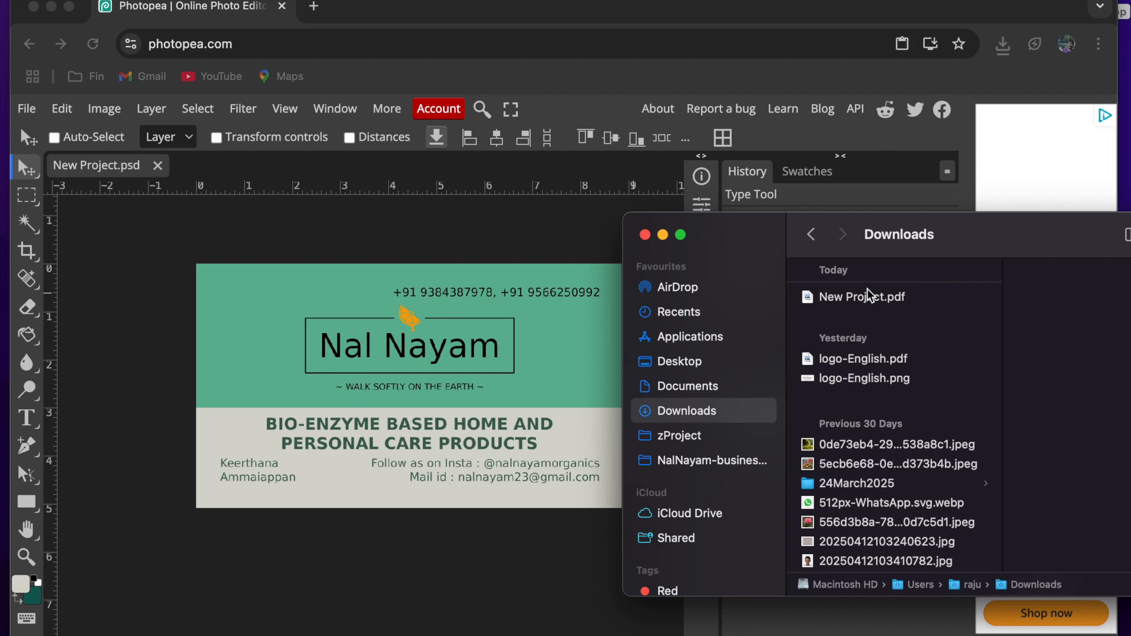
left_click(868, 295)
key("space")
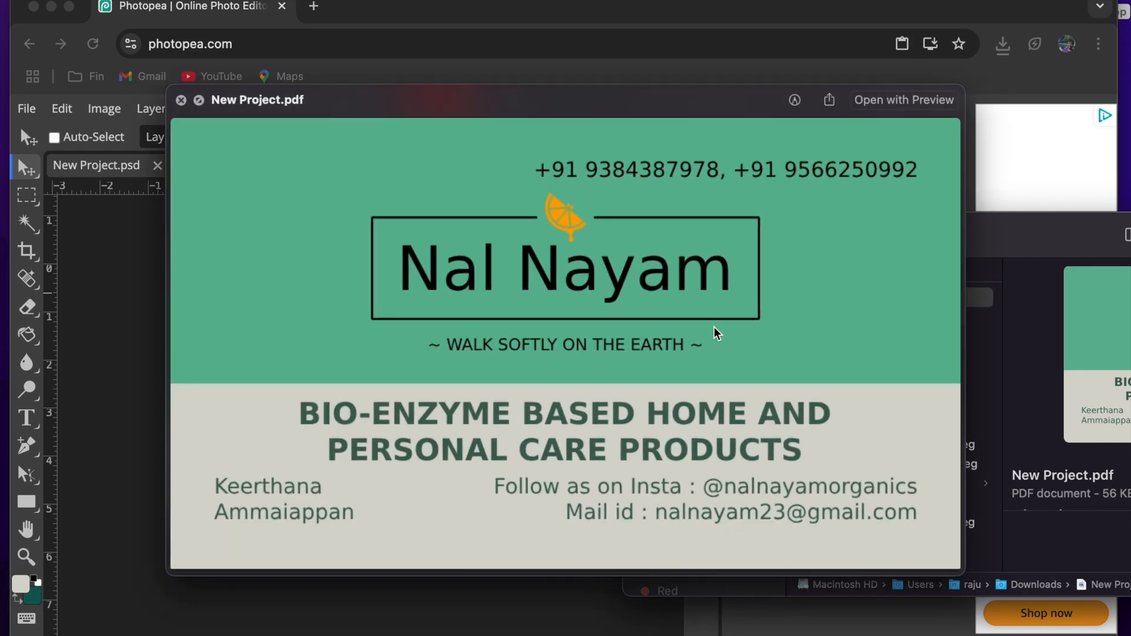